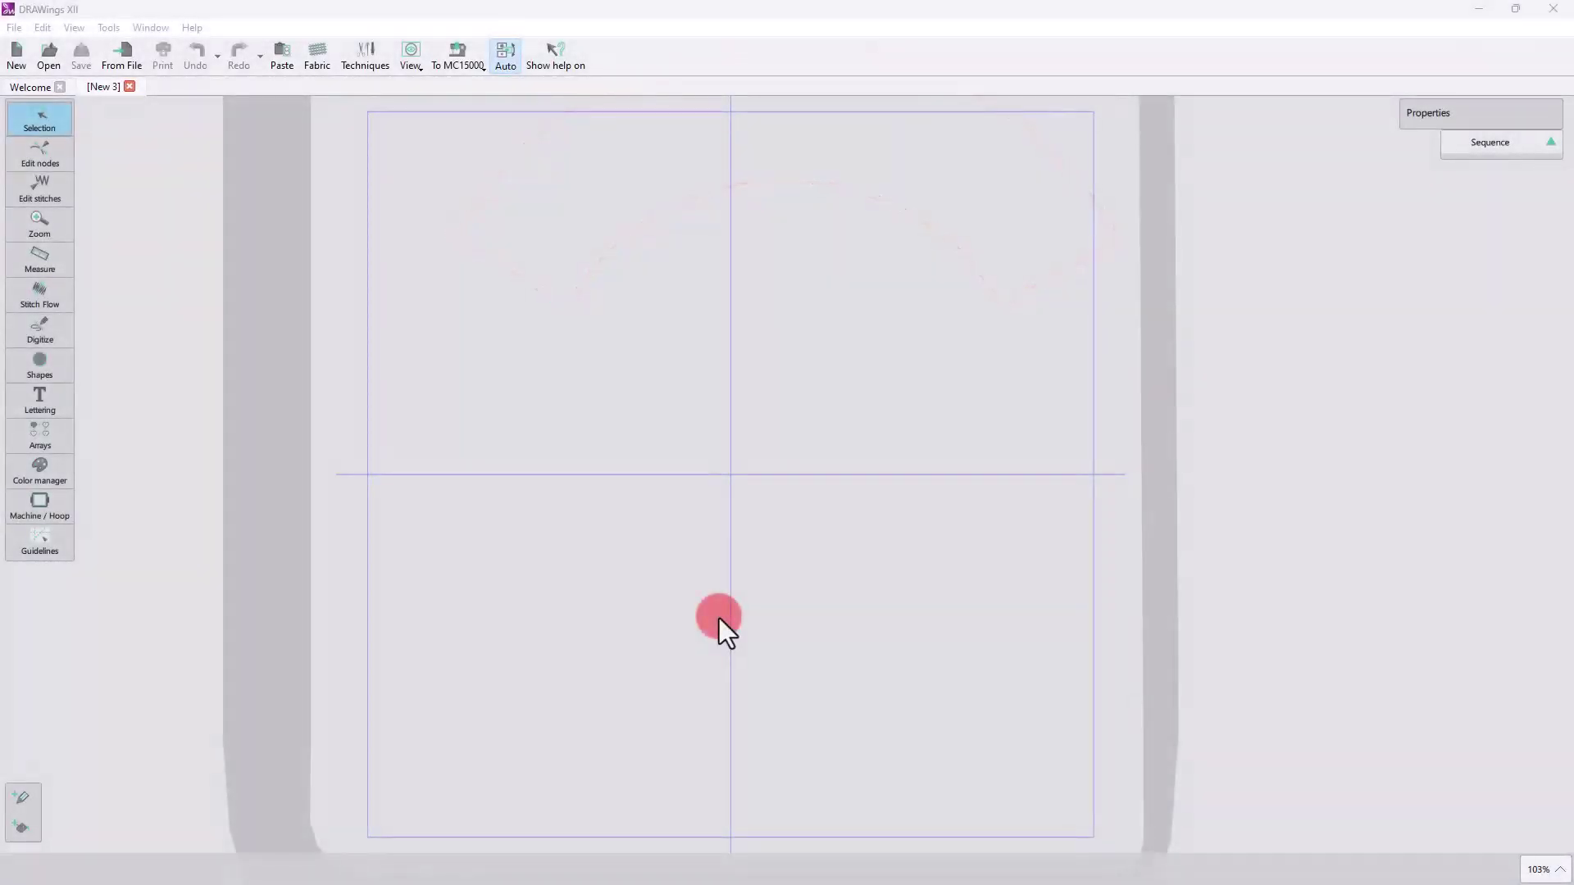
- Draw a 165.2 mm circle with the Ellipse tool and an 82.9 mm circle inside it
click(53, 371)
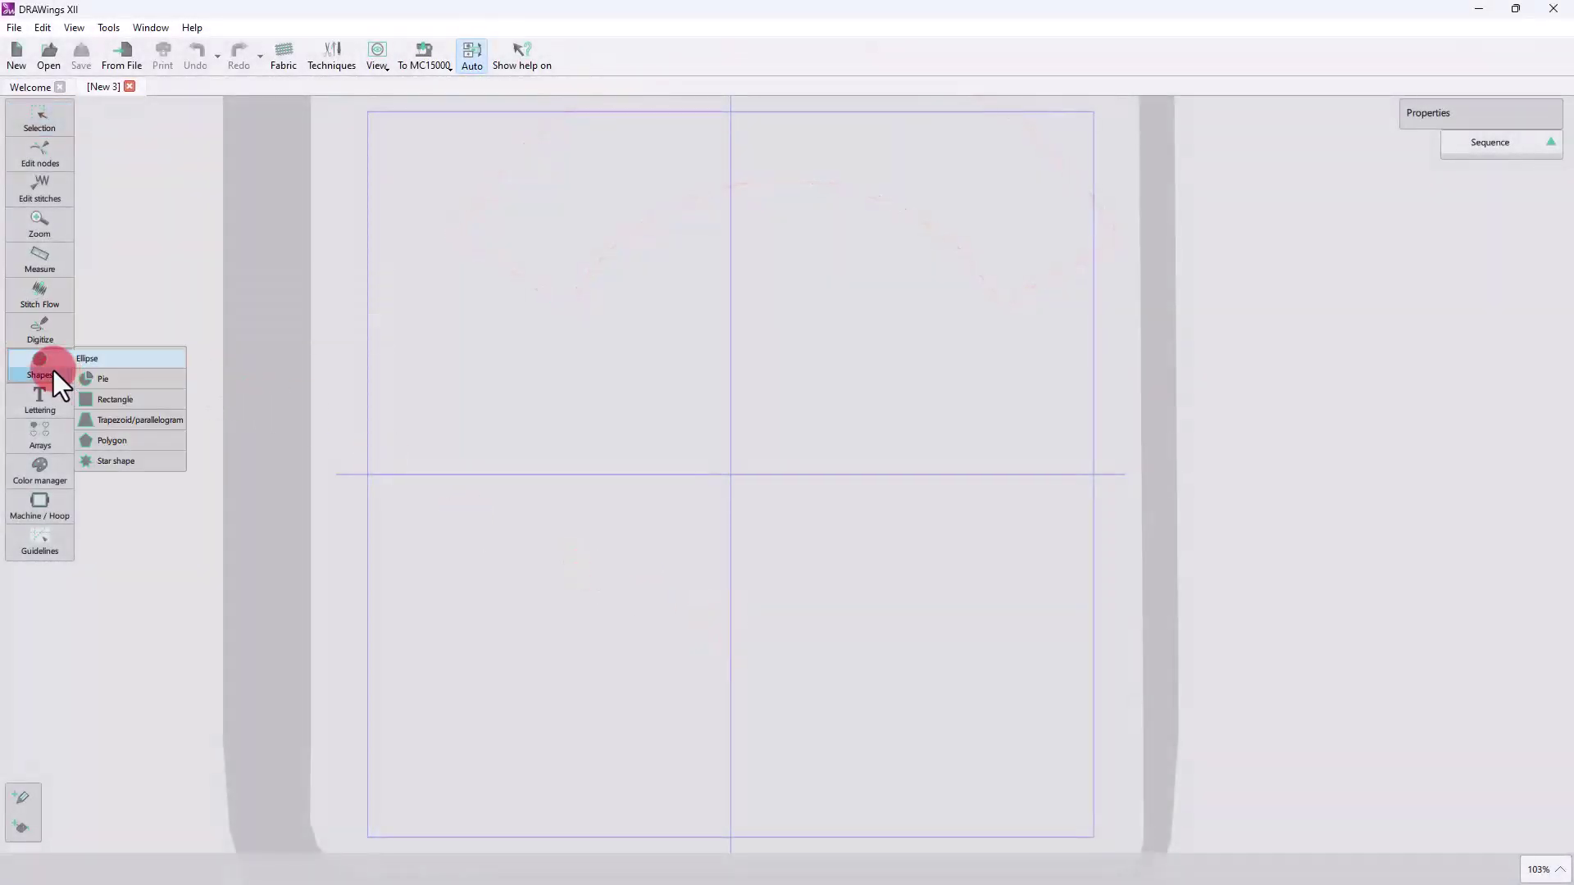
drag(551, 268, 1021, 820)
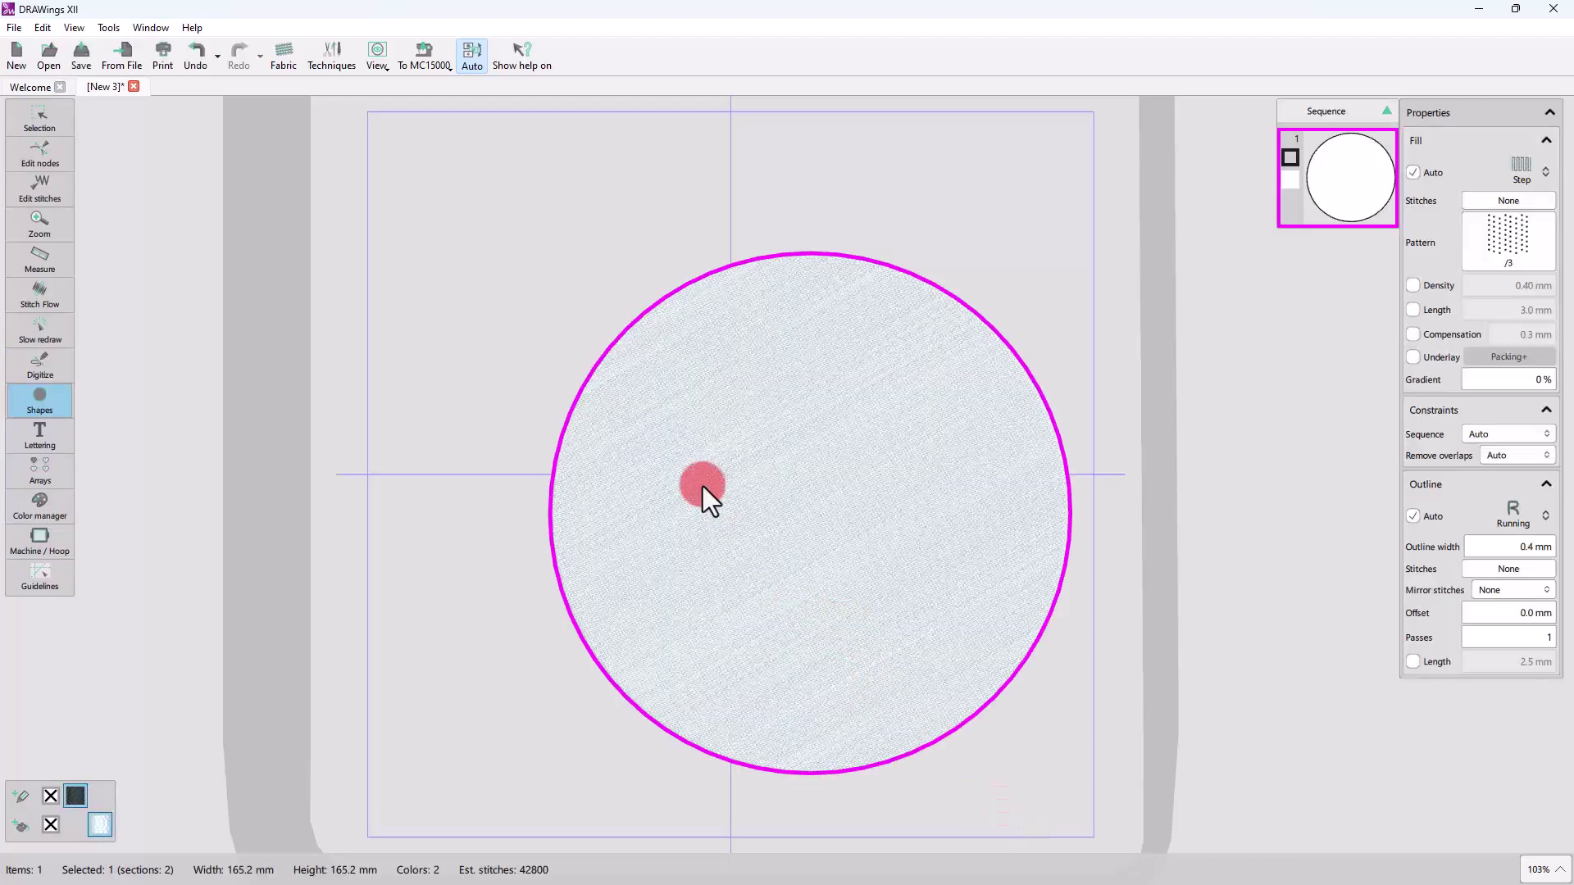
drag(695, 400, 957, 648)
key(Escape)
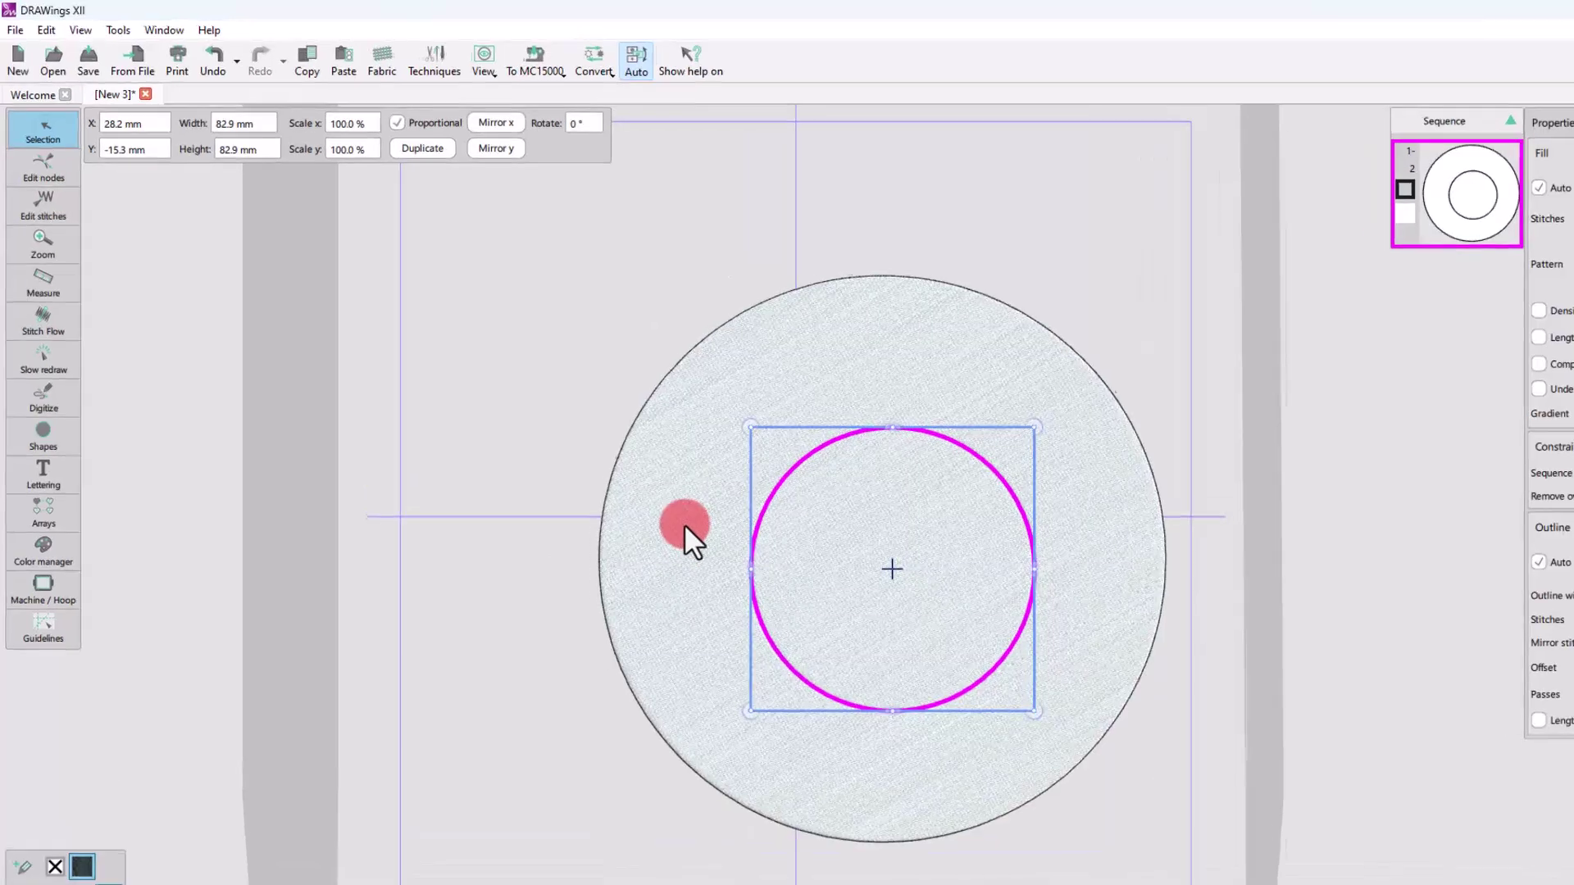
- Resize the outer circle proportionally to a width of 200 mm
click(701, 538)
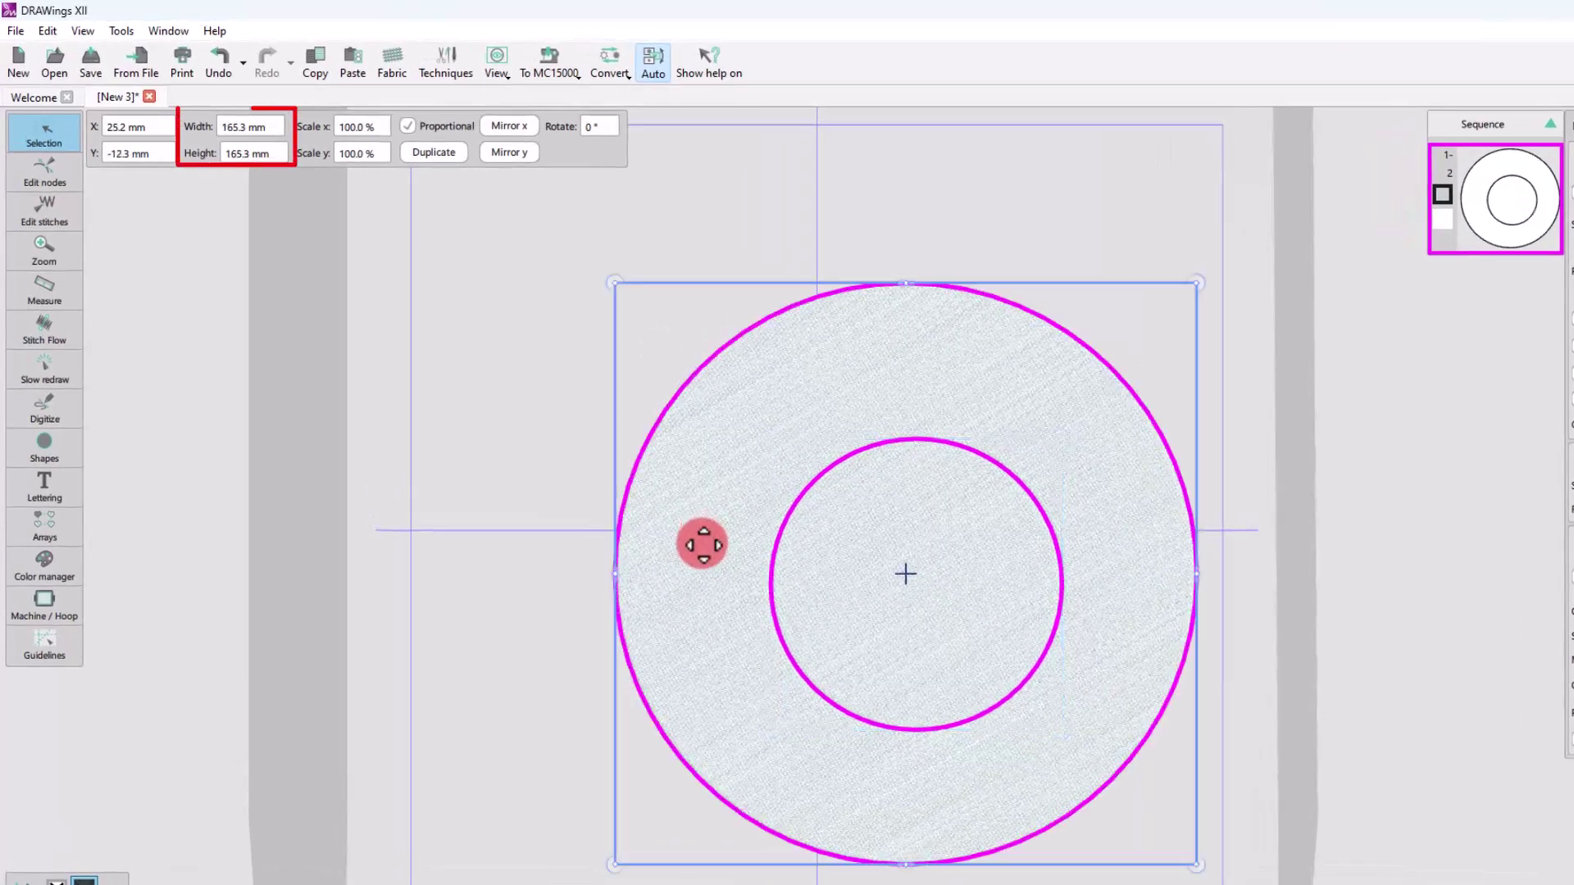
click(410, 129)
double_click(244, 130)
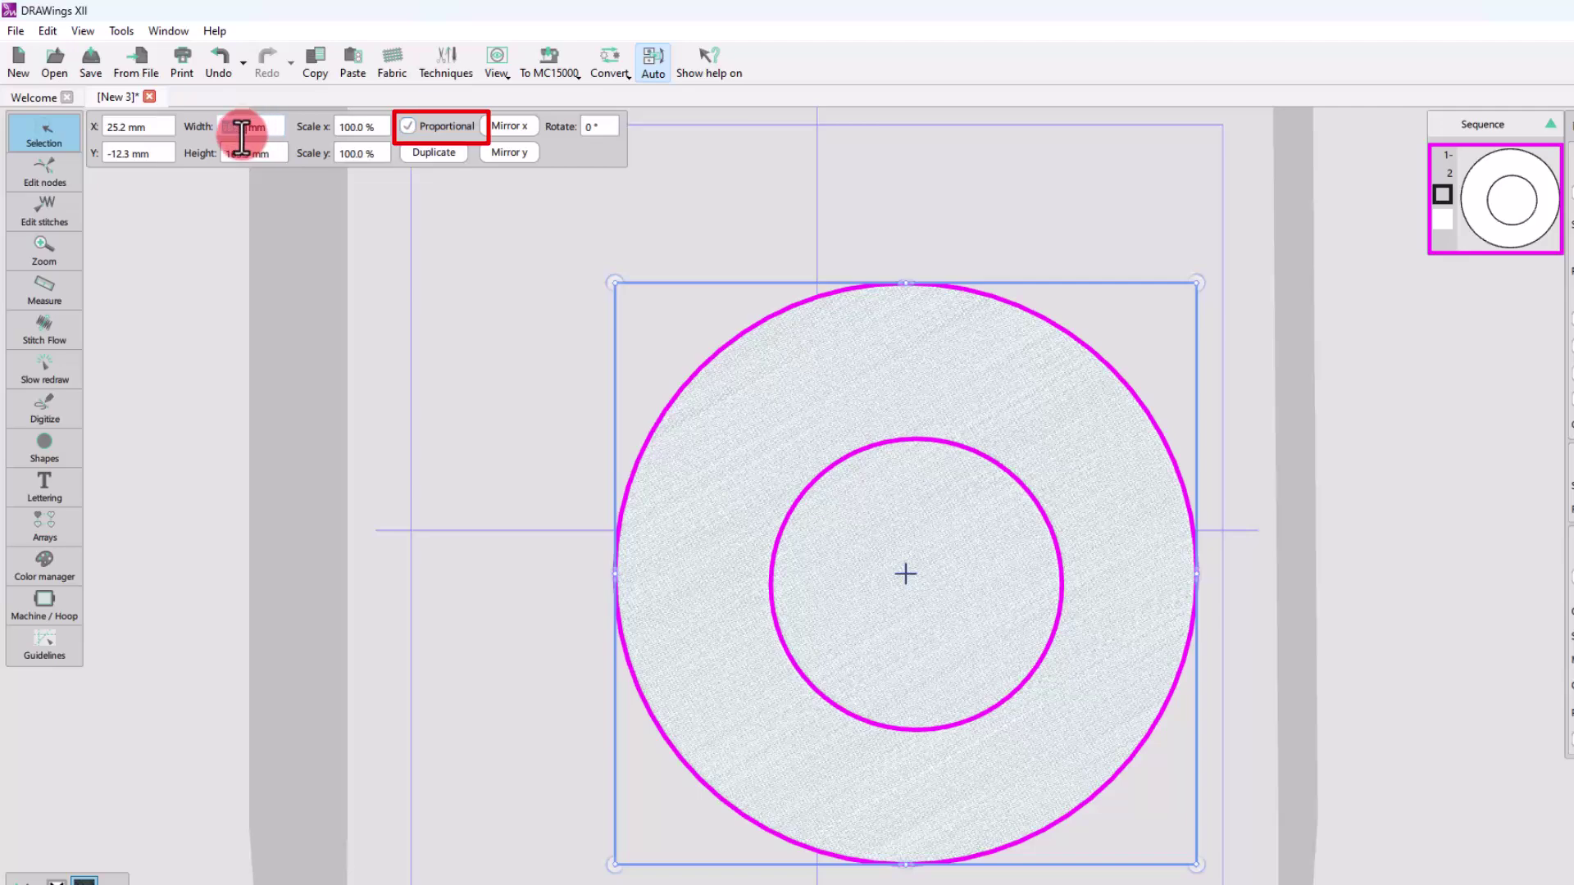
text(200)
key(Return)
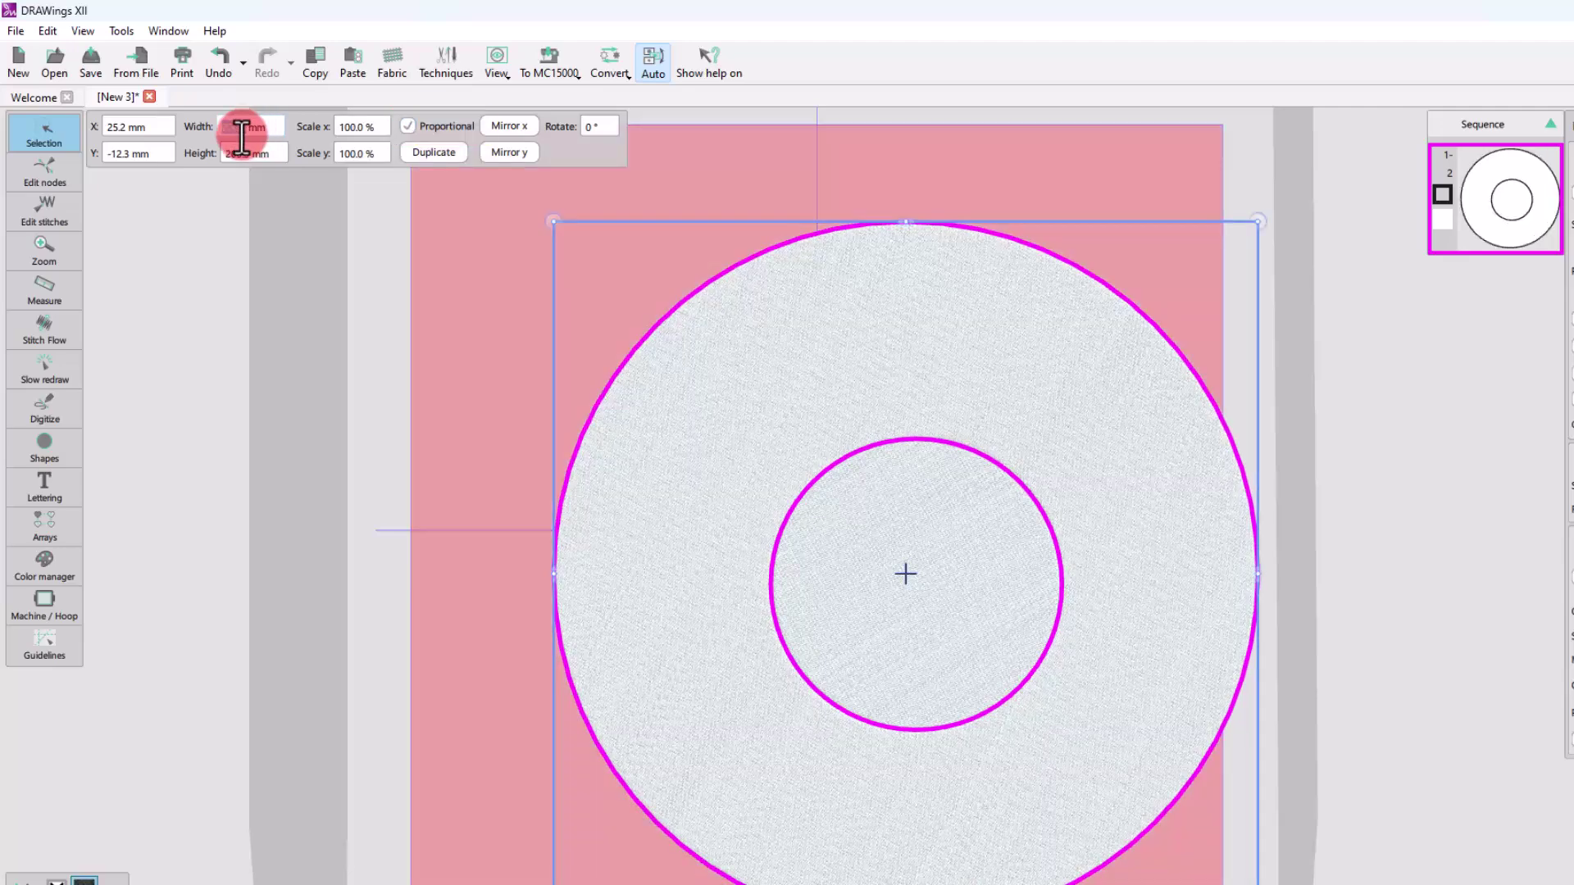
- Centre the outer circle in the hoop at X 0, Y 0
double_click(117, 127)
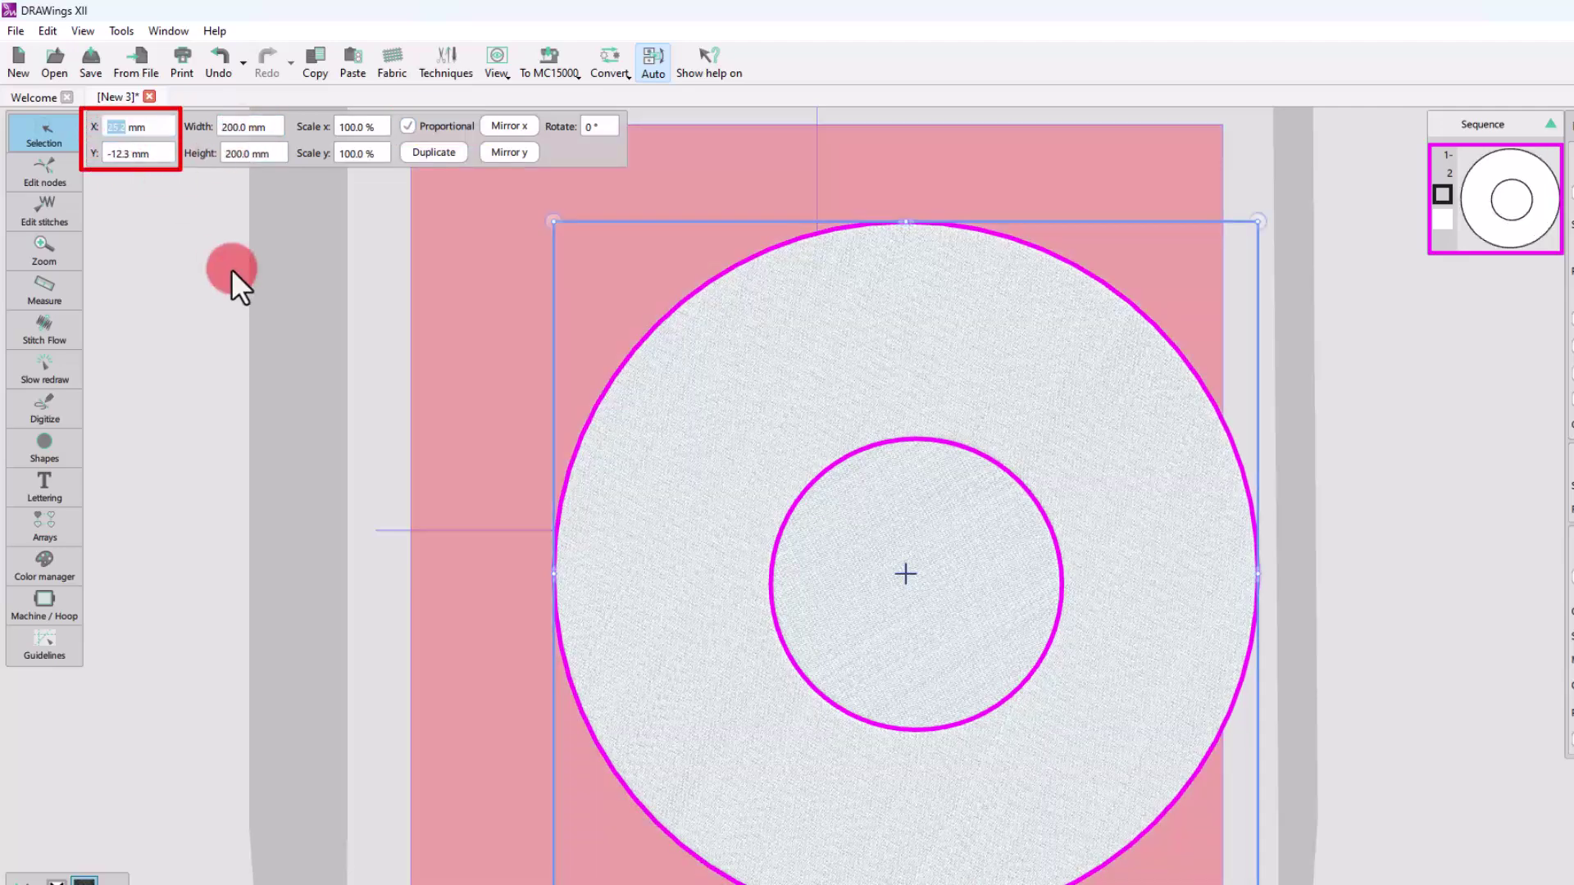
text(0)
key(Return)
text(0)
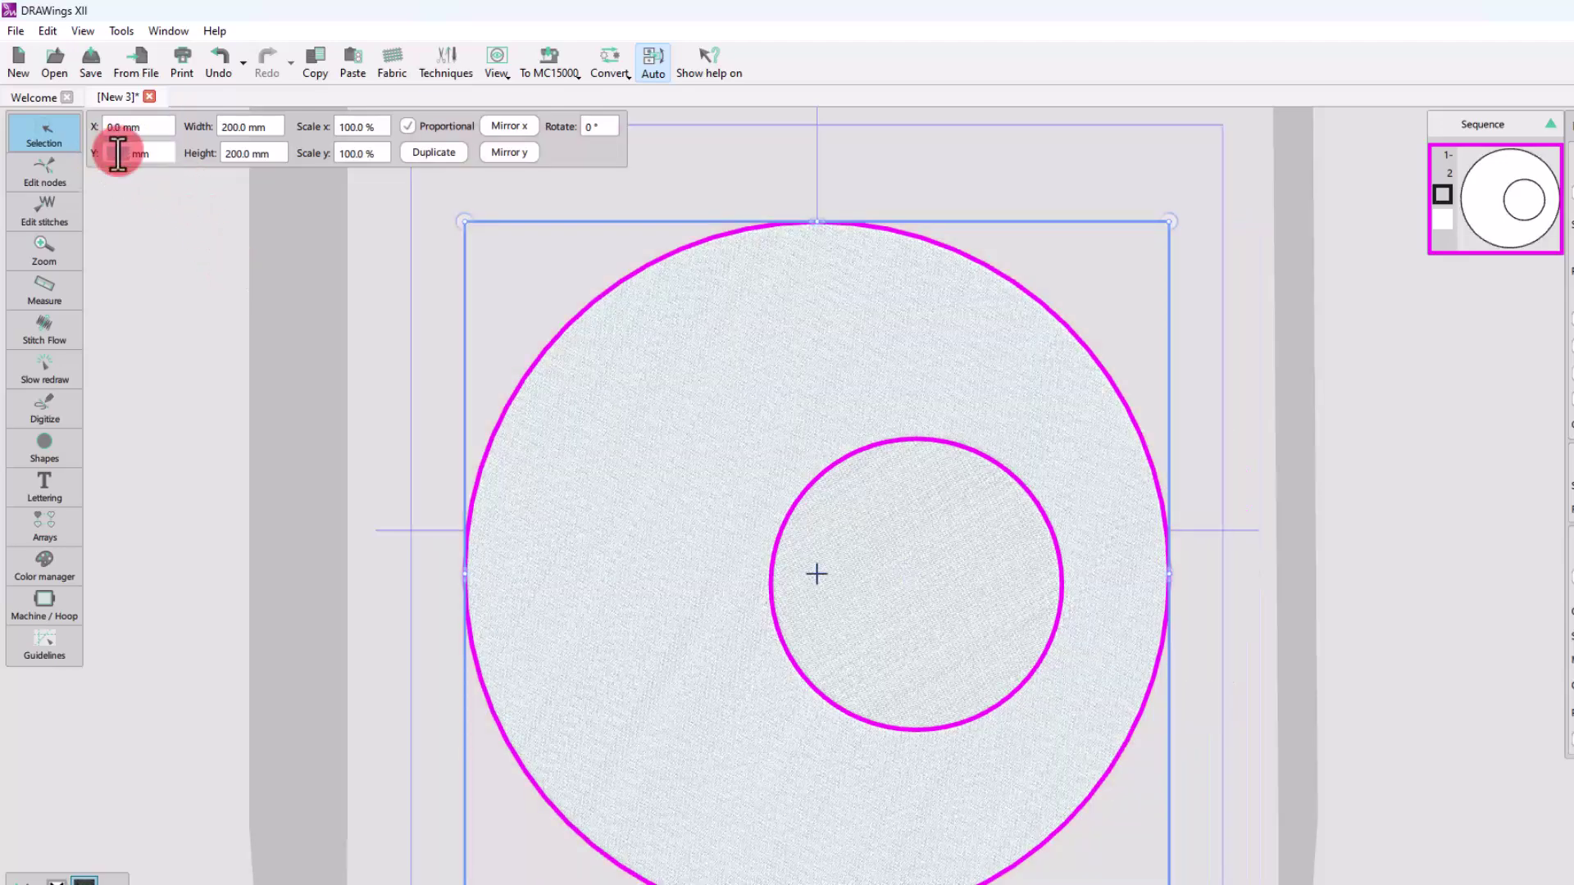
key(Return)
click(327, 134)
- Make the inner circle 150 mm wide and centre it at X 0, Y 0
click(917, 584)
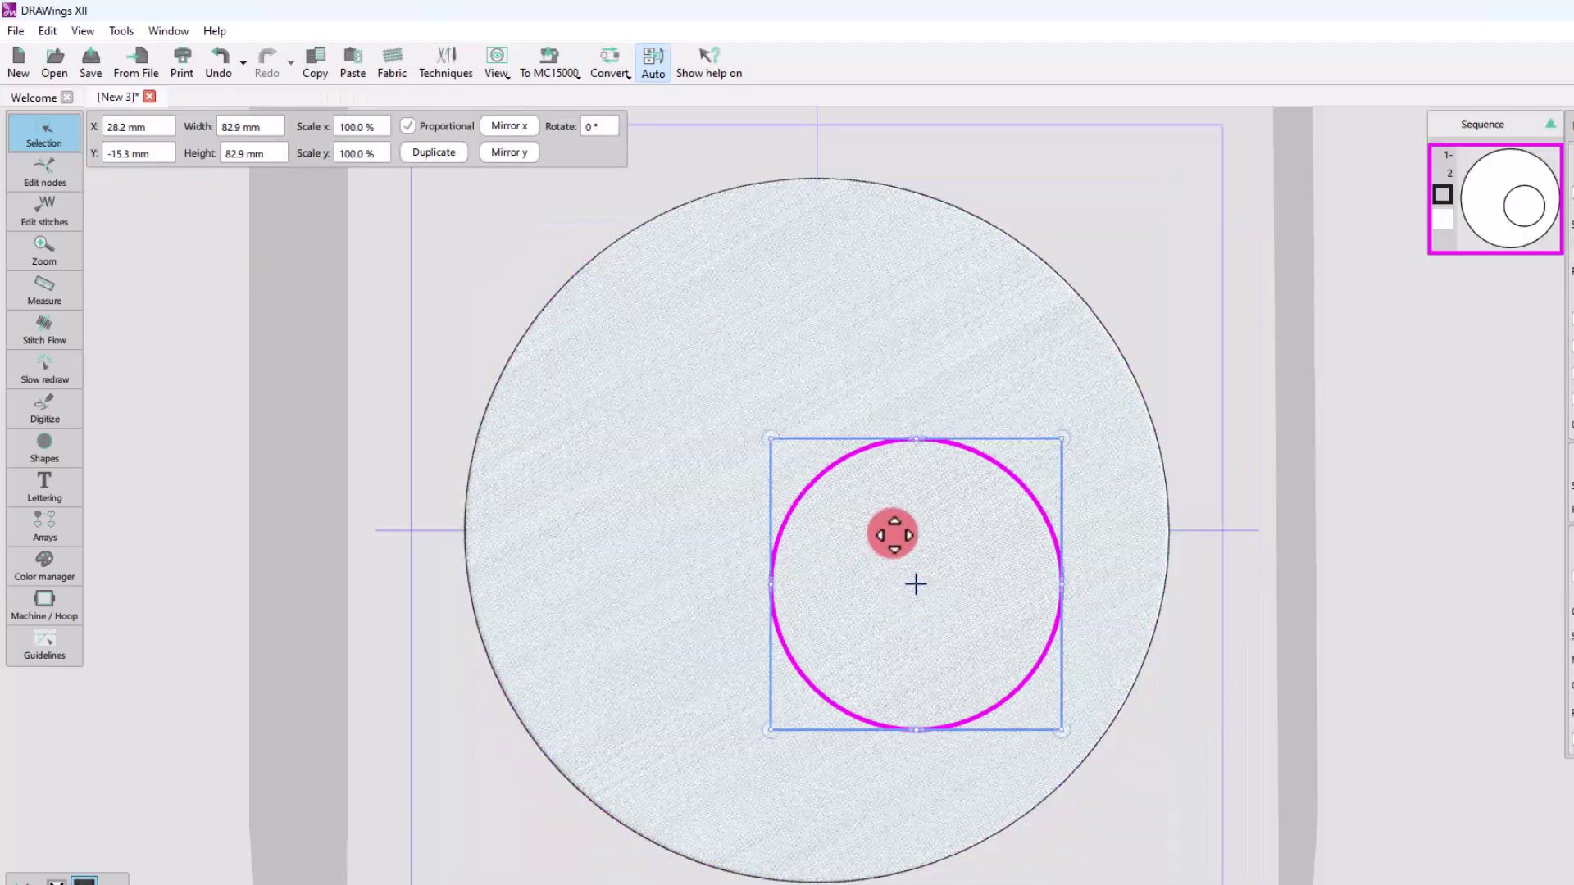
double_click(233, 127)
text(150)
key(Return)
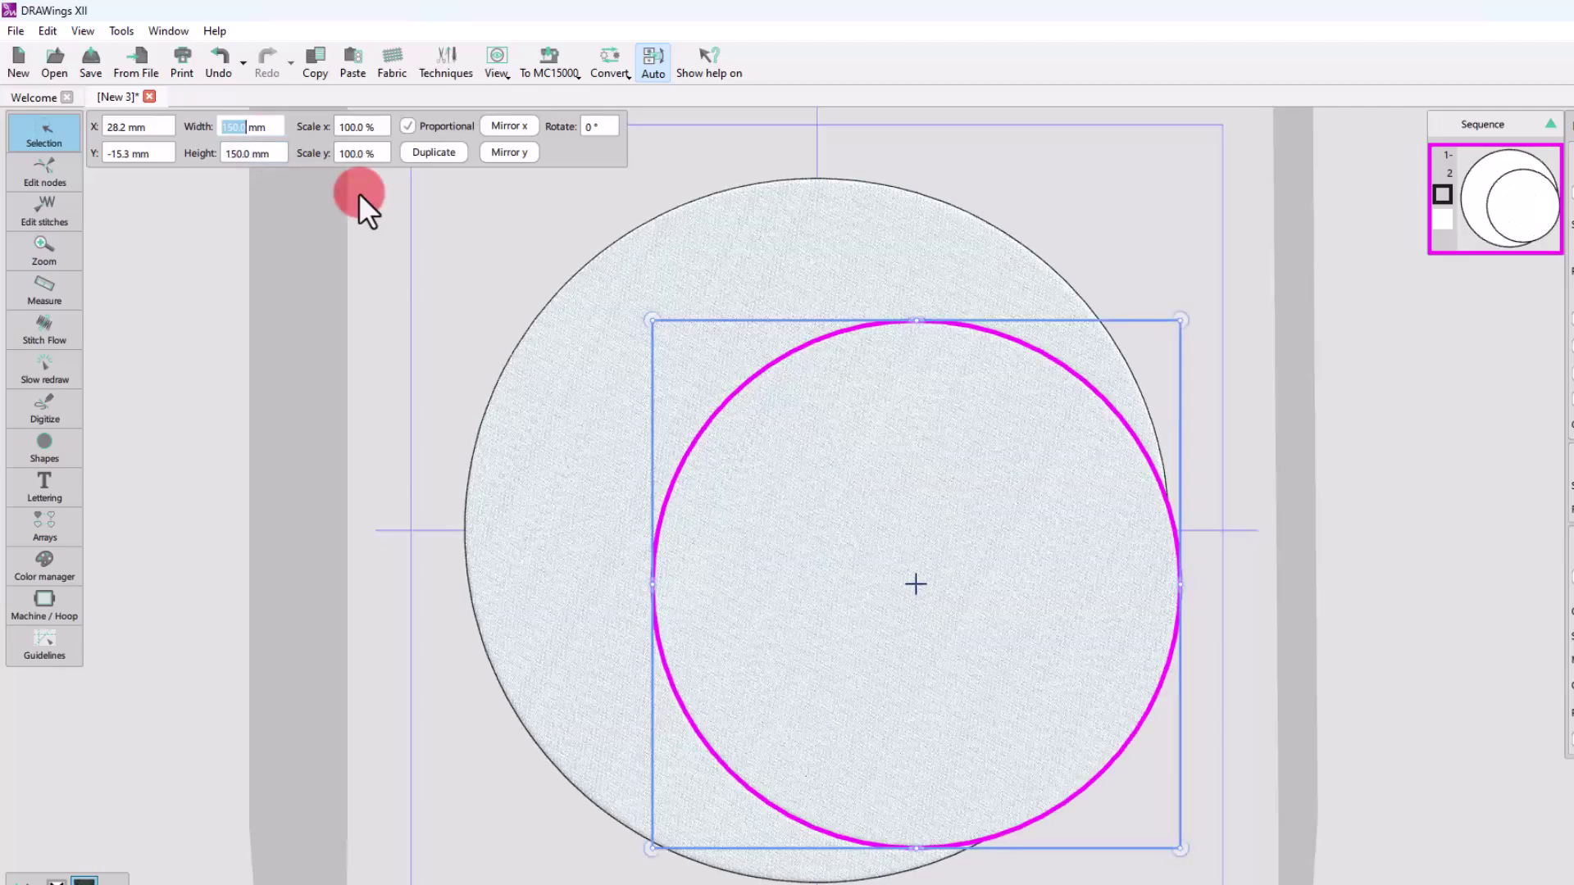
double_click(129, 154)
text(0)
key(Return)
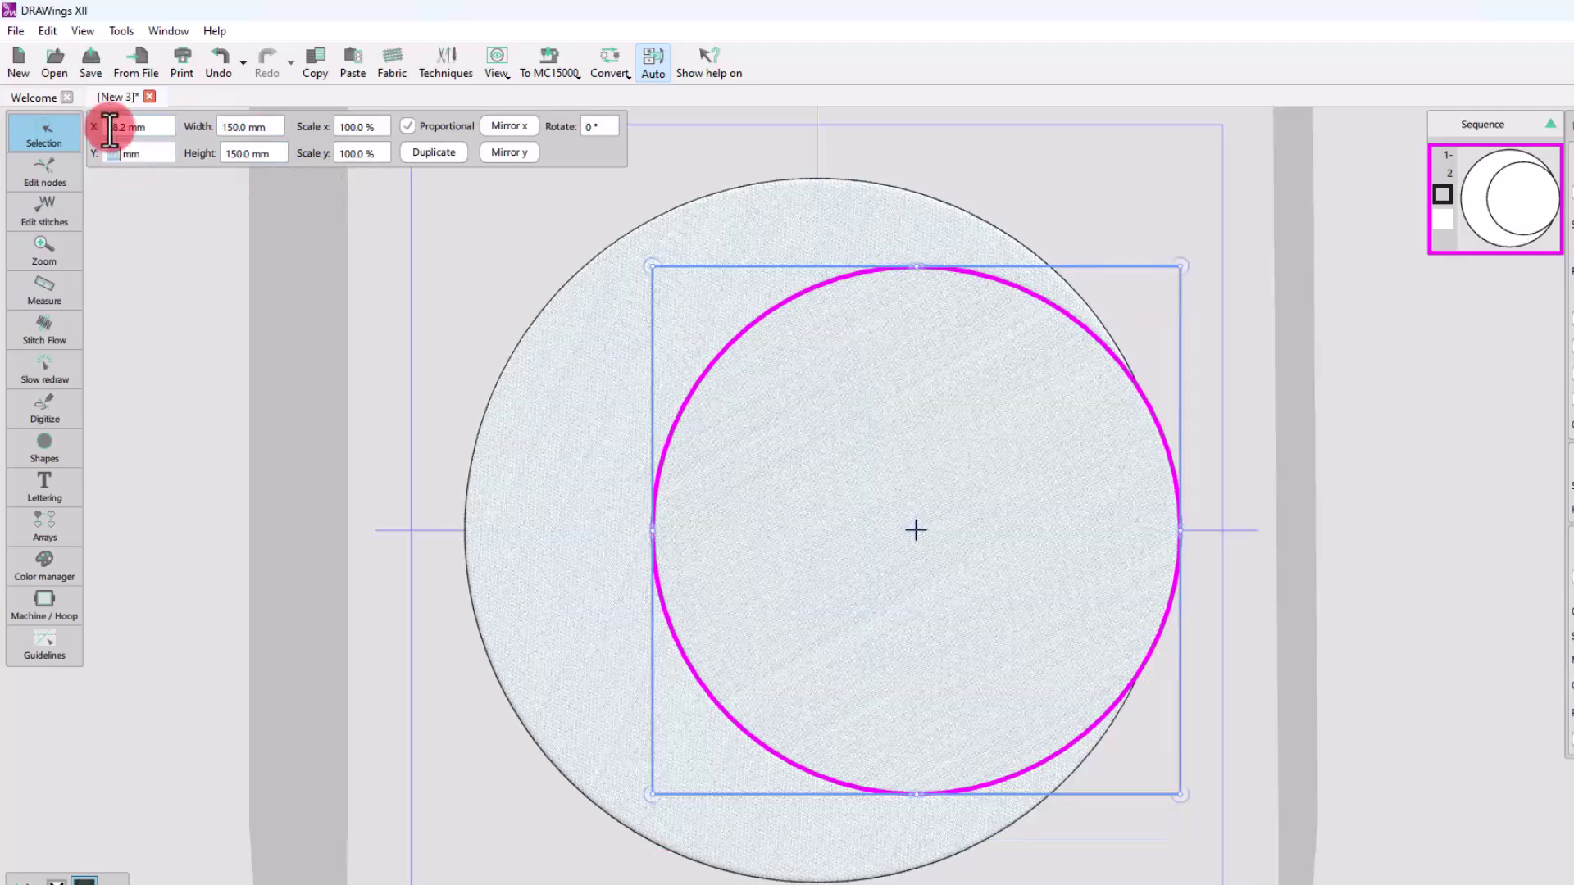
double_click(119, 127)
text(0)
key(Return)
- Reduce the inner circle's width to 130 mm
double_click(237, 127)
text(130)
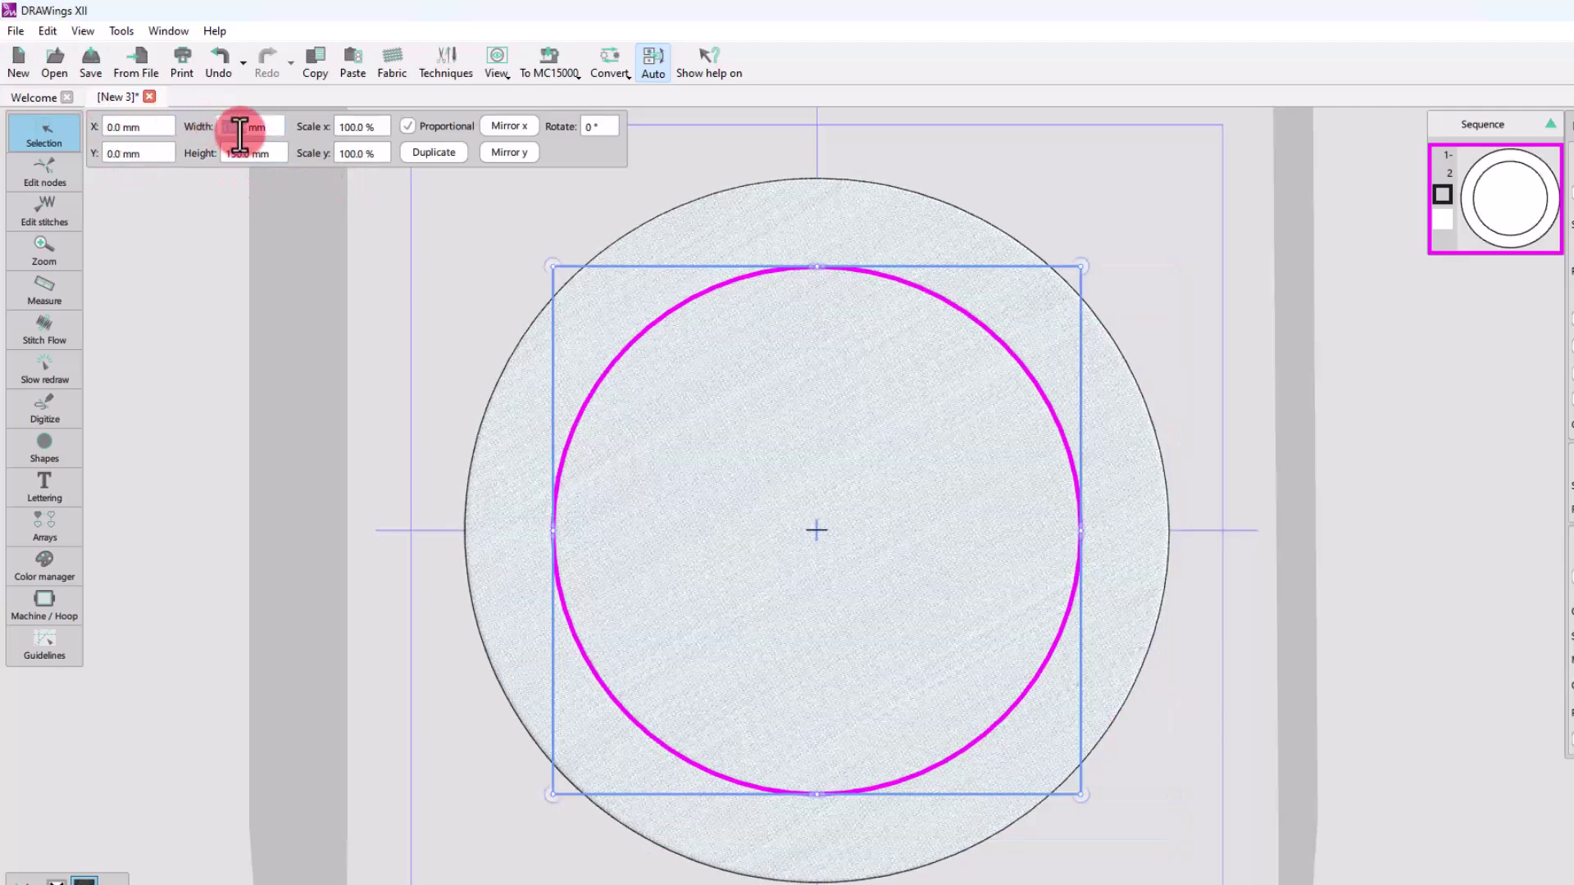
key(Return)
click(42, 135)
click(441, 382)
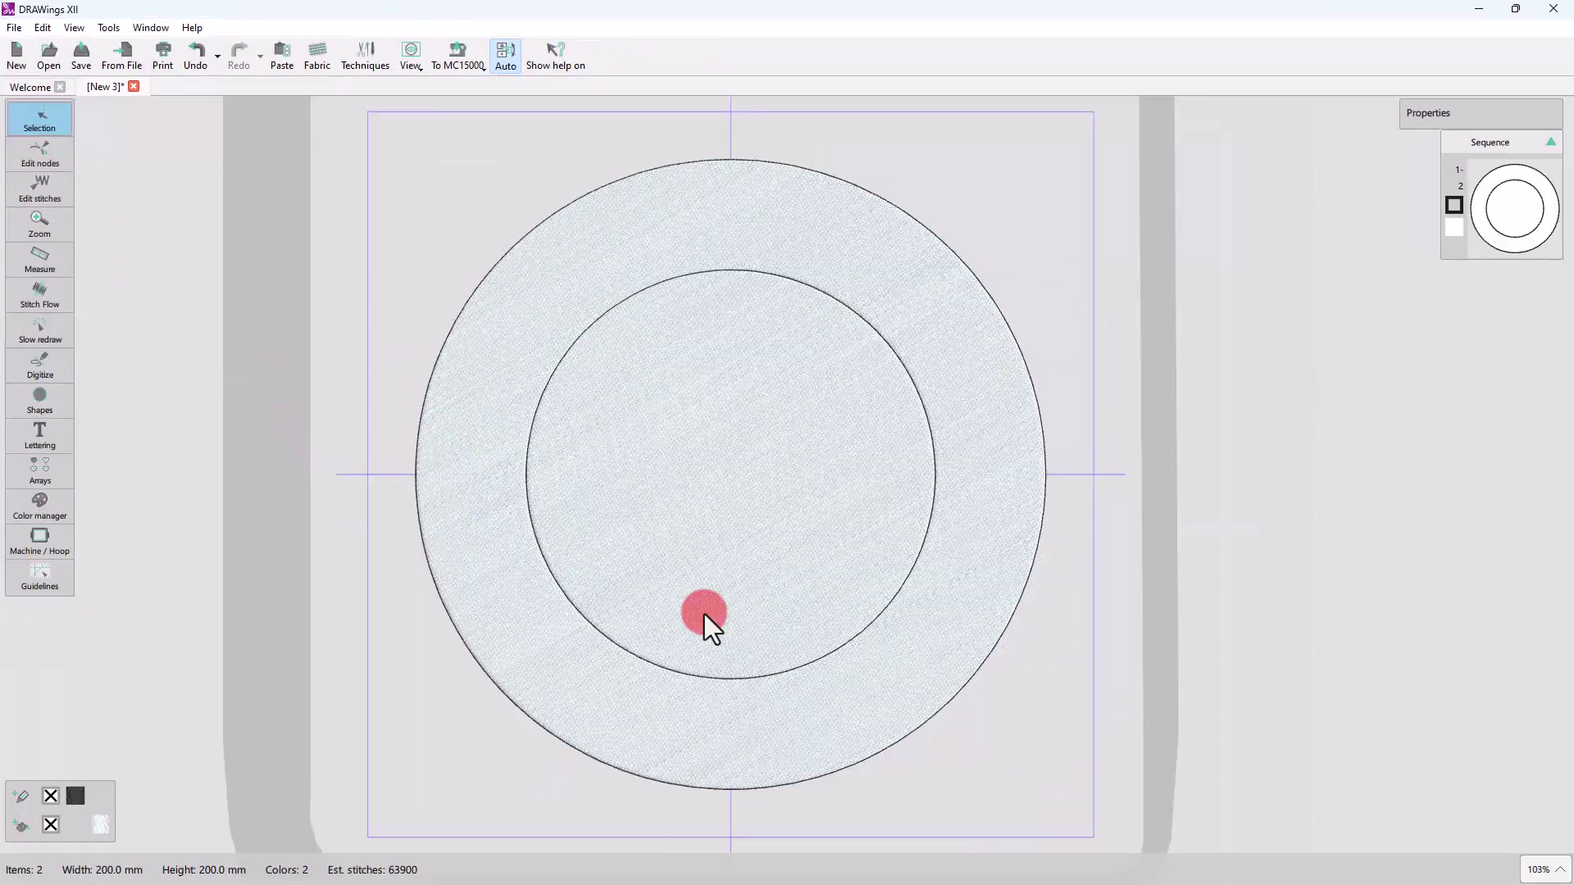
- Select the inner and outer circles and Combine them into one ring object
click(815, 393)
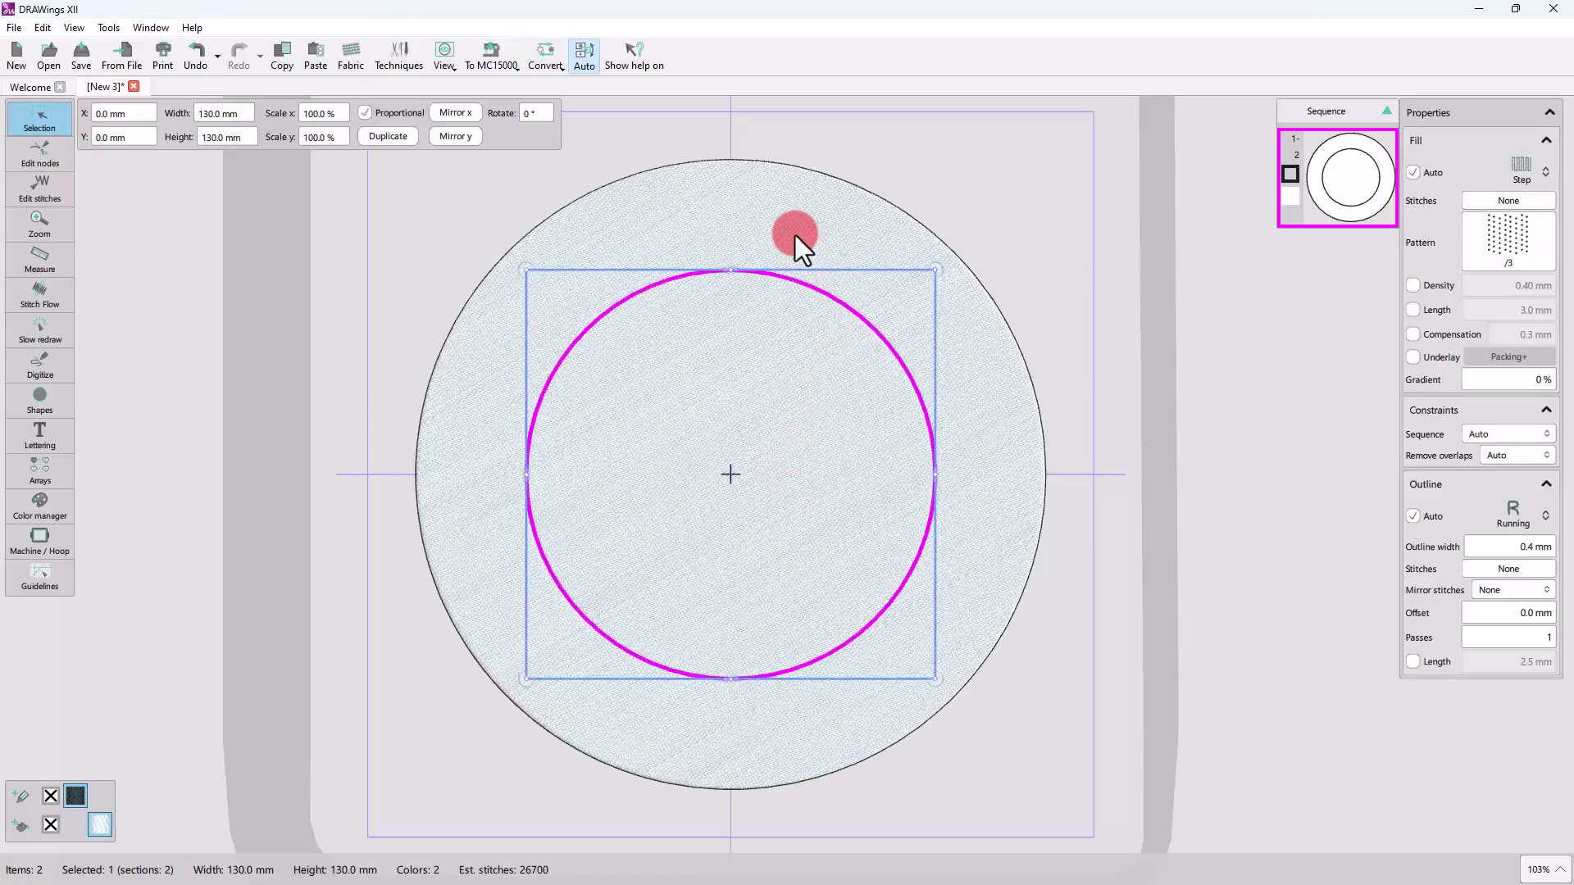
shift+click(477, 348)
right_click(685, 377)
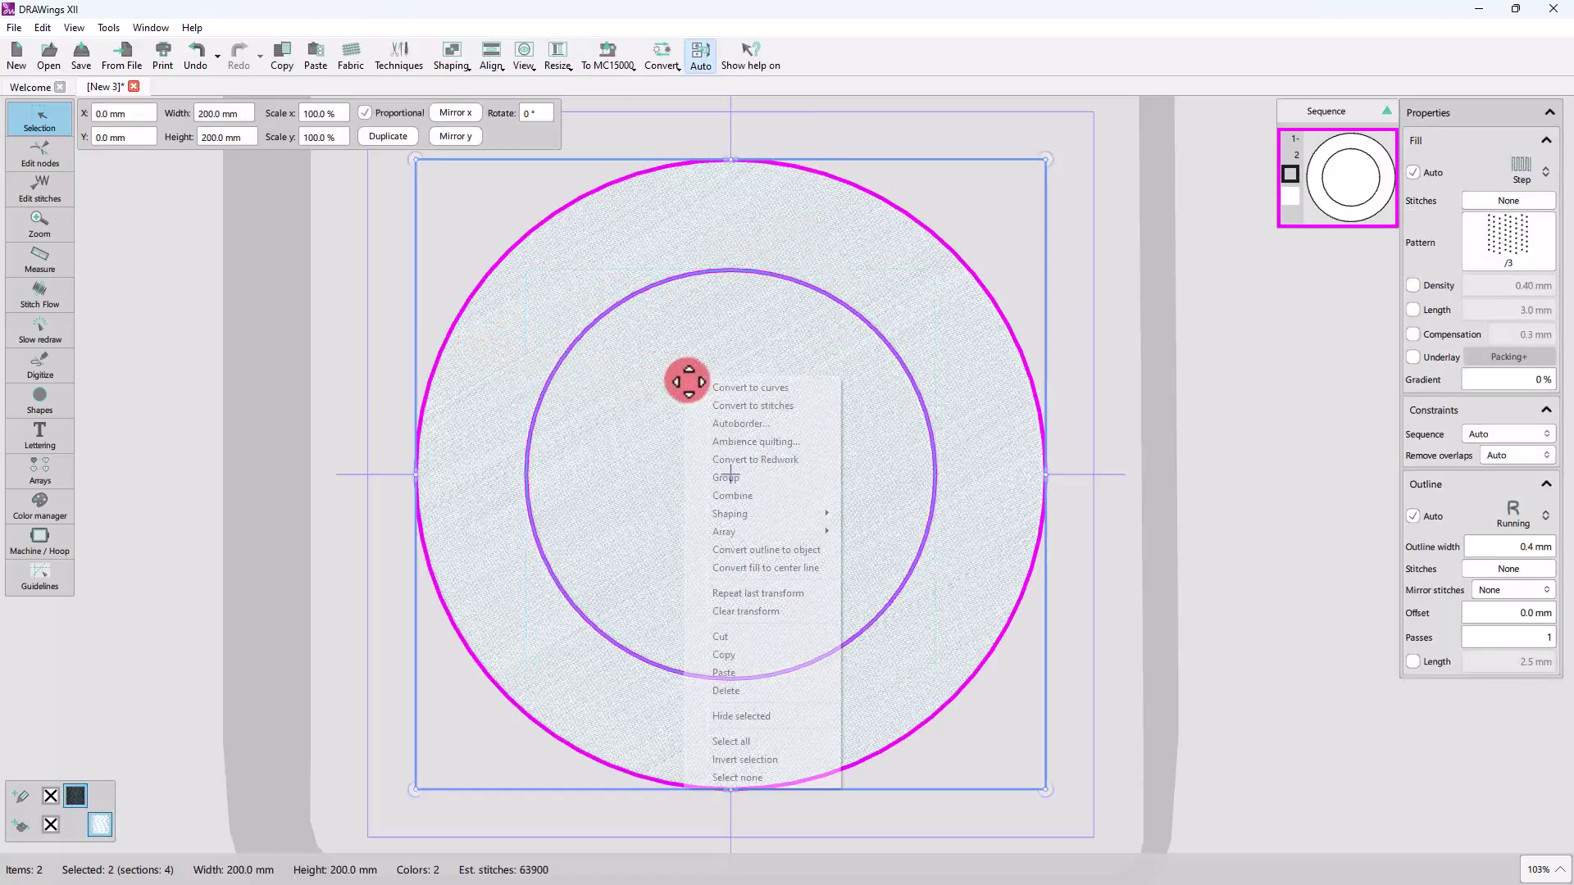
click(751, 495)
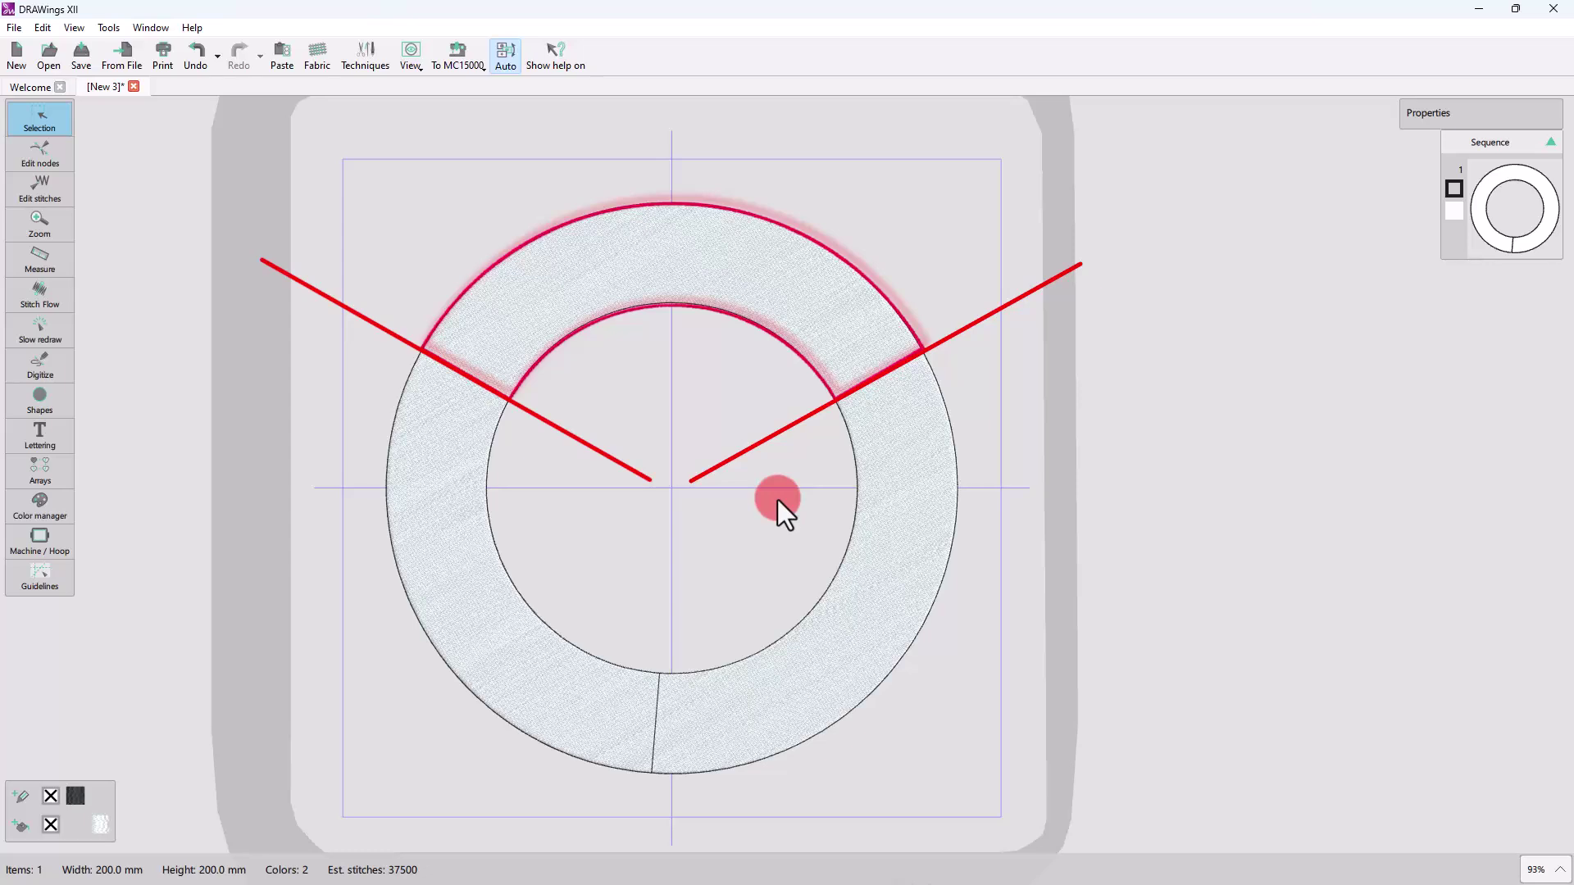
- Place two diagonal guidelines across the ring and centre the 38° one at X 0, Y 0
click(51, 577)
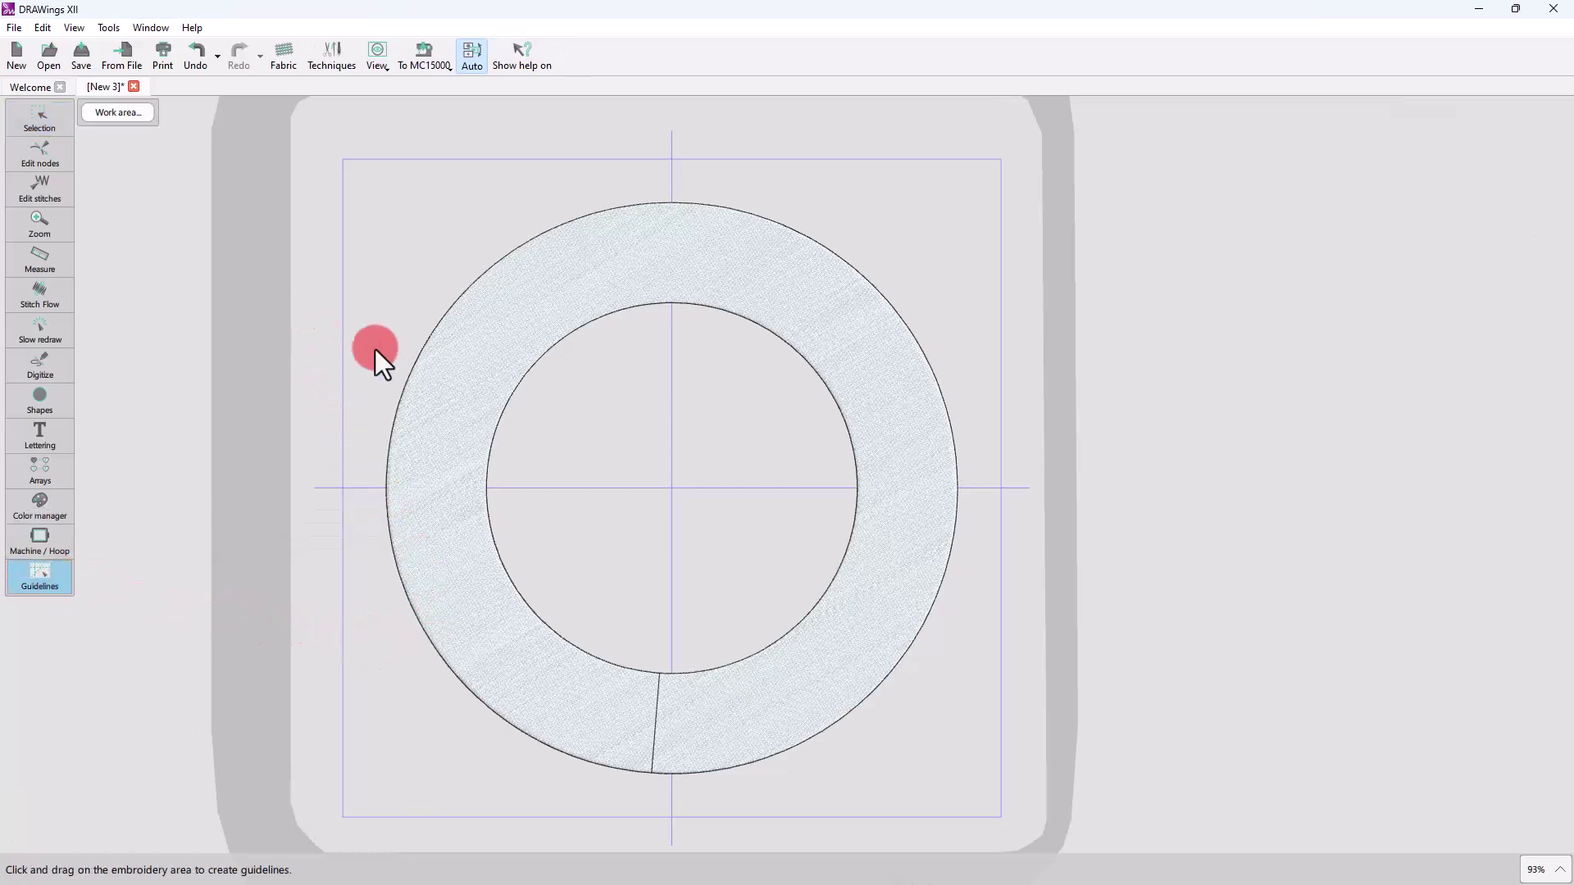
drag(376, 349, 685, 580)
drag(457, 626, 656, 467)
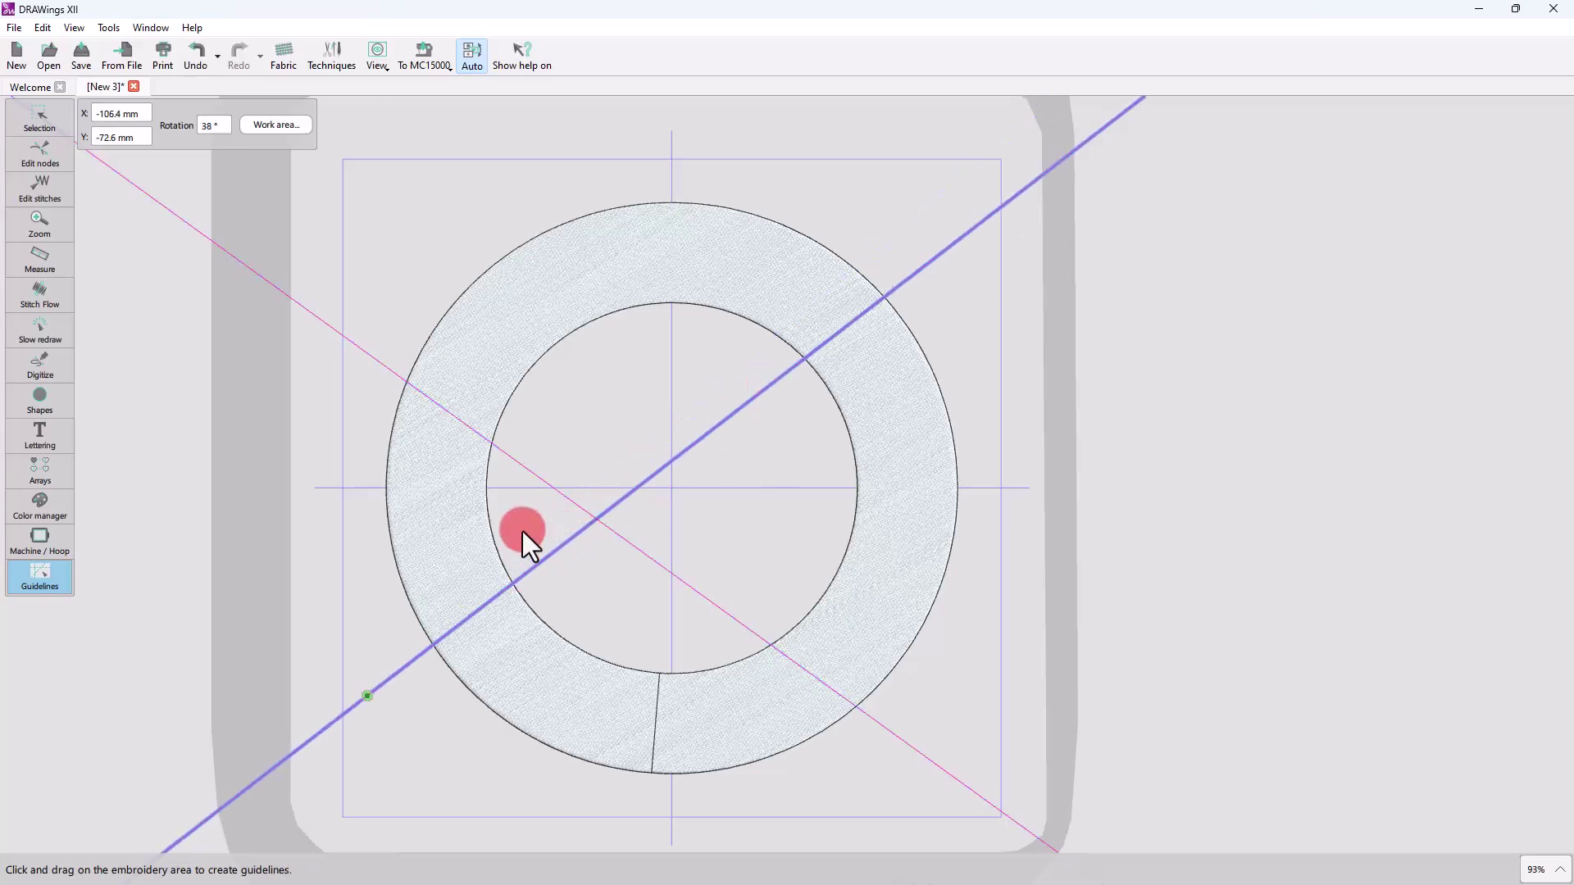
double_click(115, 114)
text(0)
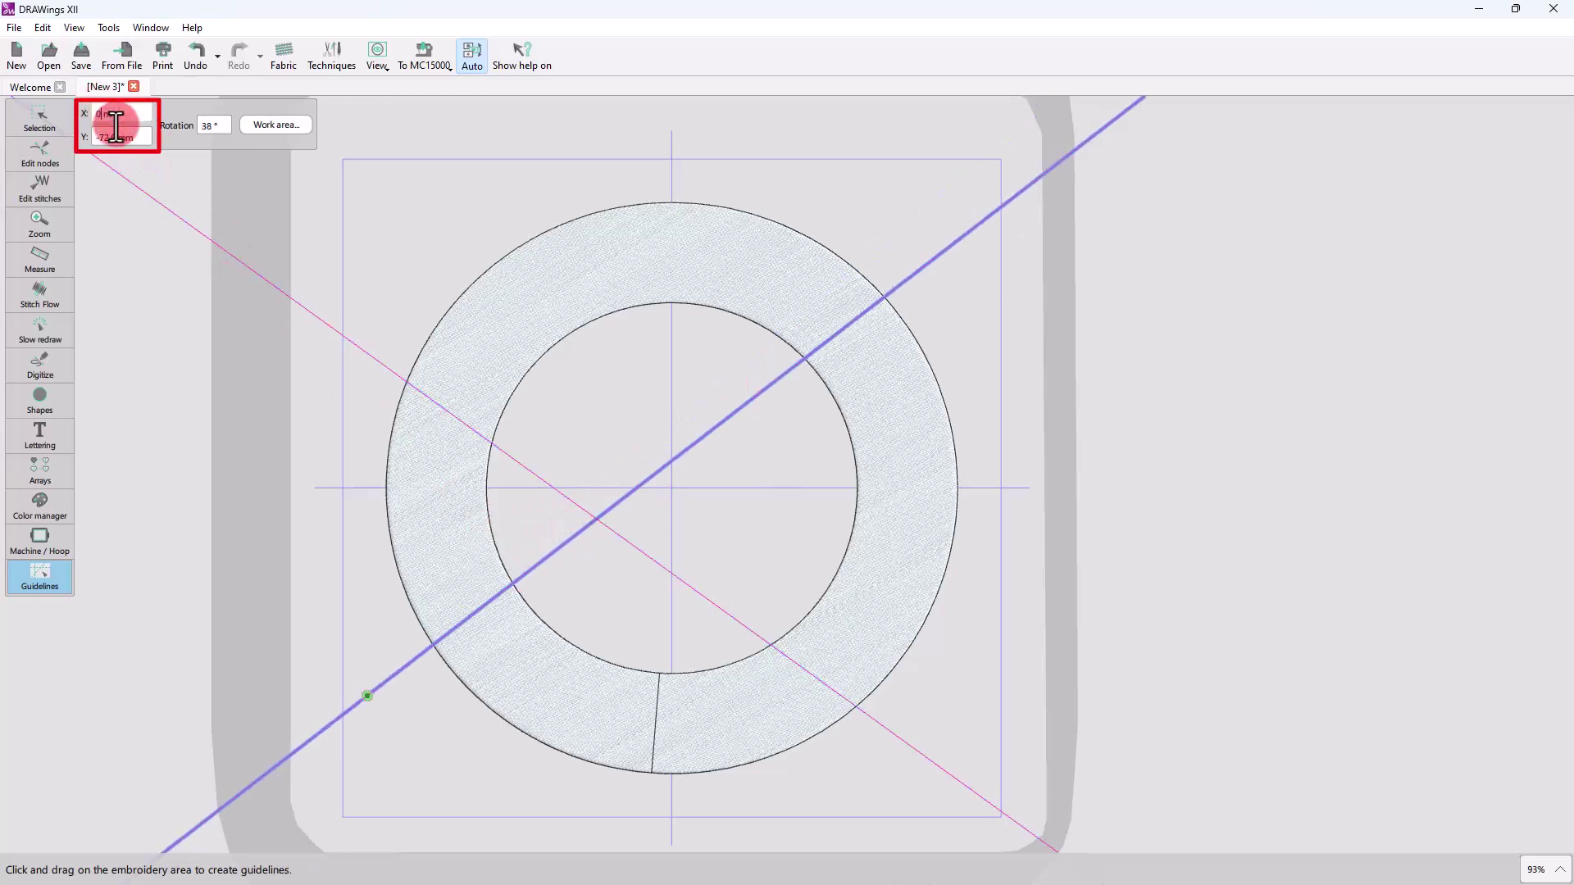
key(Return)
double_click(115, 137)
text(0)
key(Return)
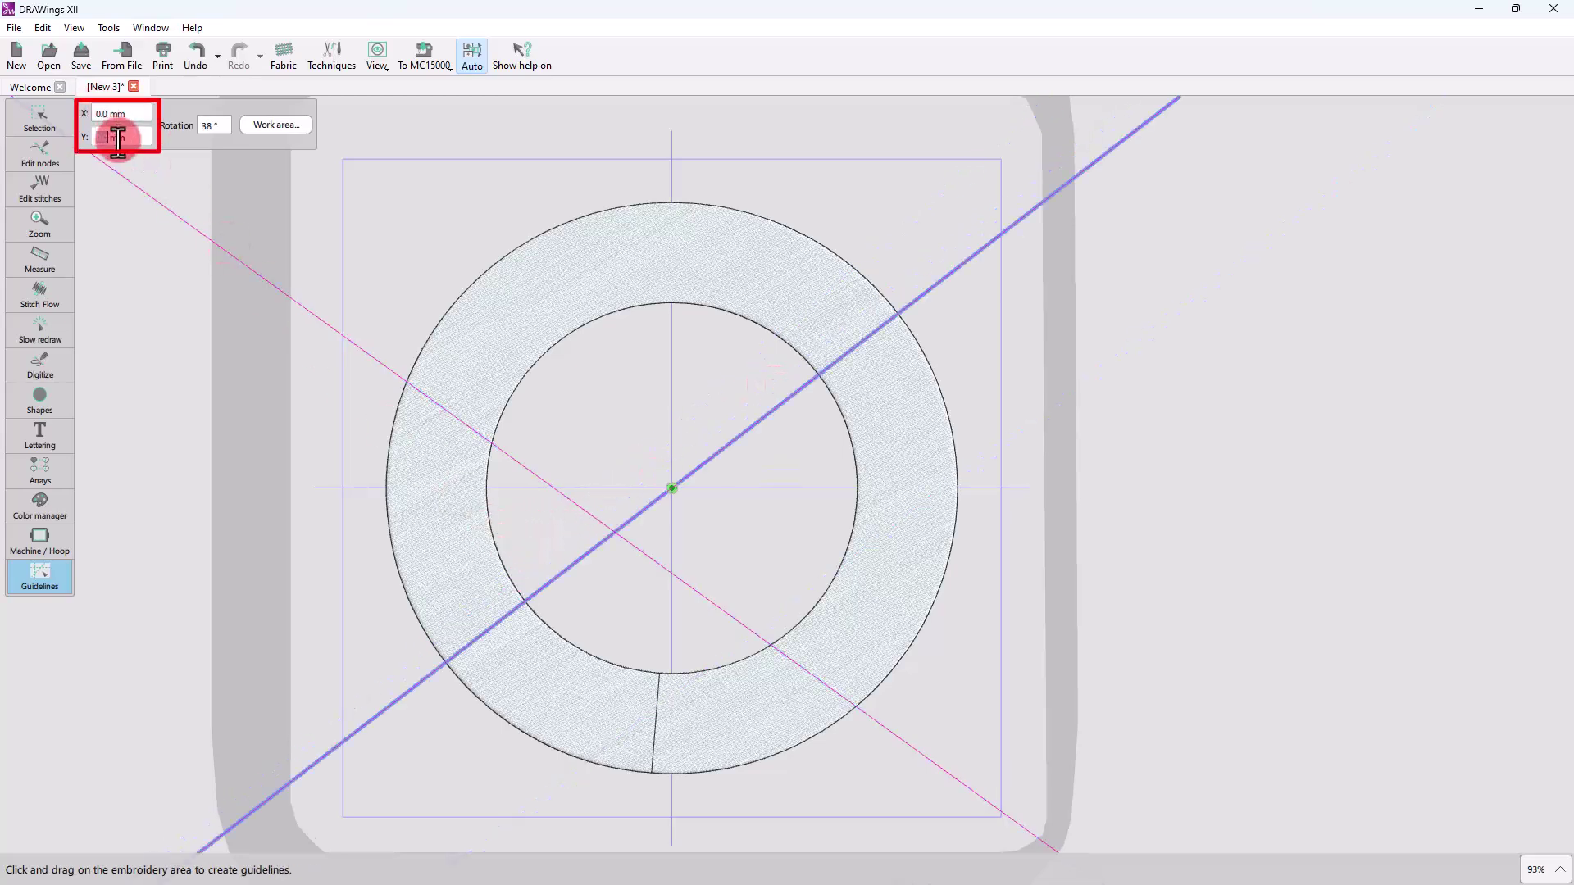
- Centre the 324° guideline at X 0, Y 0 as well
click(285, 295)
double_click(115, 114)
text(0)
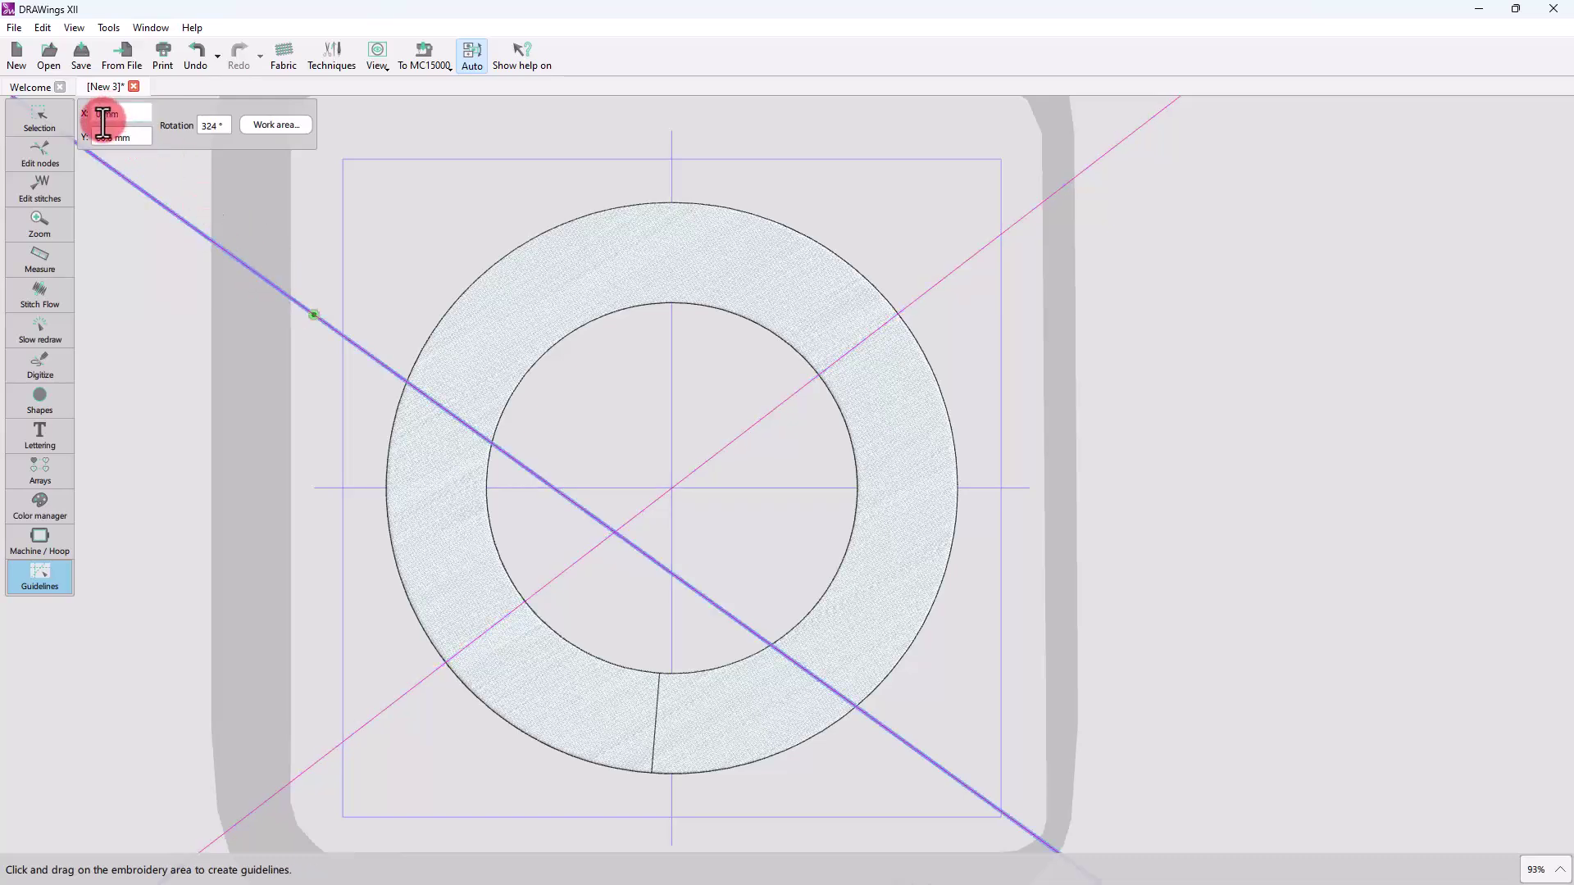
key(Return)
double_click(95, 136)
text(0)
key(Return)
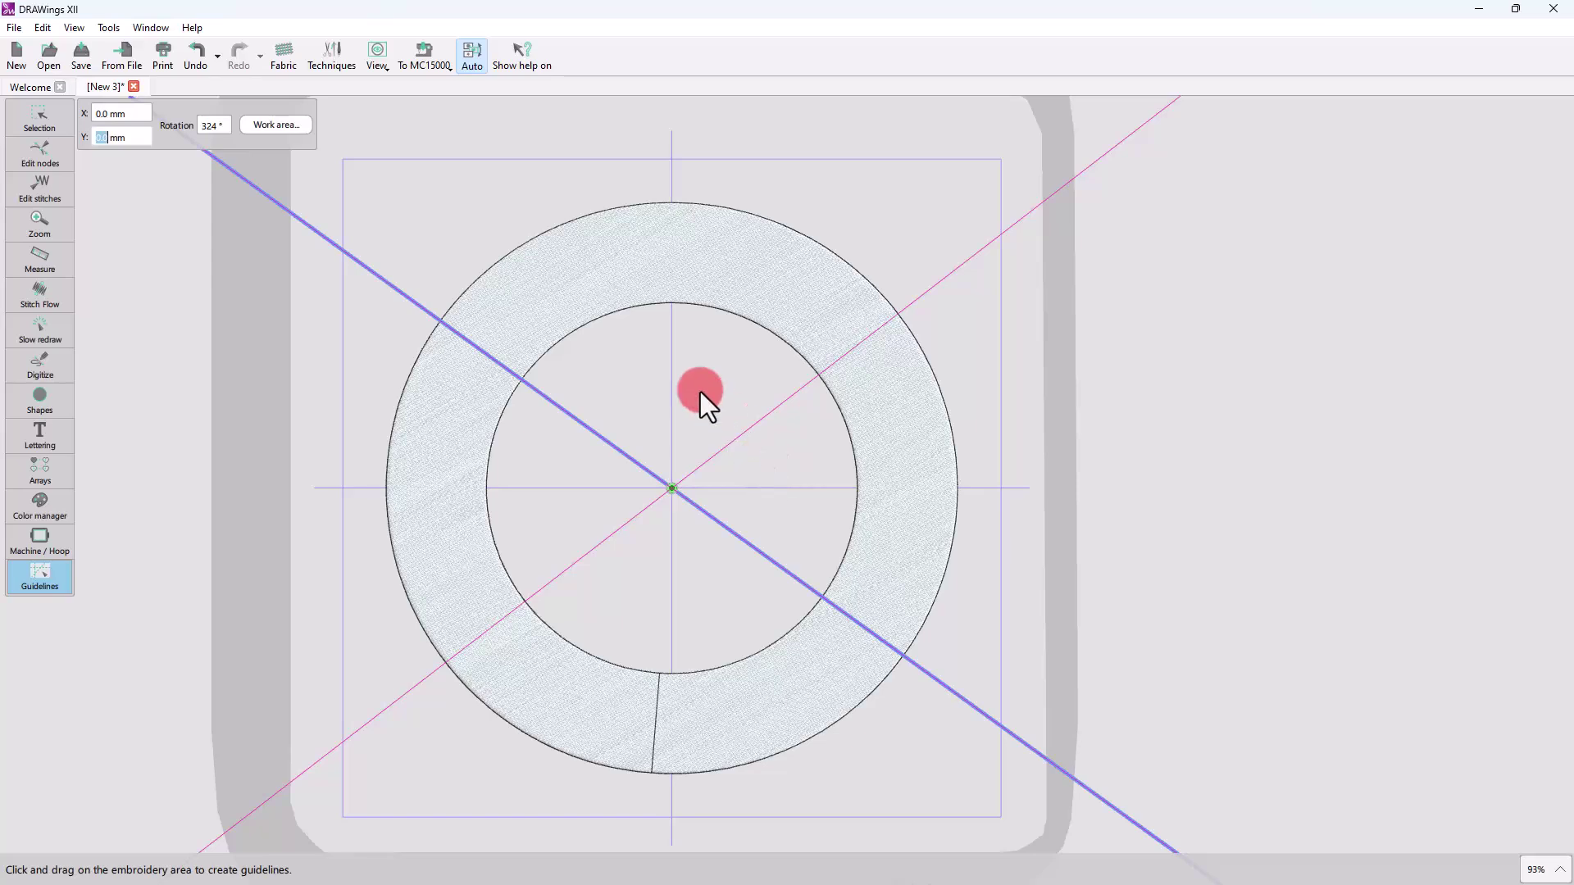
- Rotate one guideline to 30° and set the other's rotation to 150°
click(907, 306)
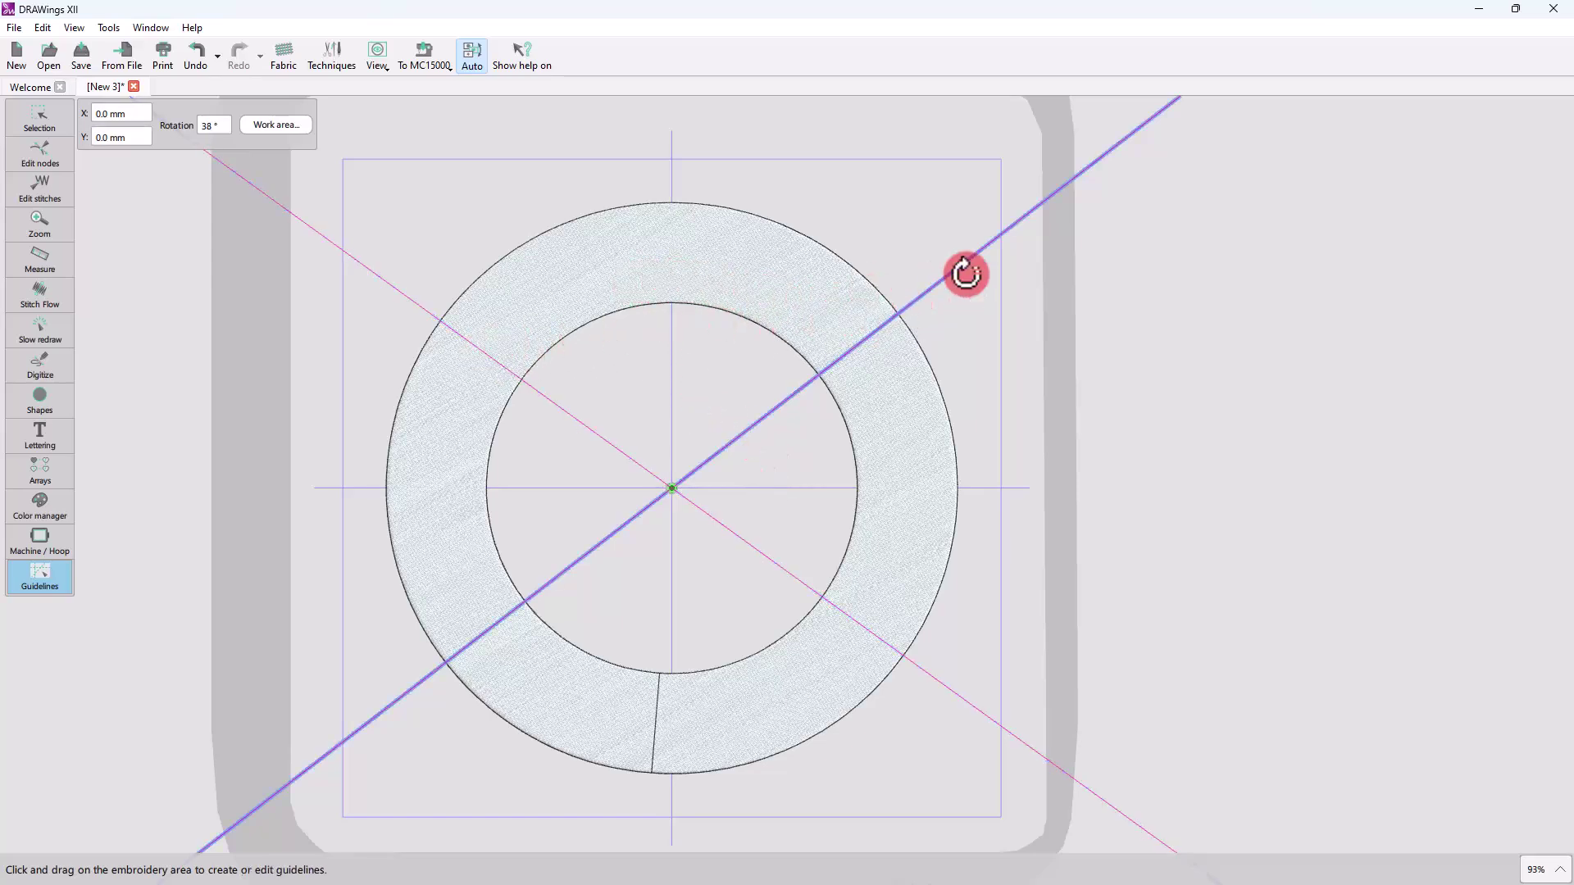
mouse_move(980, 289)
mouse_down()
mouse_move(995, 278)
mouse_move(1002, 296)
mouse_up()
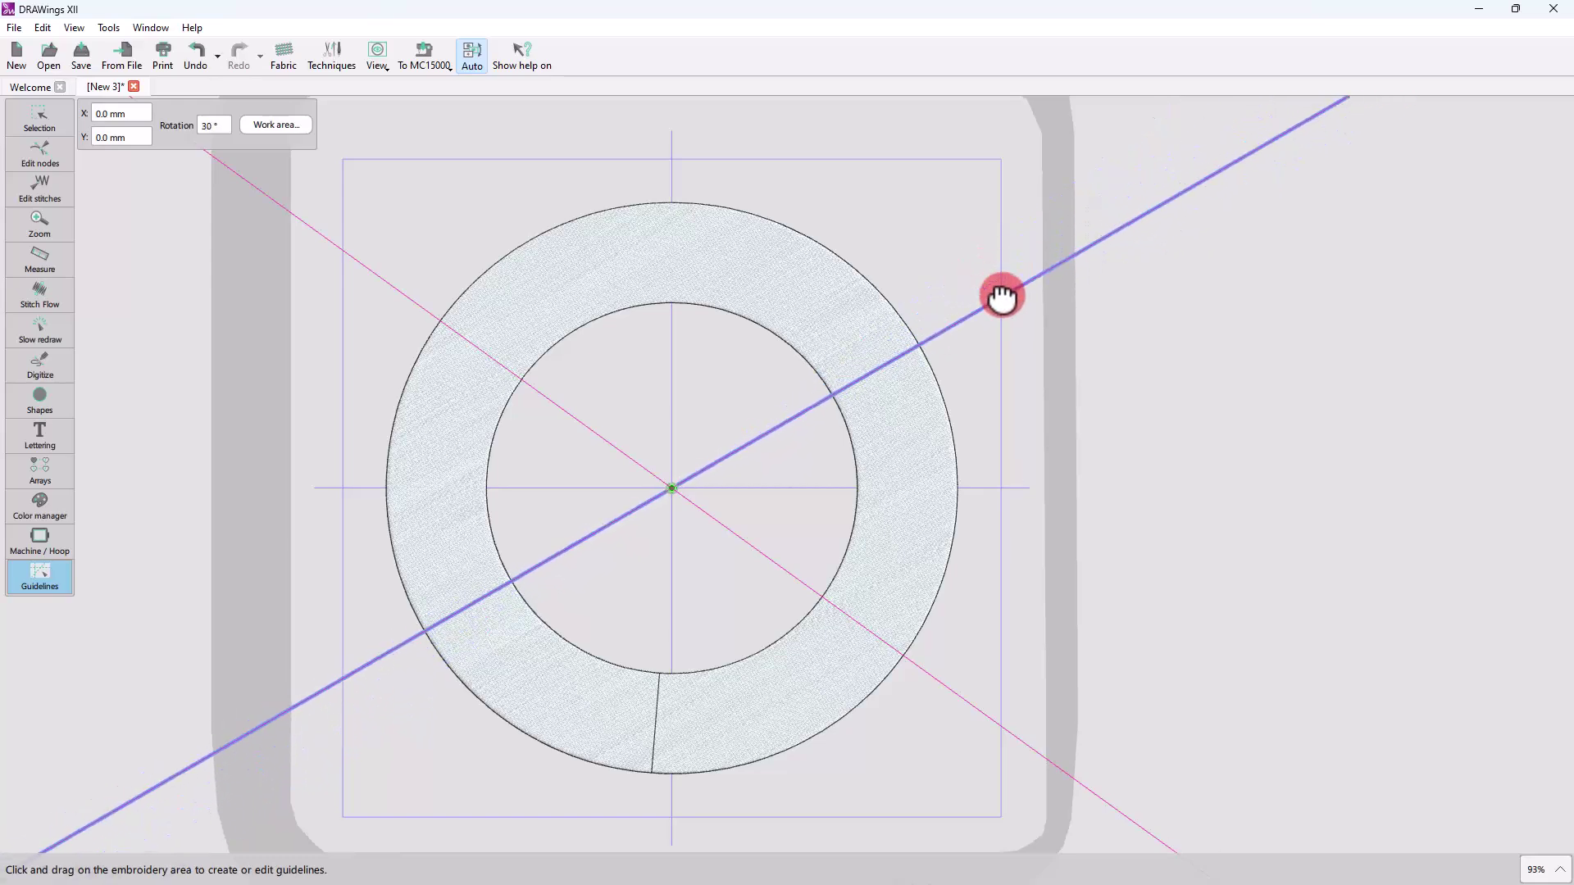
click(305, 226)
drag(305, 226, 354, 297)
click(210, 124)
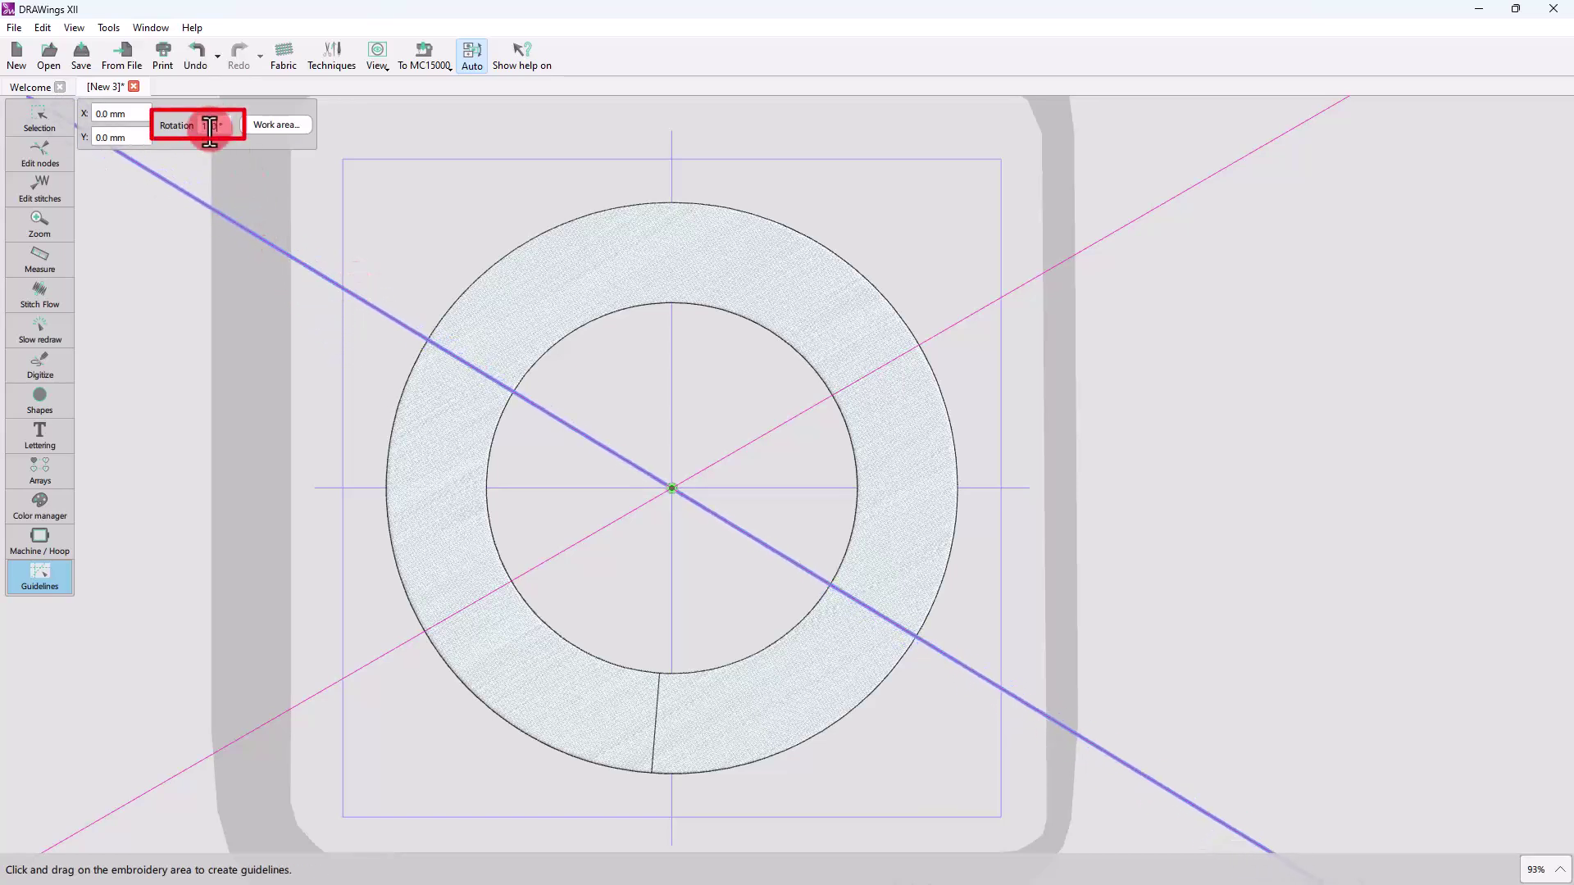
text(150)
key(Return)
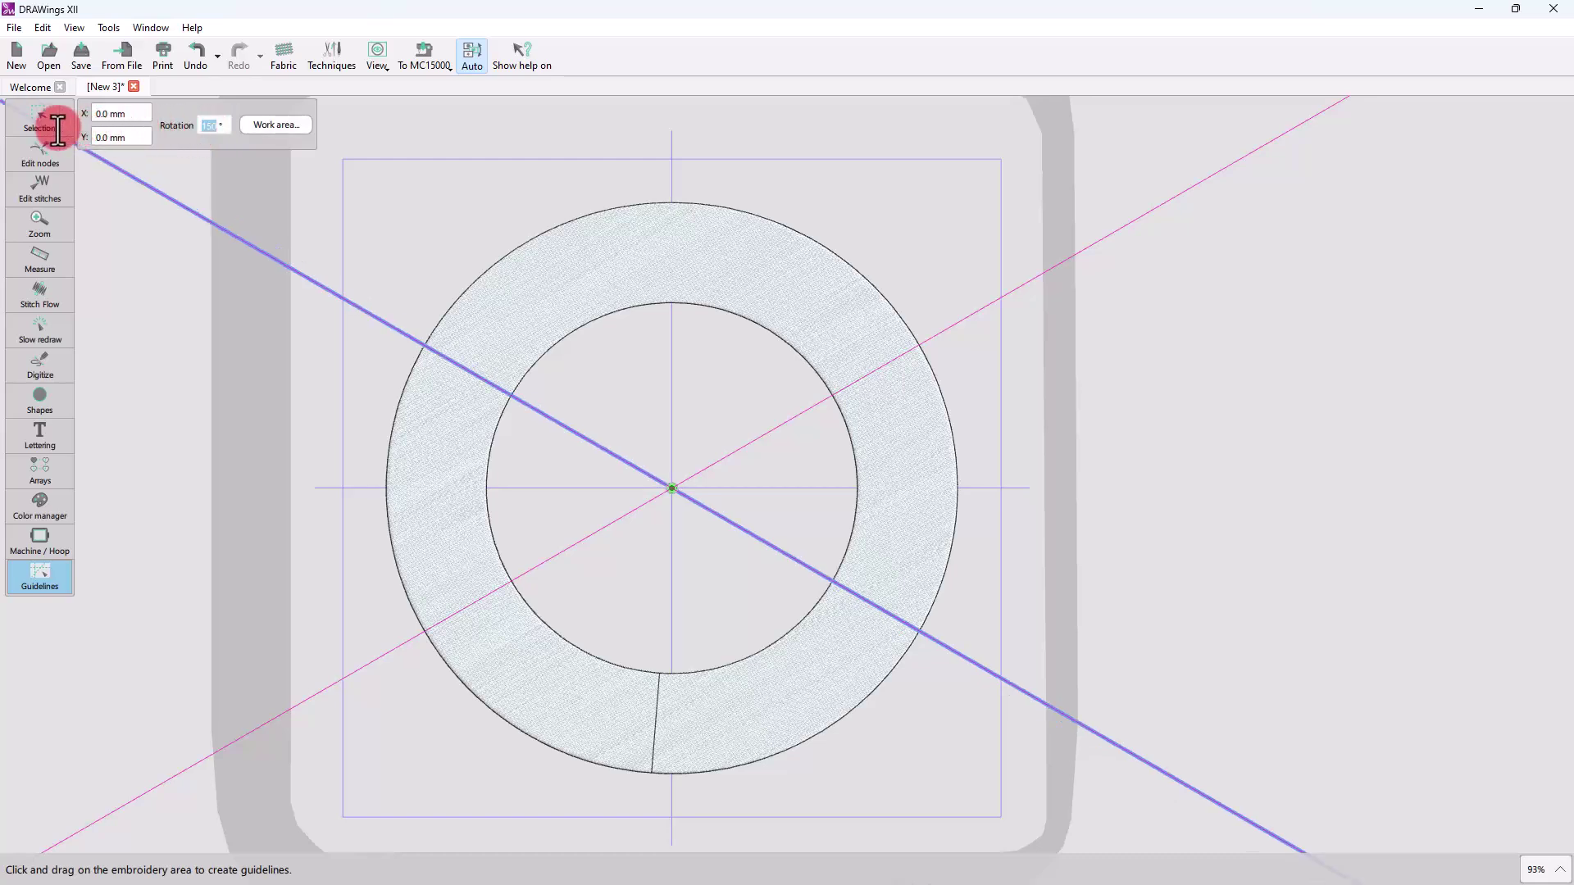
- Return to the Selection tool and select the ring
click(28, 121)
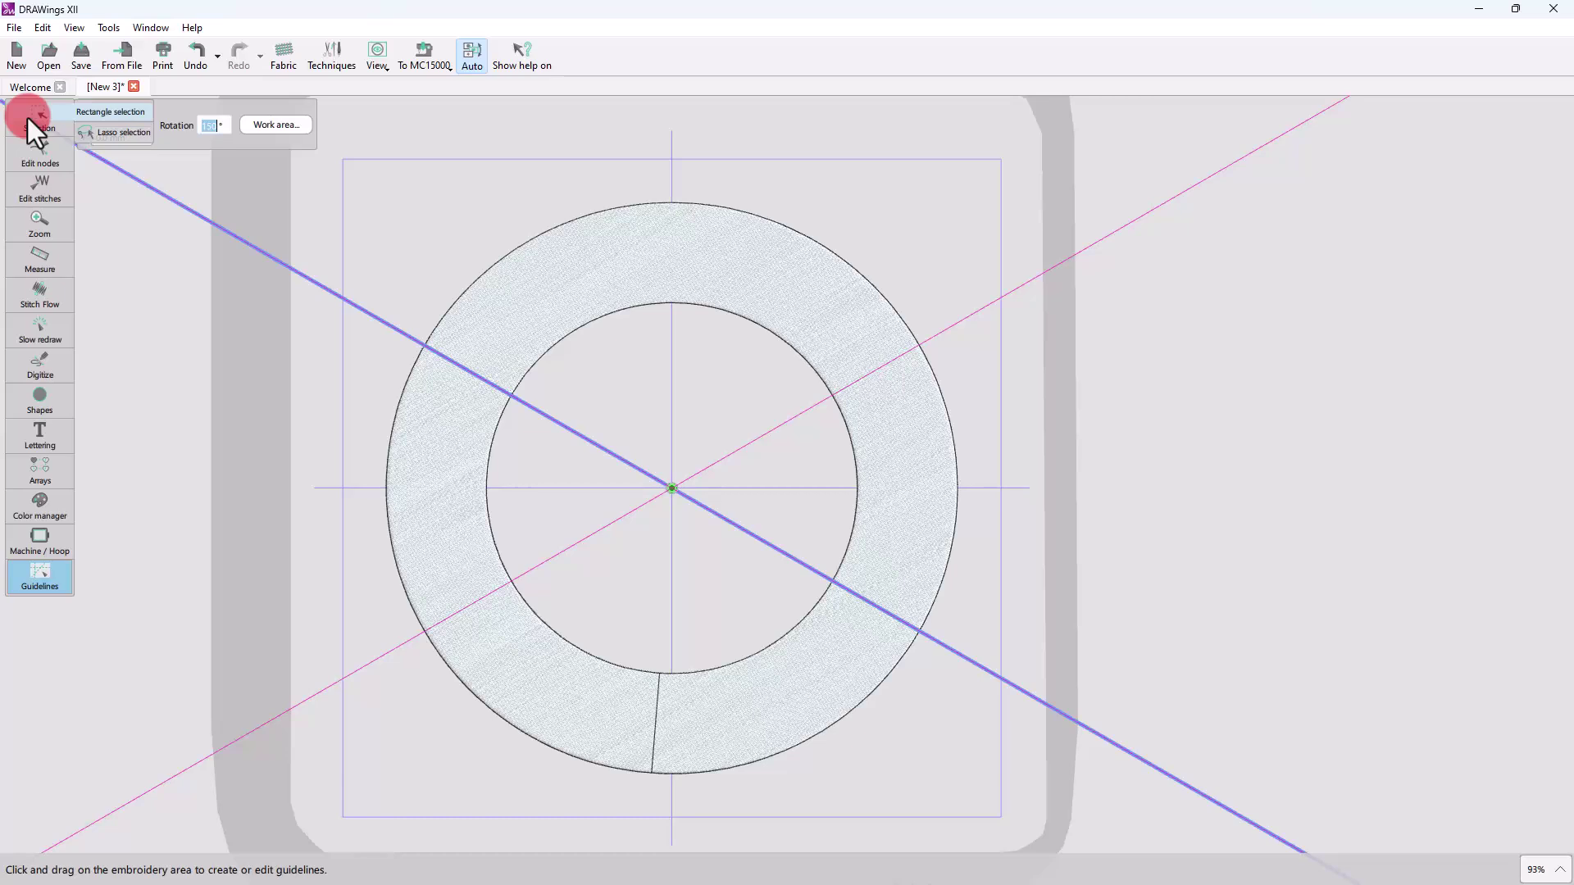
click(27, 116)
click(518, 243)
scroll(702, 271, up, 3)
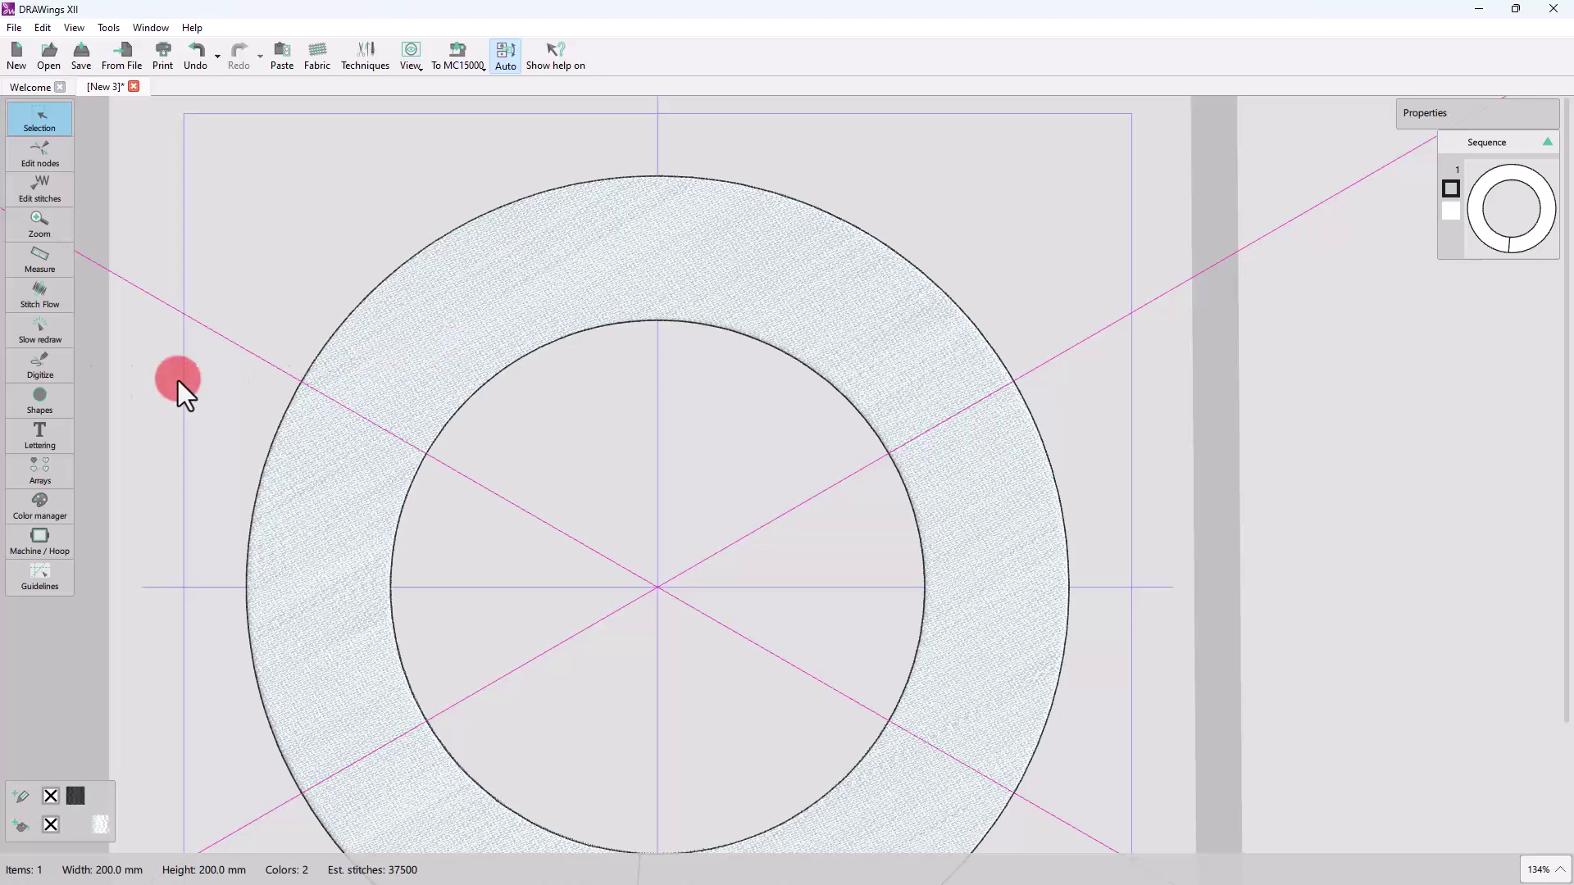
- Digitize a four-point line across the ring's top along the 150° and 30° guidelines
click(56, 370)
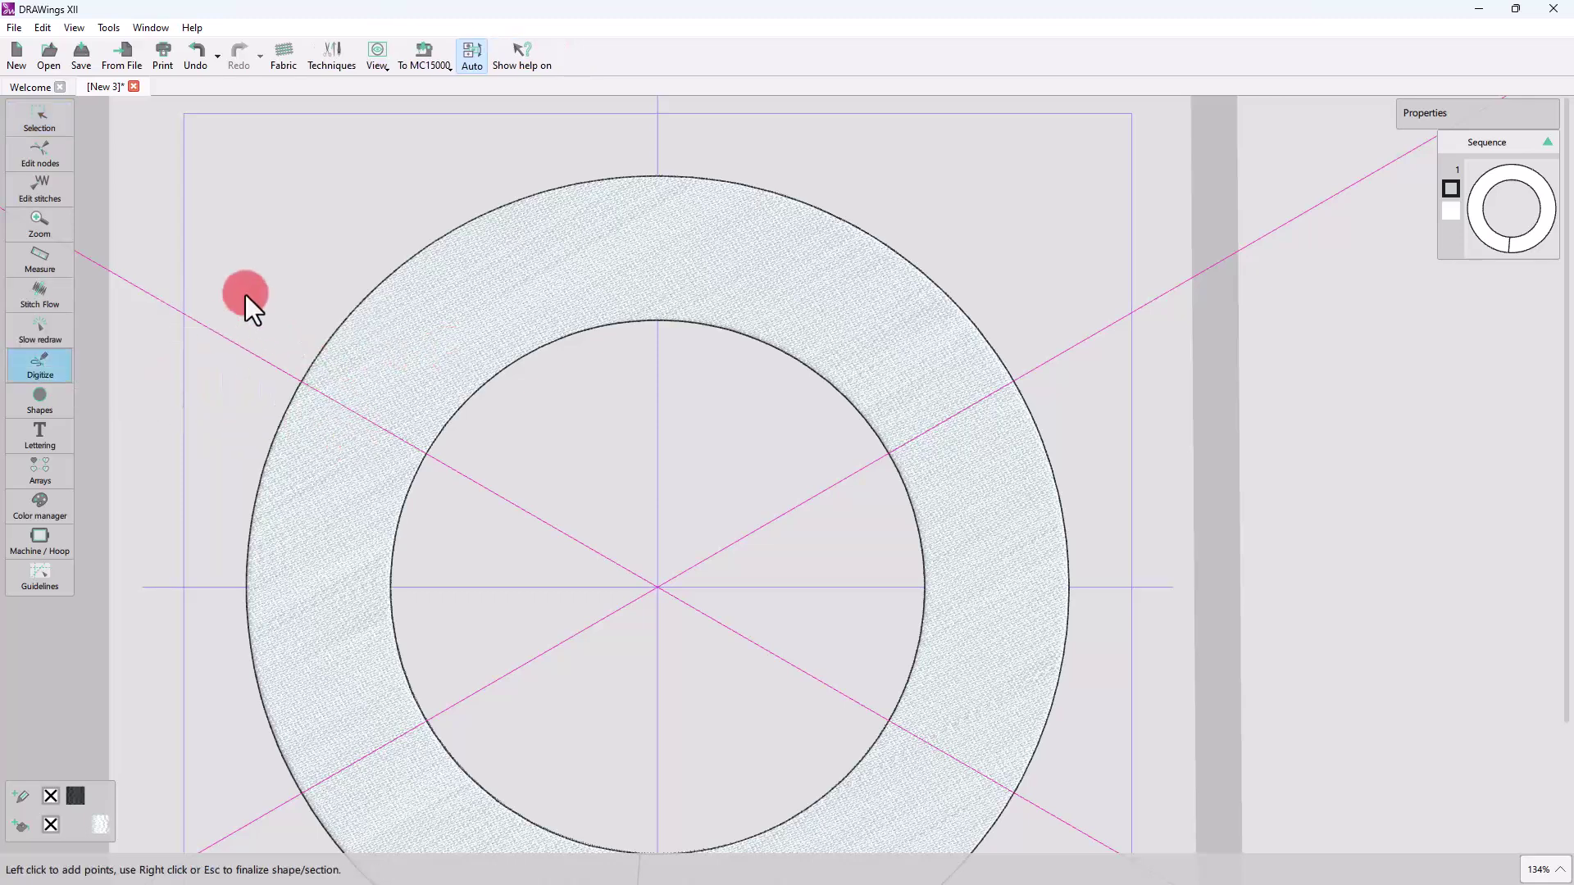
click(246, 351)
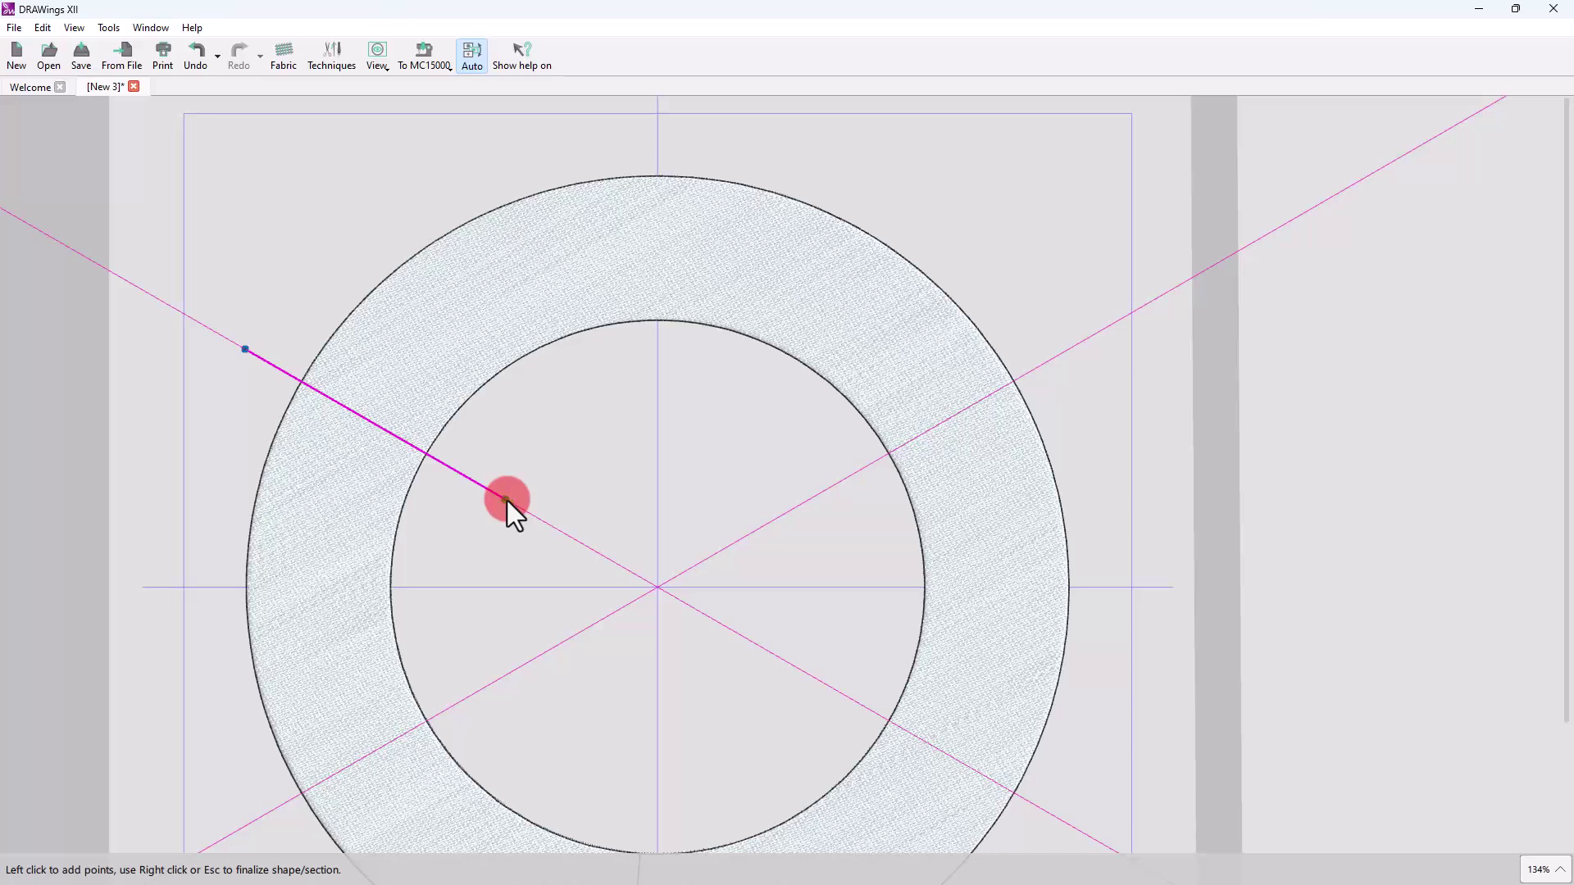
click(506, 500)
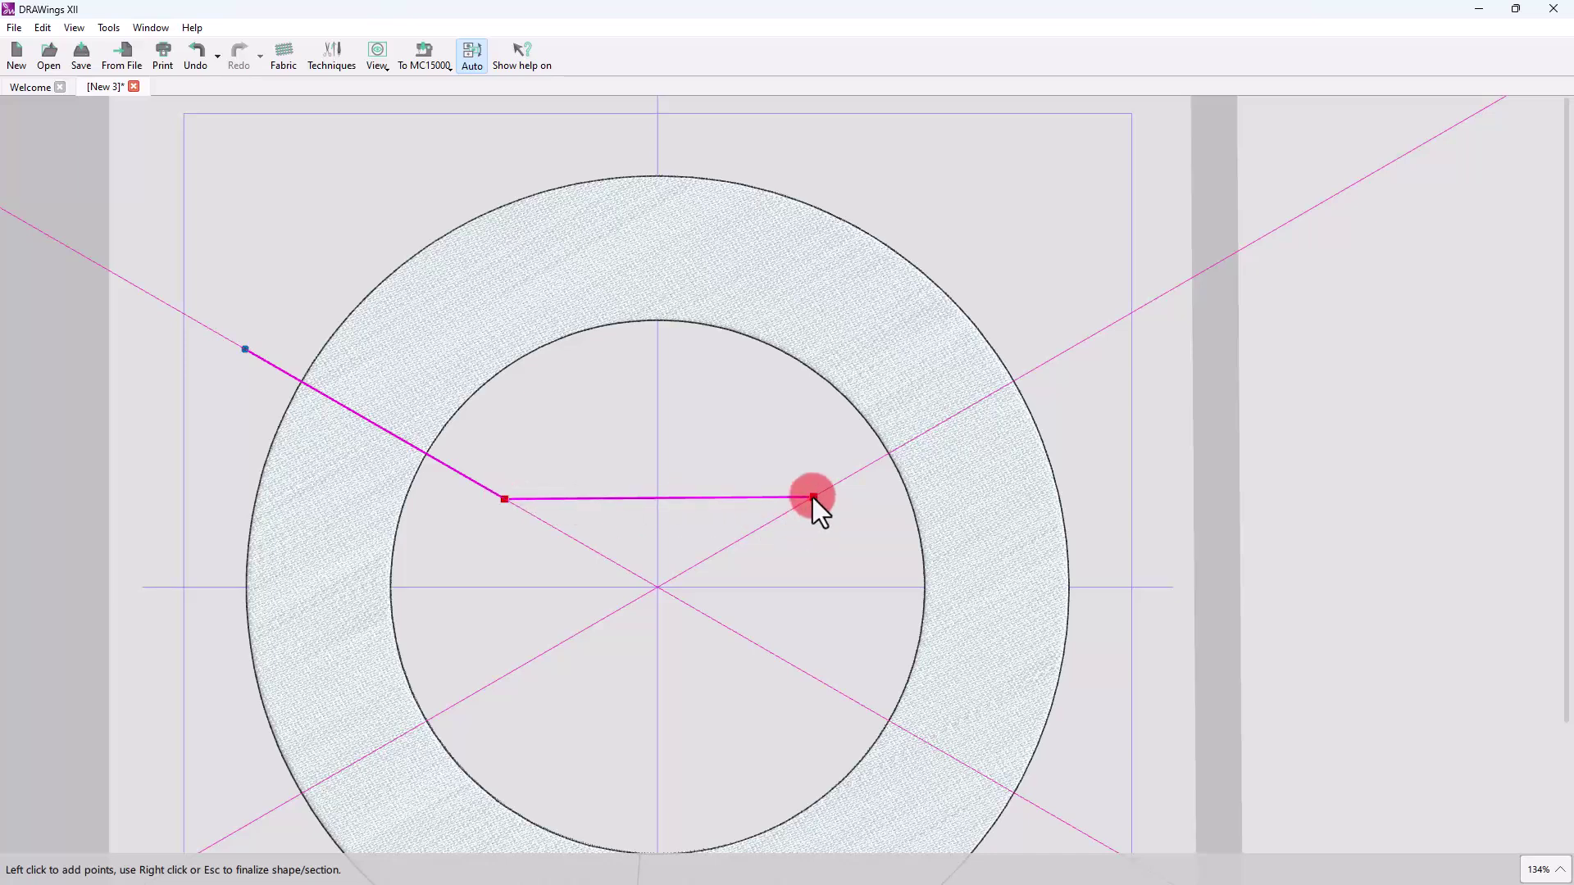
click(814, 498)
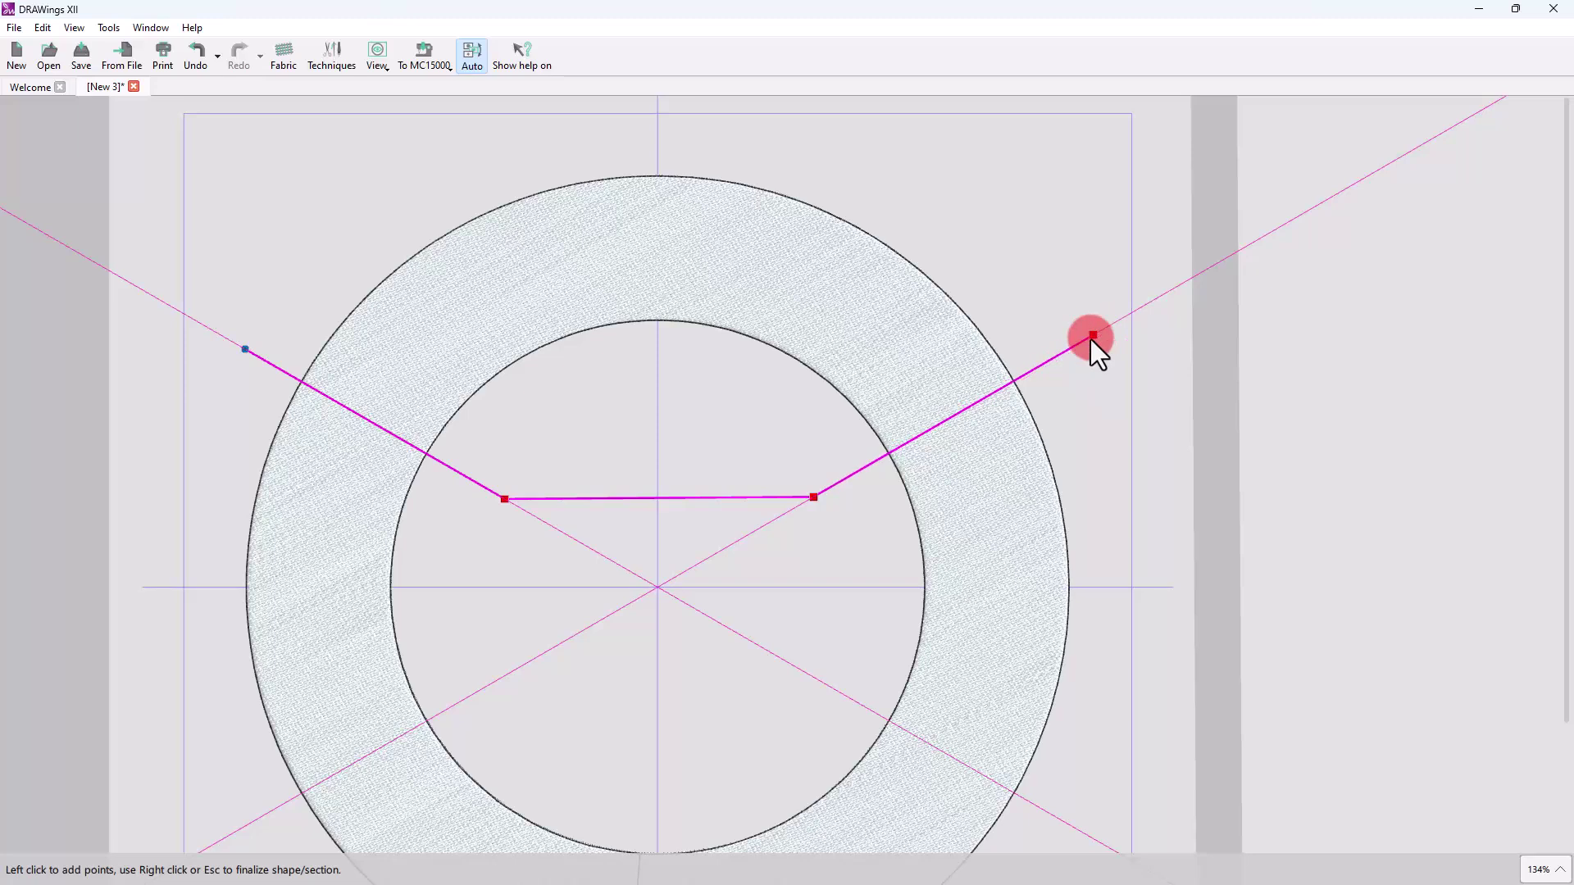
right_click(1091, 340)
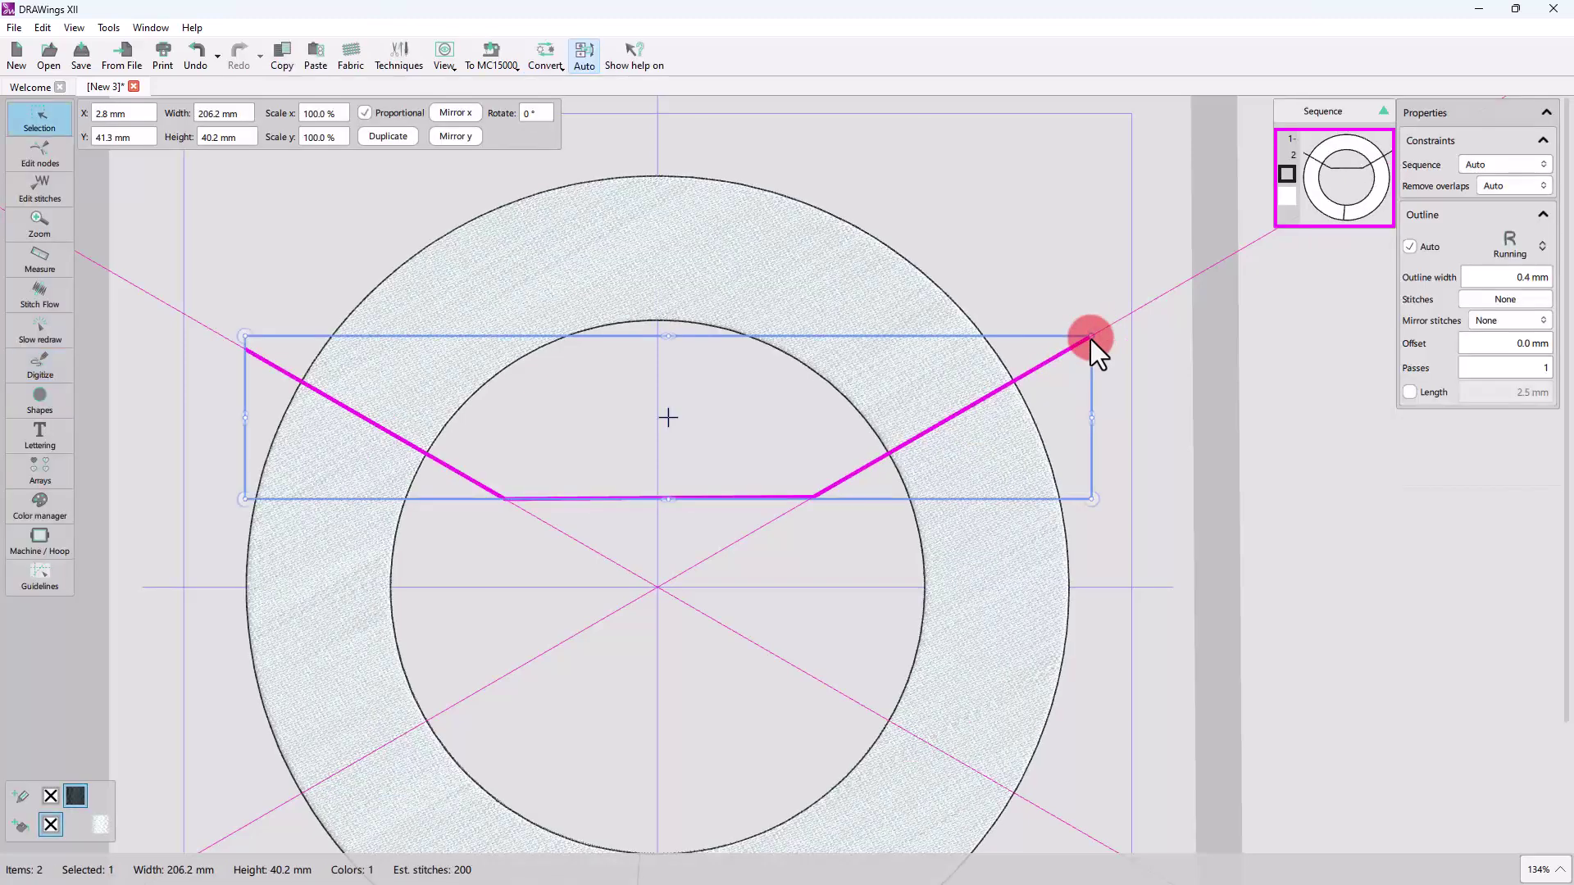
- Select the ring and the drawn line and apply Knife to split the ring along it
click(785, 603)
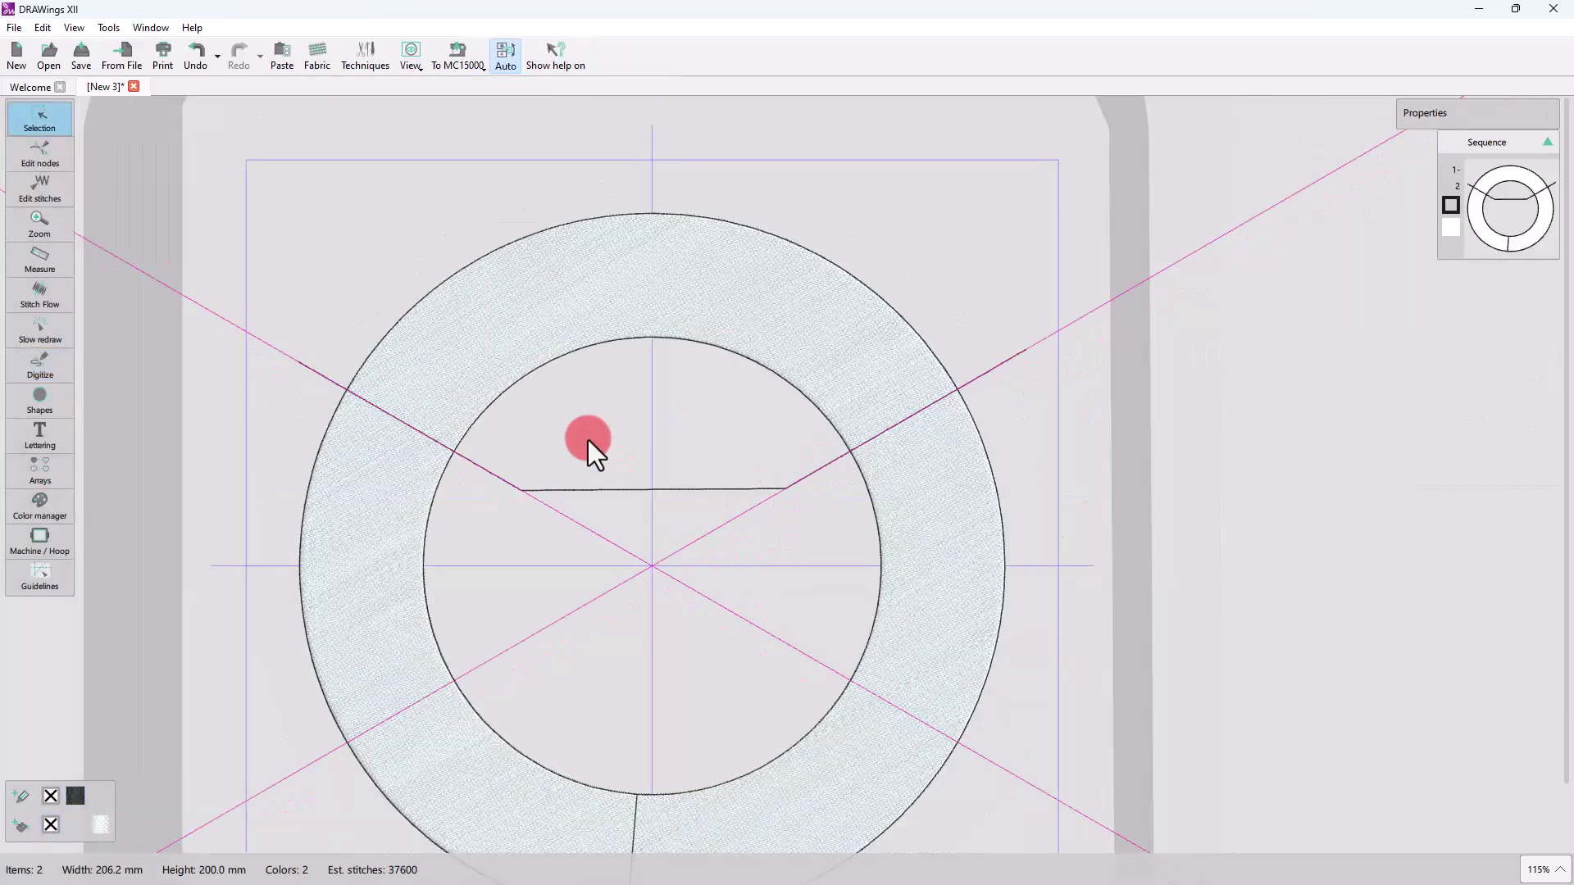
scroll(590, 438, down, 3)
scroll(592, 436, up, 3)
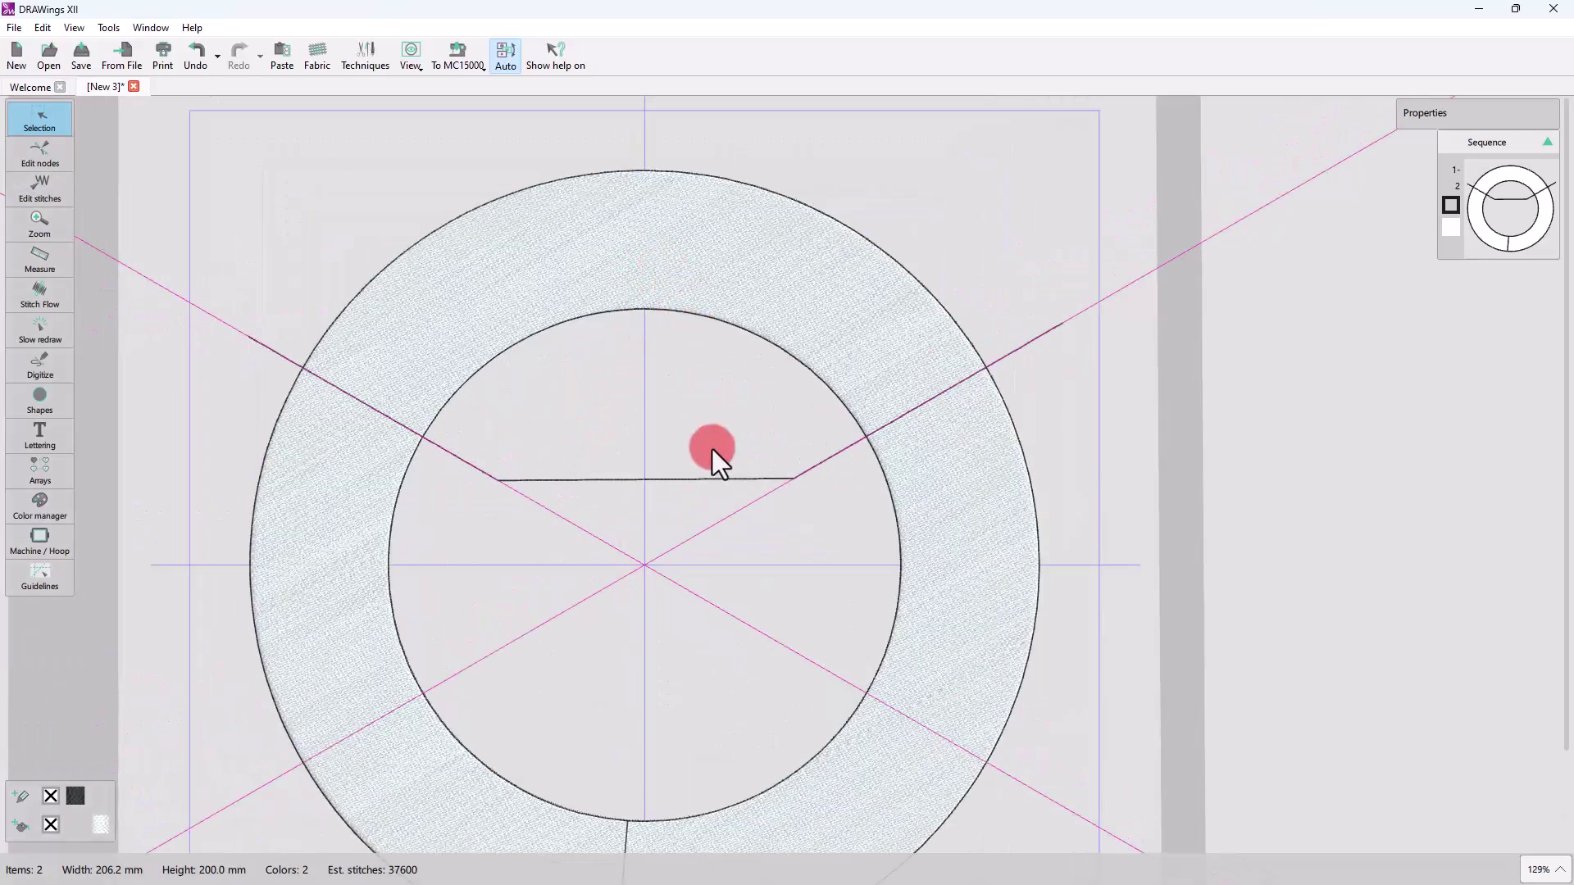
click(769, 264)
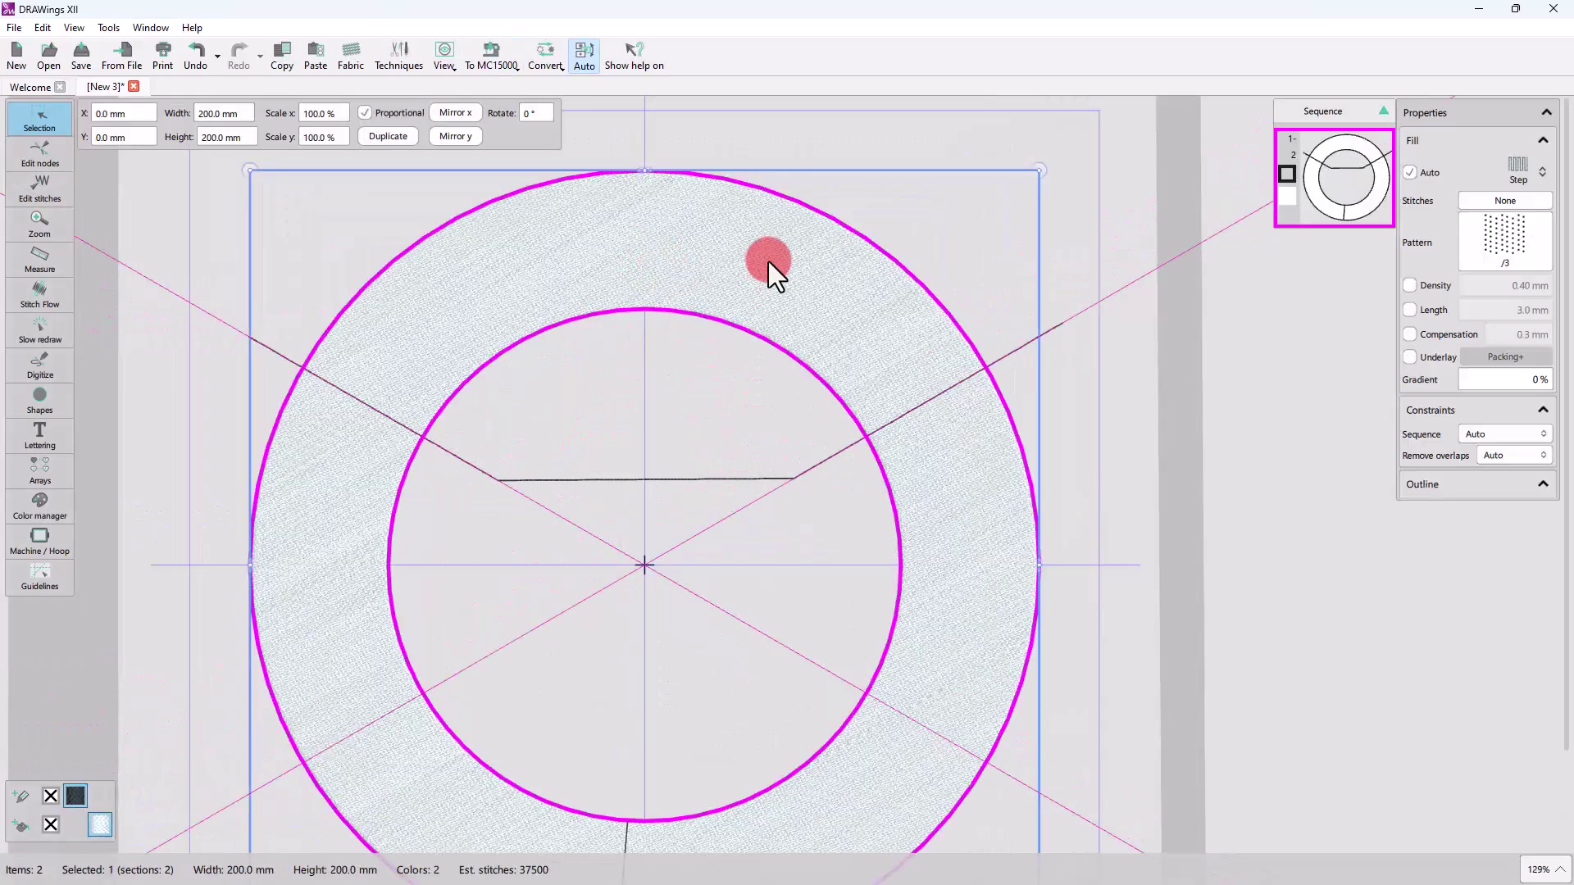
click(692, 479)
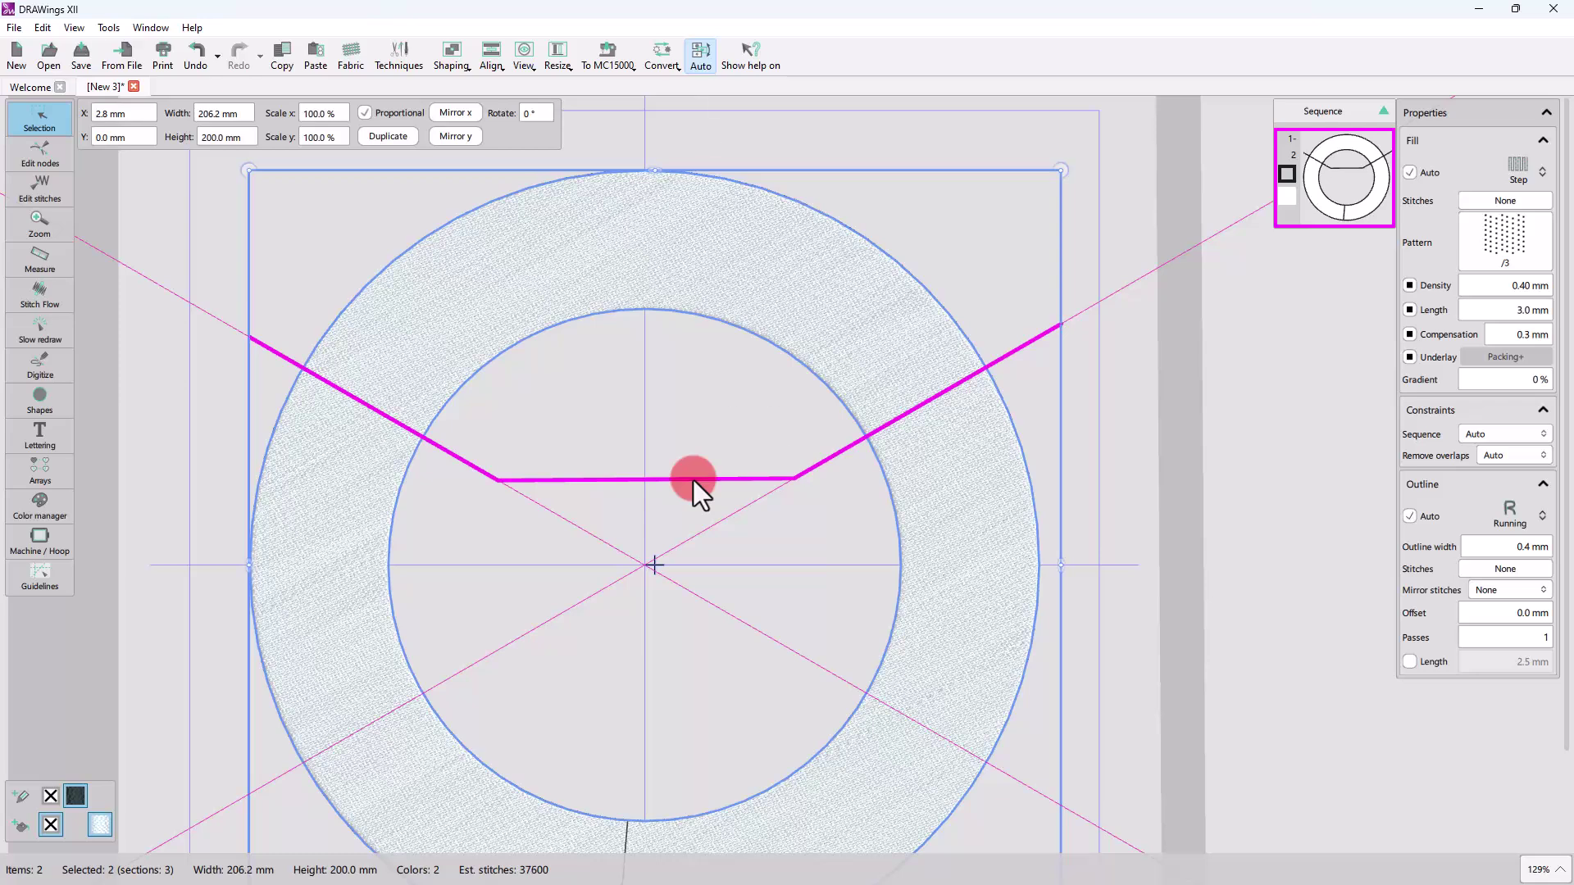
right_click(692, 479)
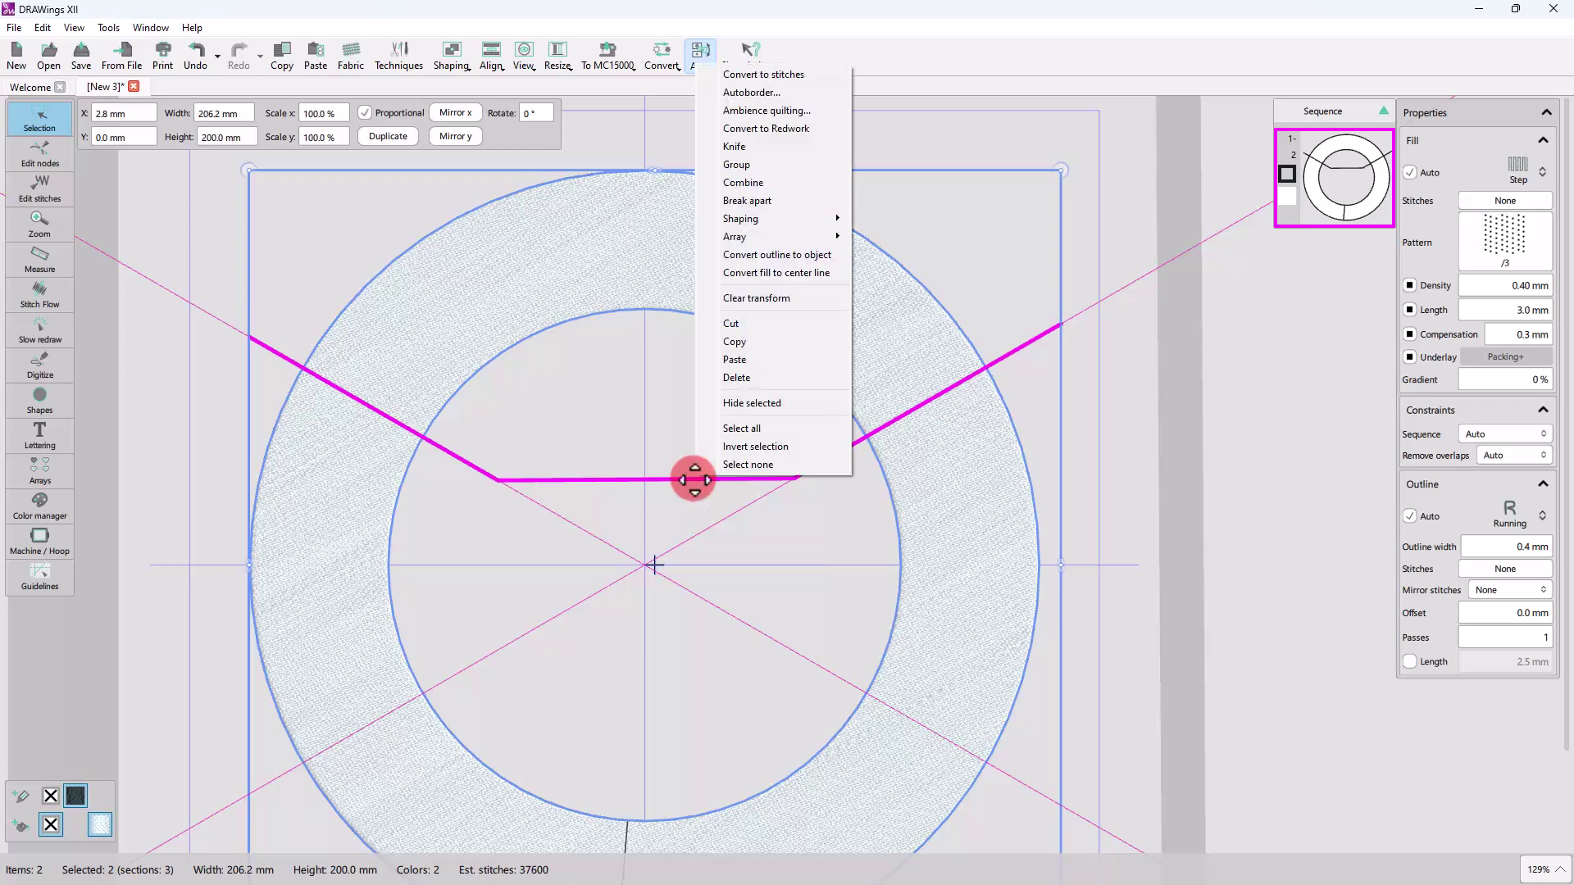
click(739, 147)
click(641, 402)
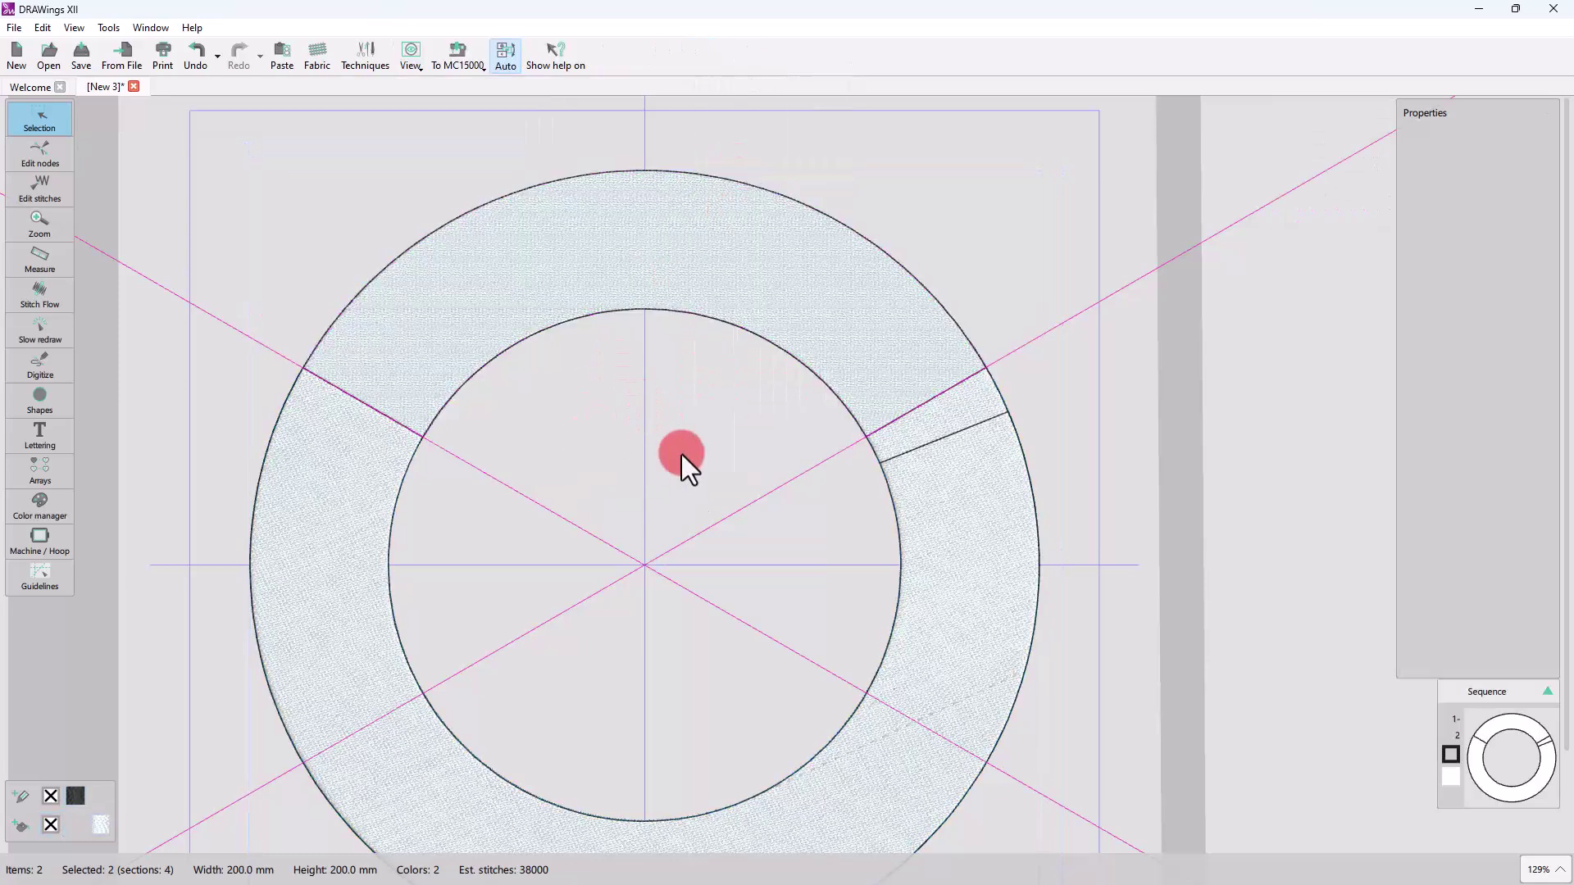
- Delete the lower 150.2 mm-high section of the ring
click(954, 538)
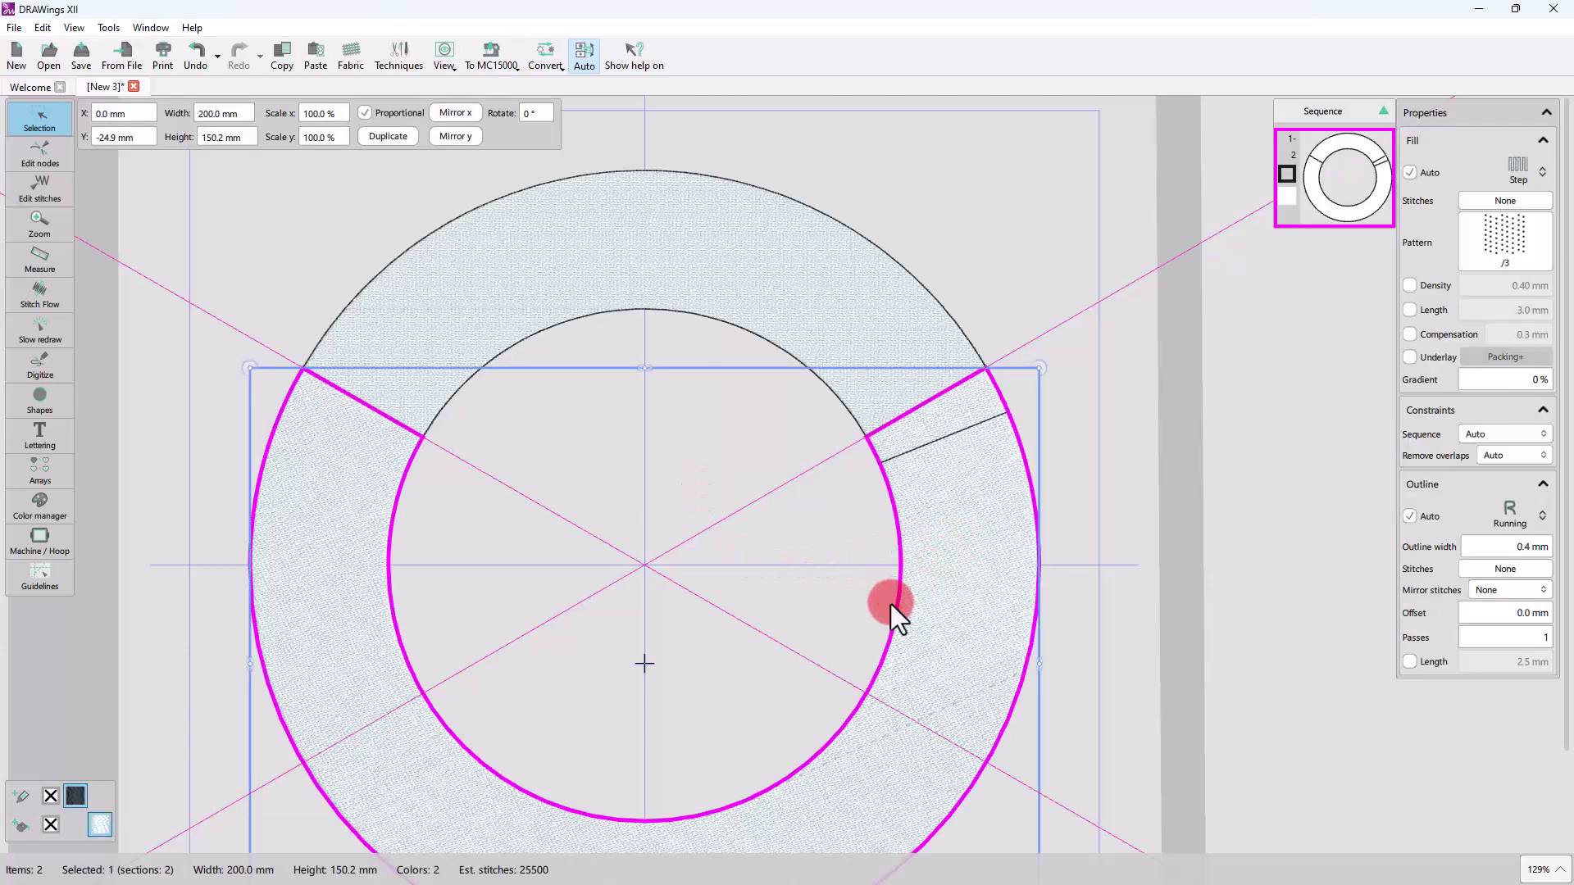
key(Delete)
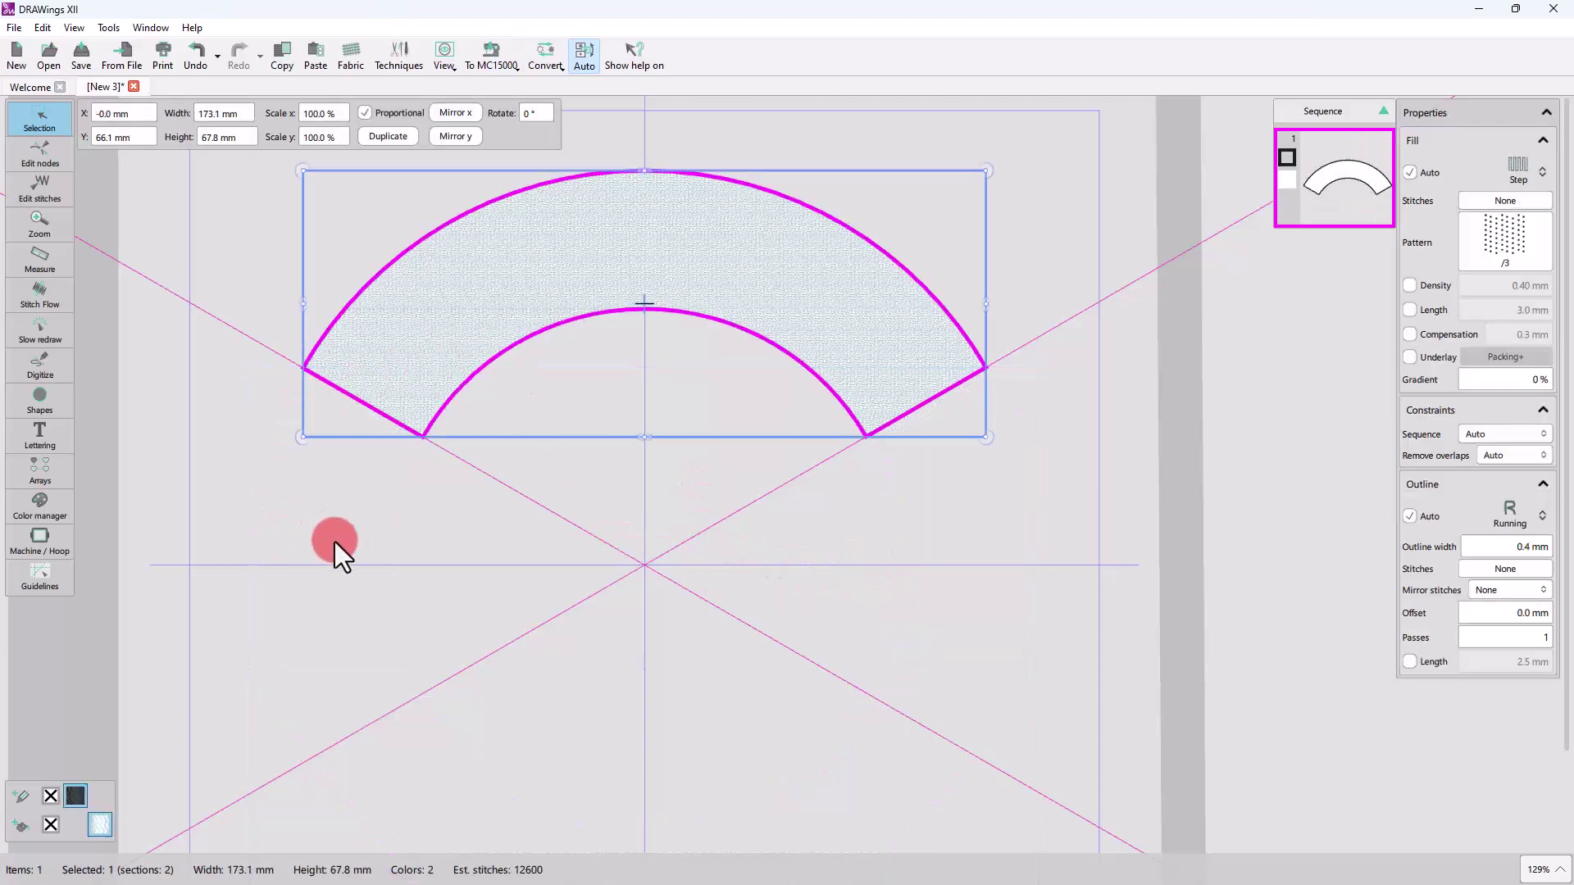
click(378, 533)
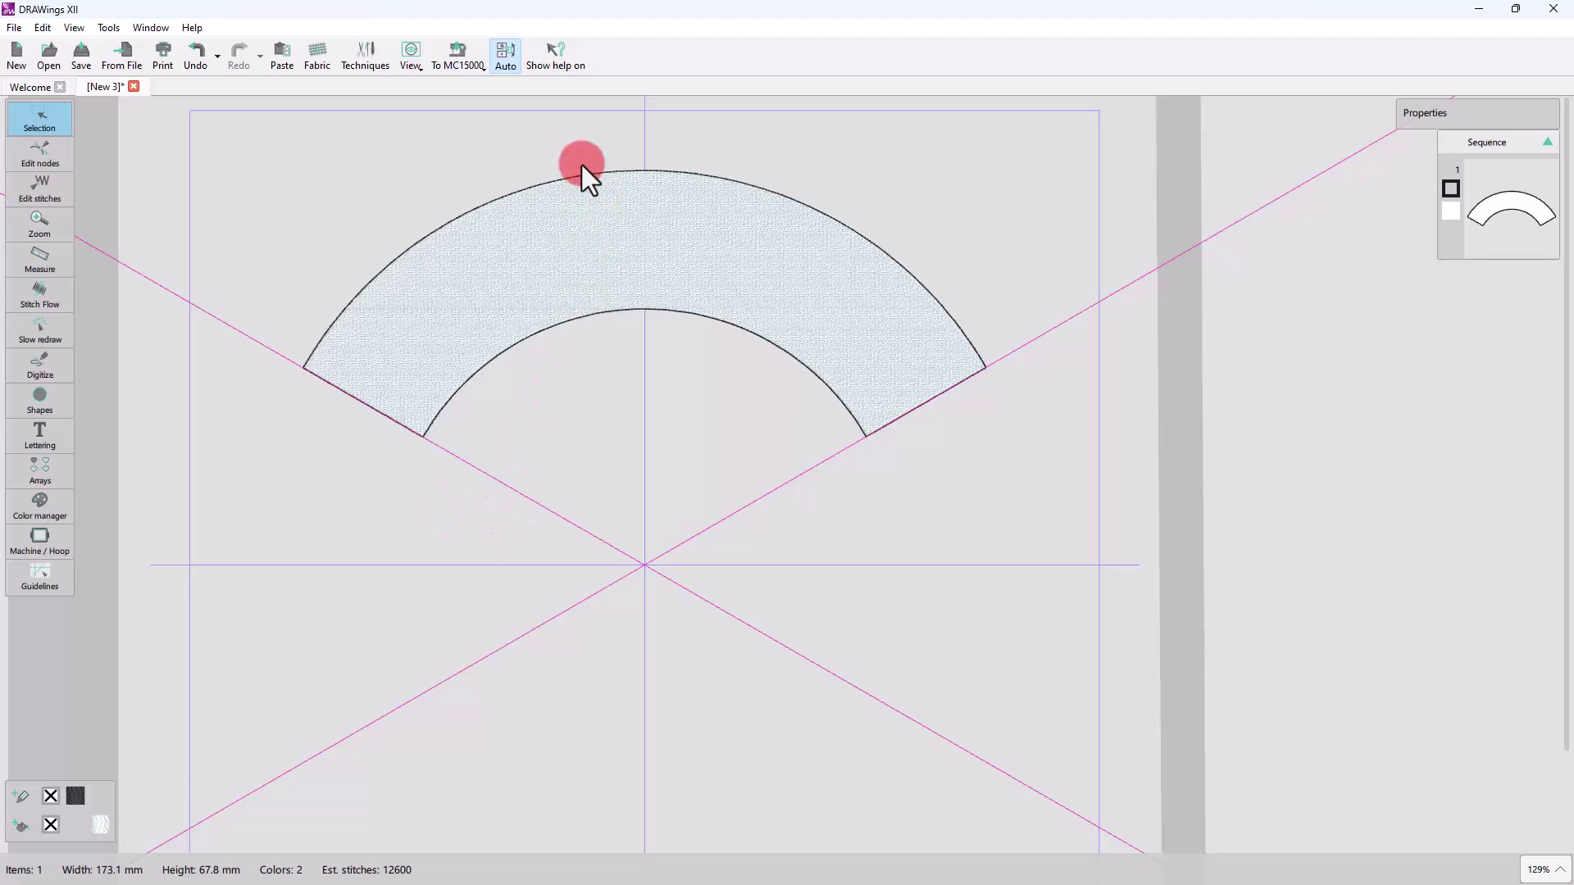
scroll(584, 304, up, 2)
- Remove the fill from the remaining top arc, leaving only its red outline
click(667, 486)
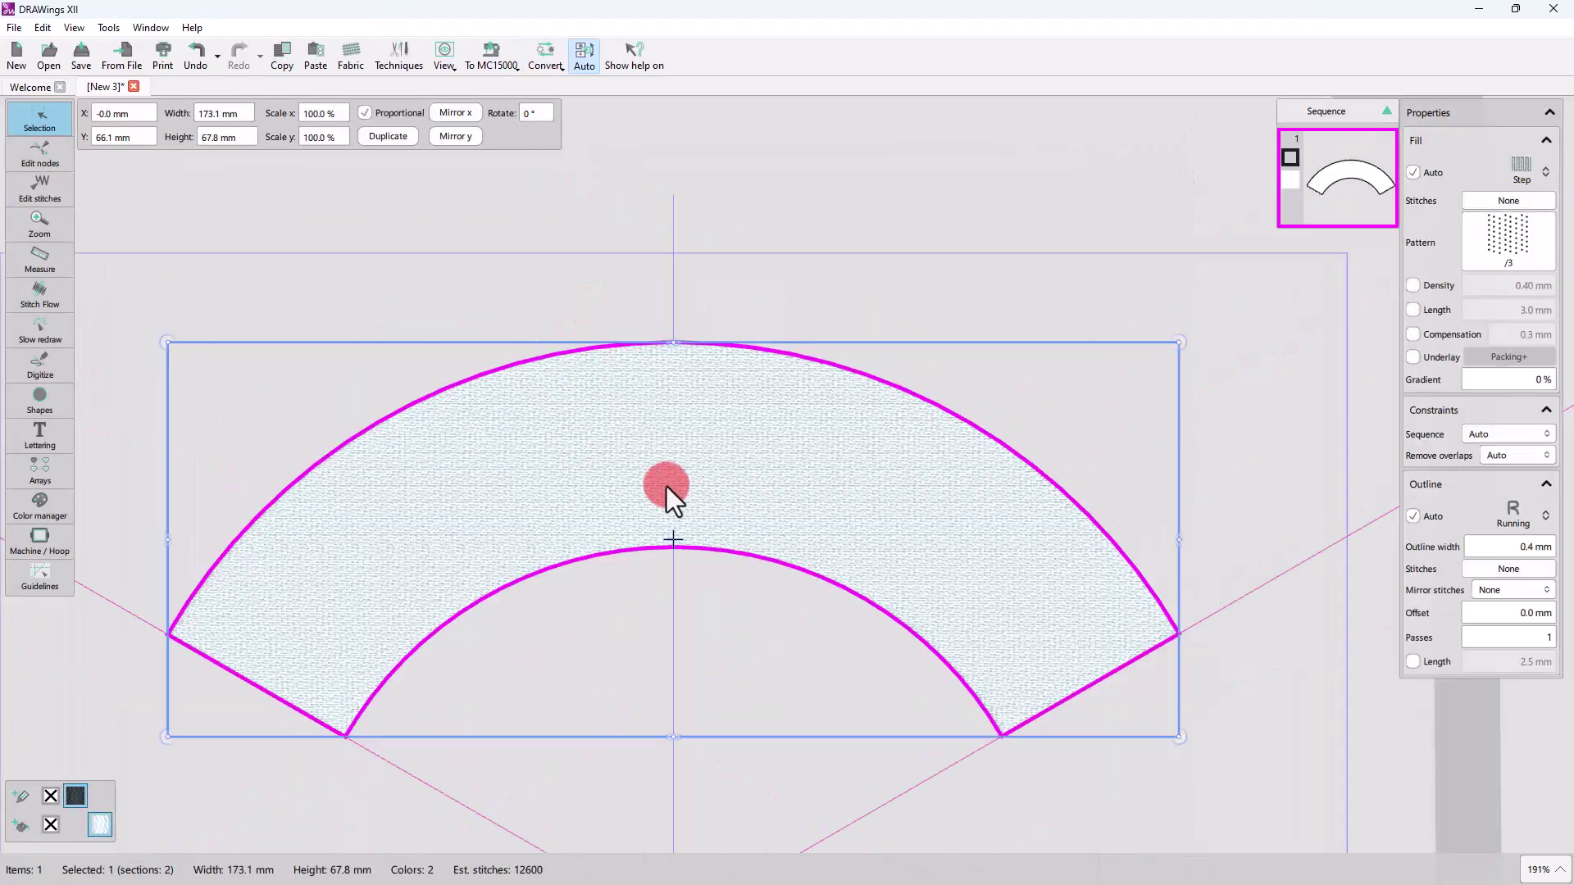
click(54, 827)
click(752, 608)
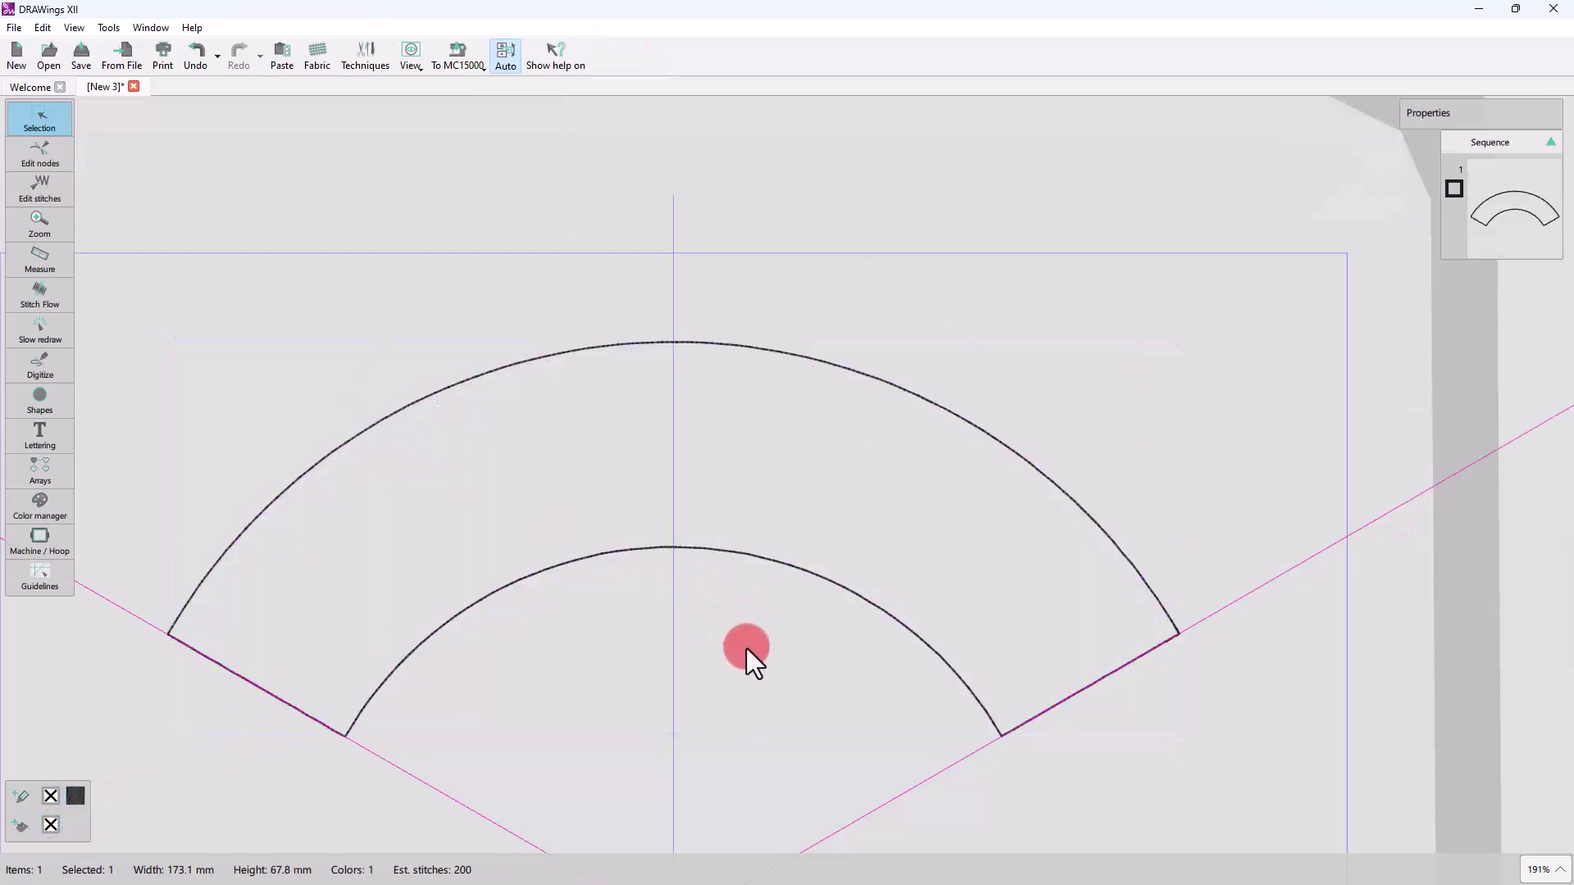
scroll(551, 525, down, 2)
scroll(579, 355, up, 1)
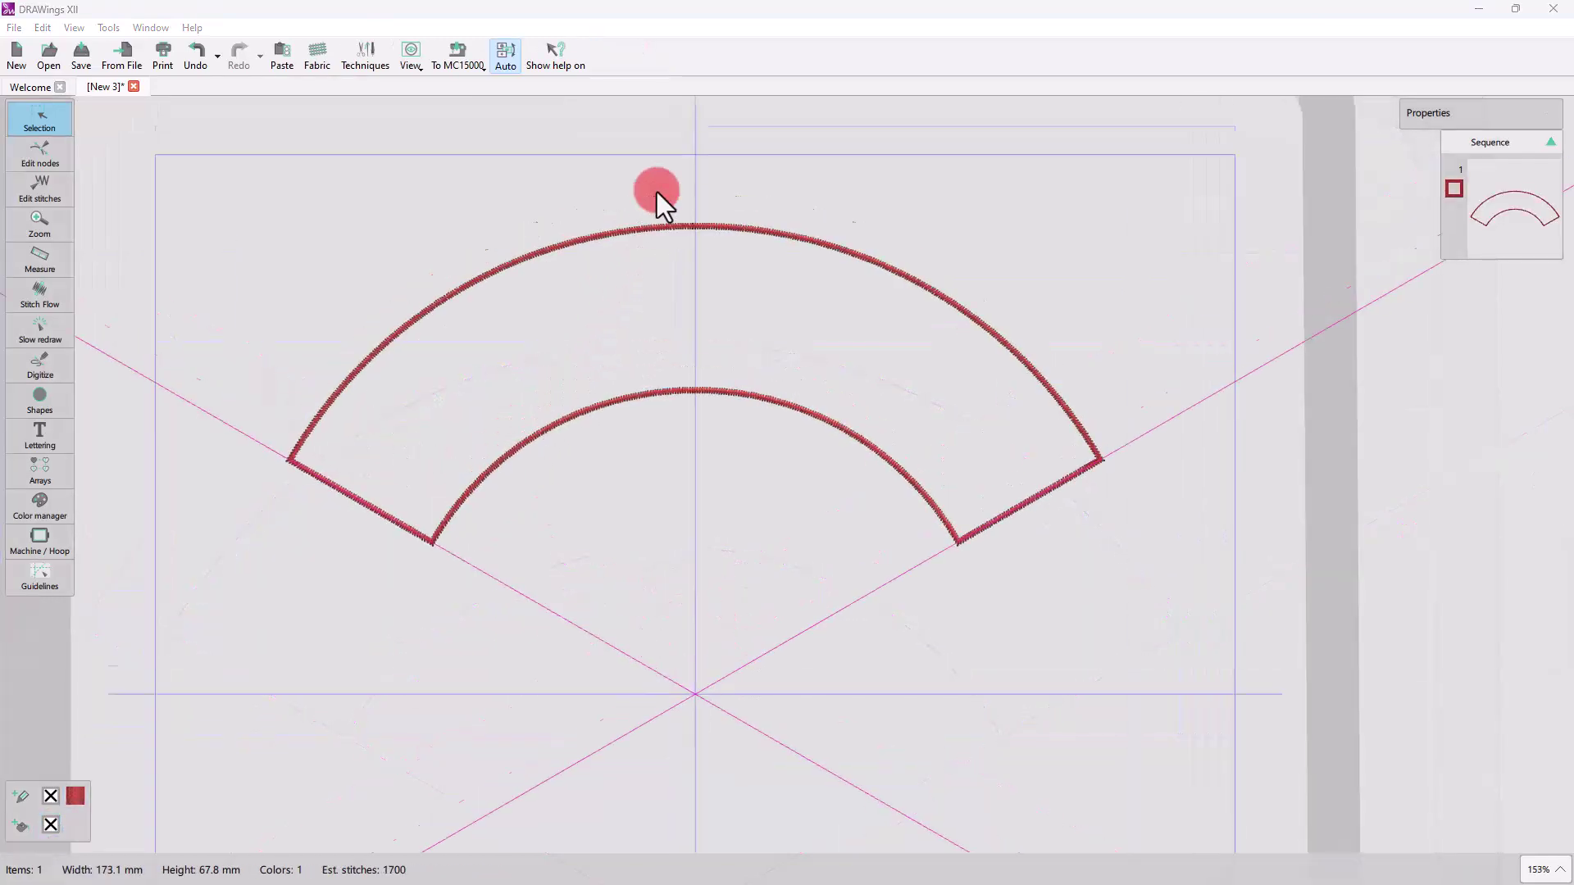
scroll(639, 262, up, 1)
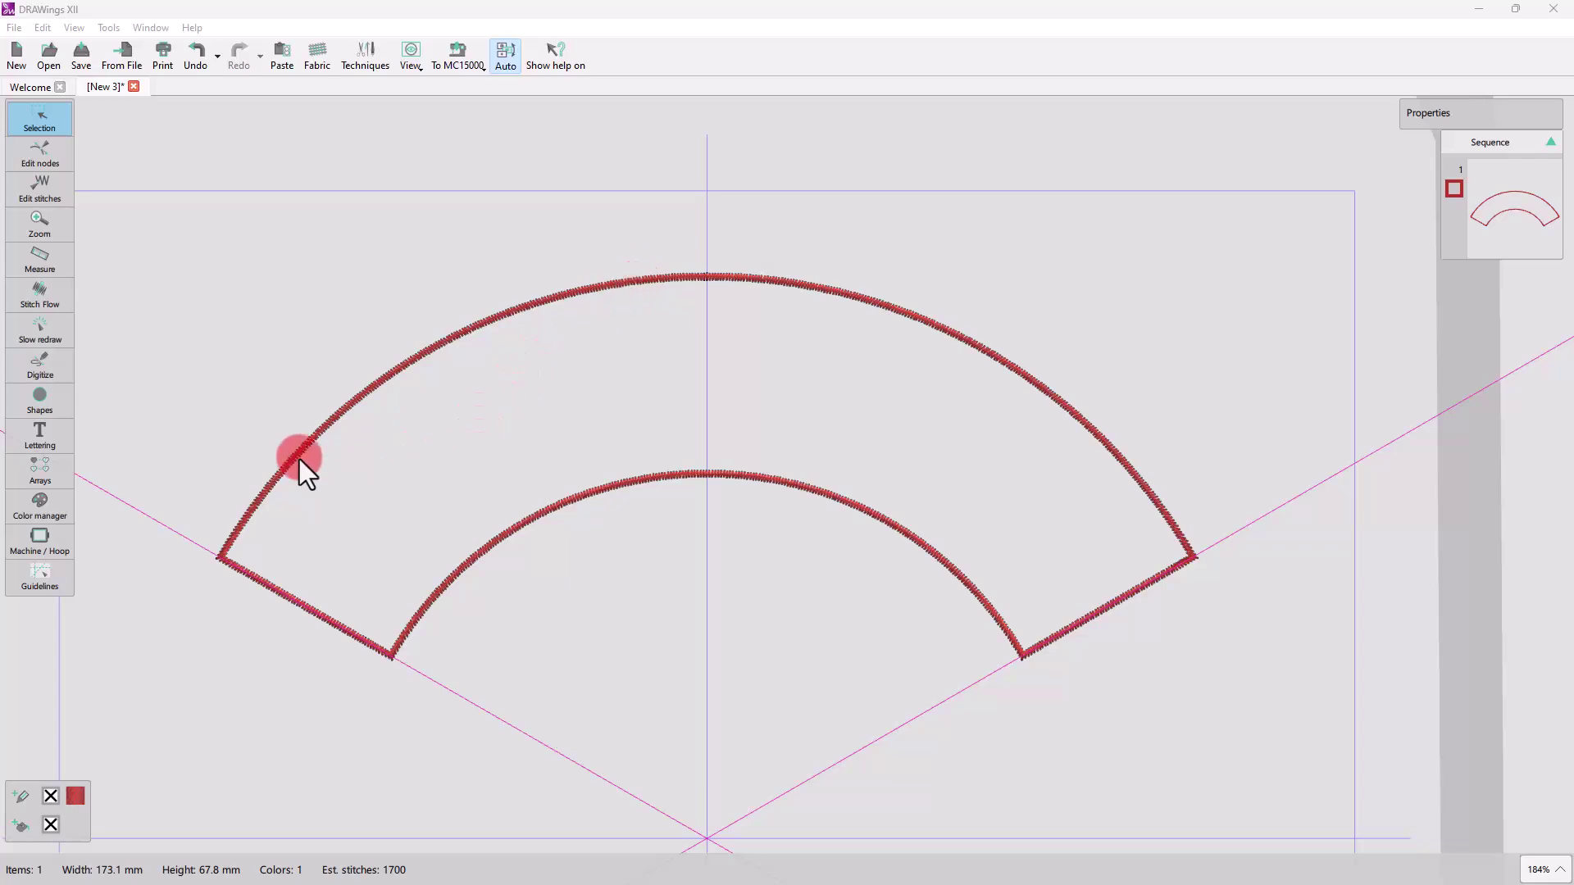
- Add the lettering OLIVIA placed On arc, dragging the arc handles to fit the inner curve
click(41, 443)
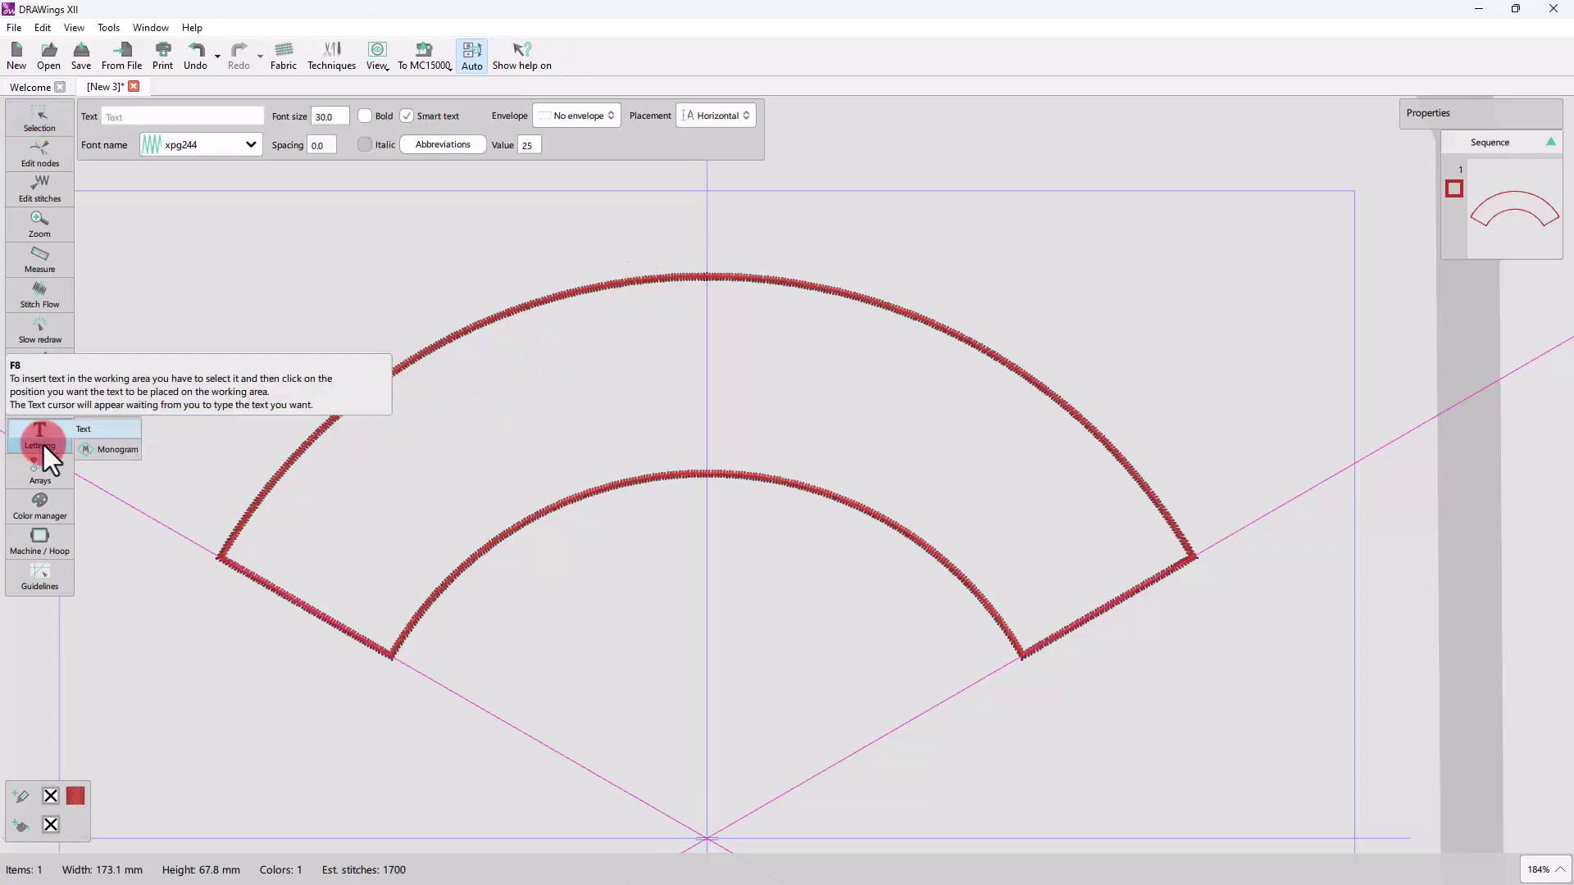
click(135, 116)
text(OLI)
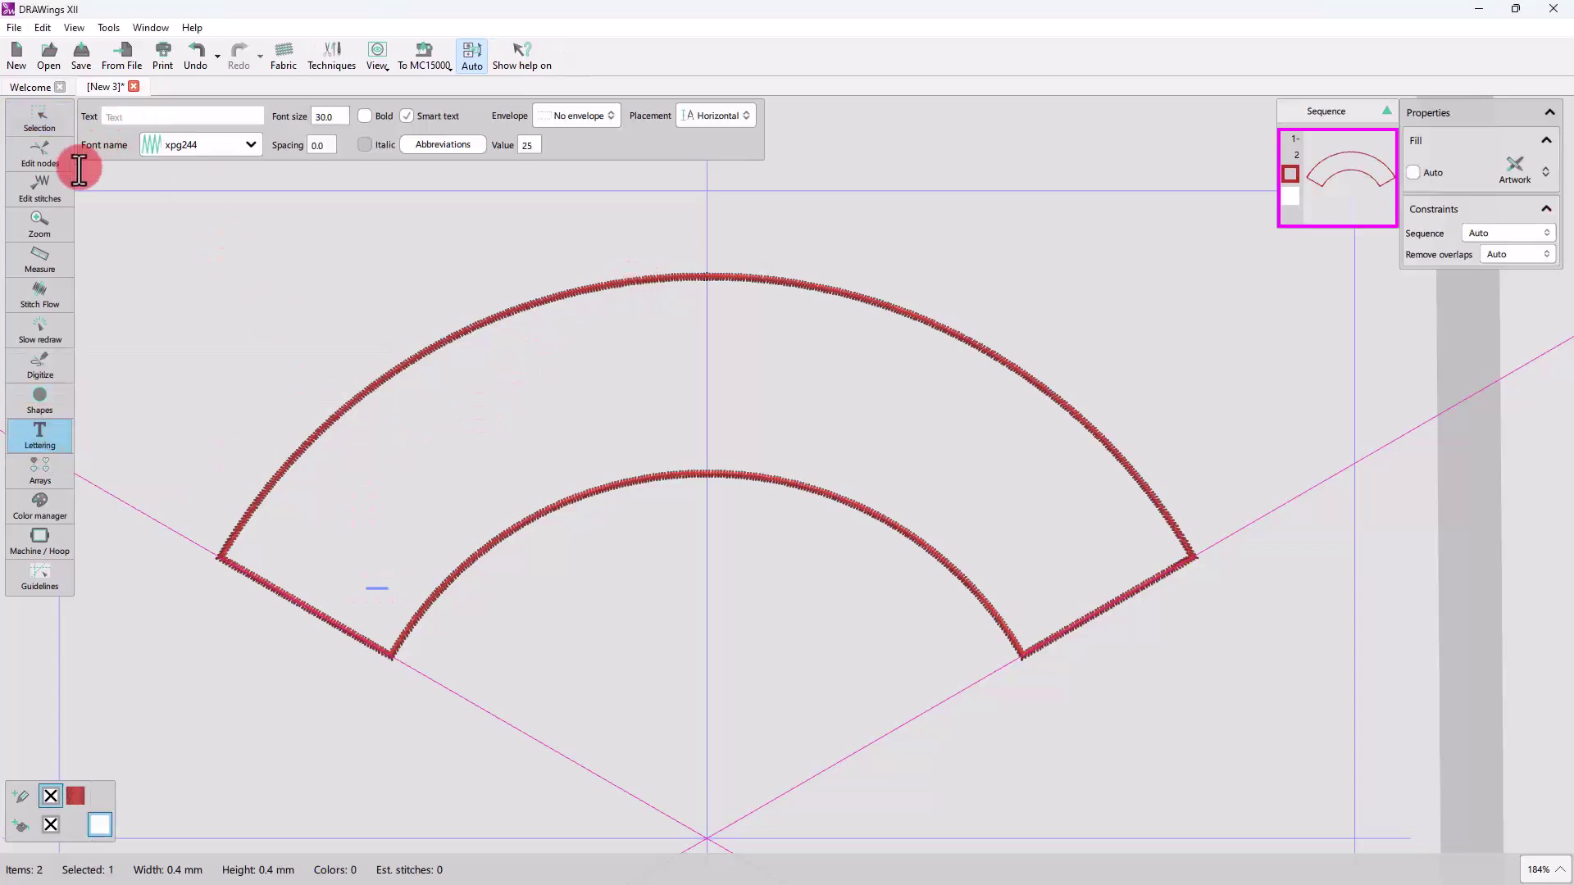
text(VIA)
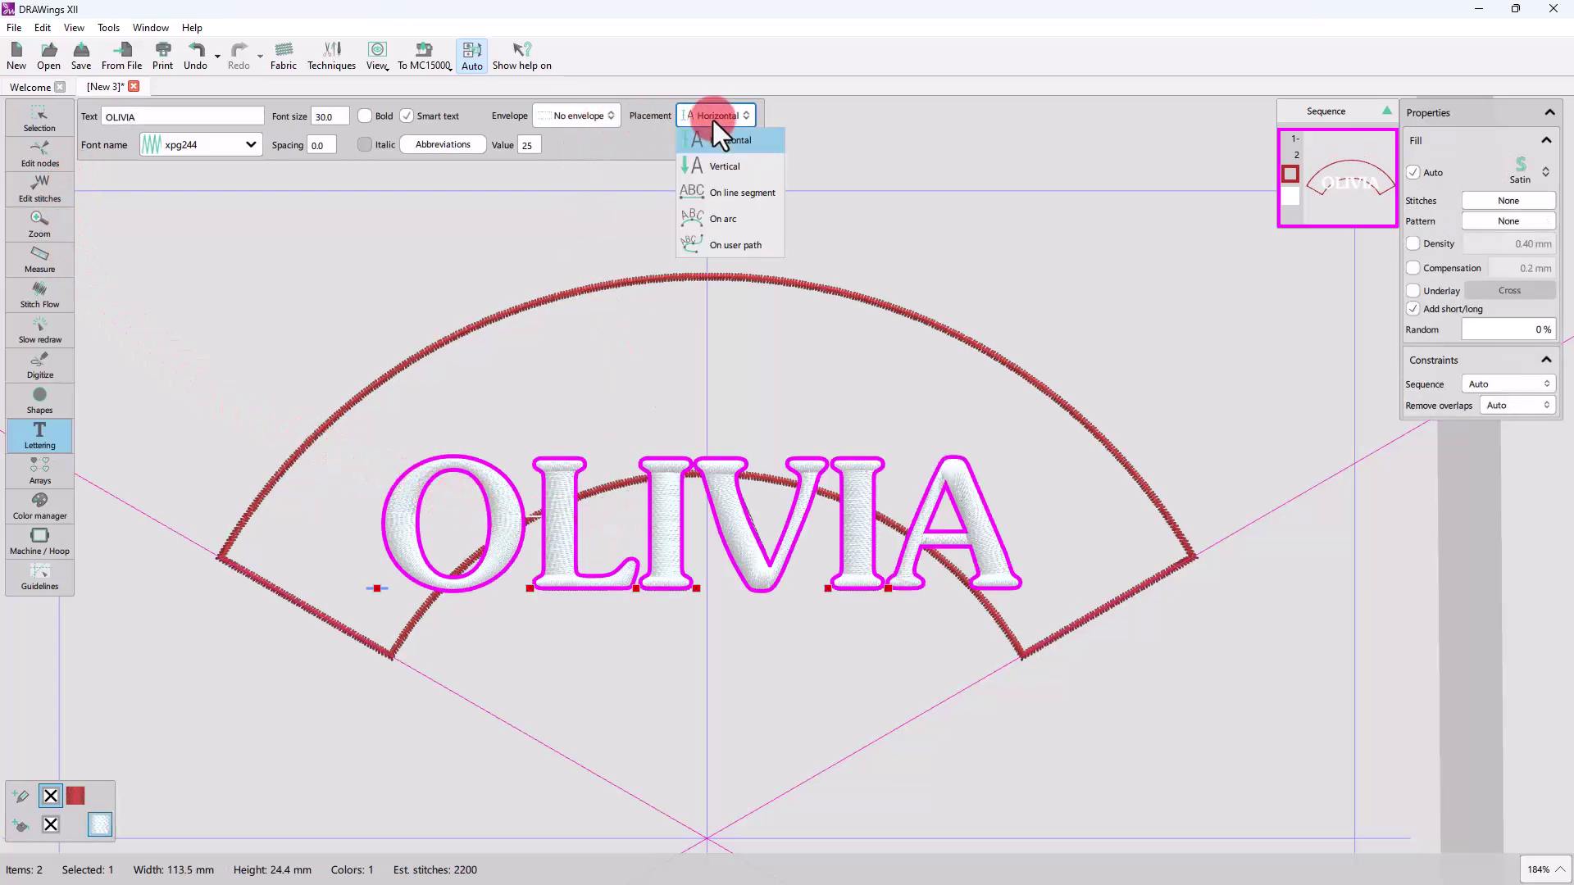
click(723, 218)
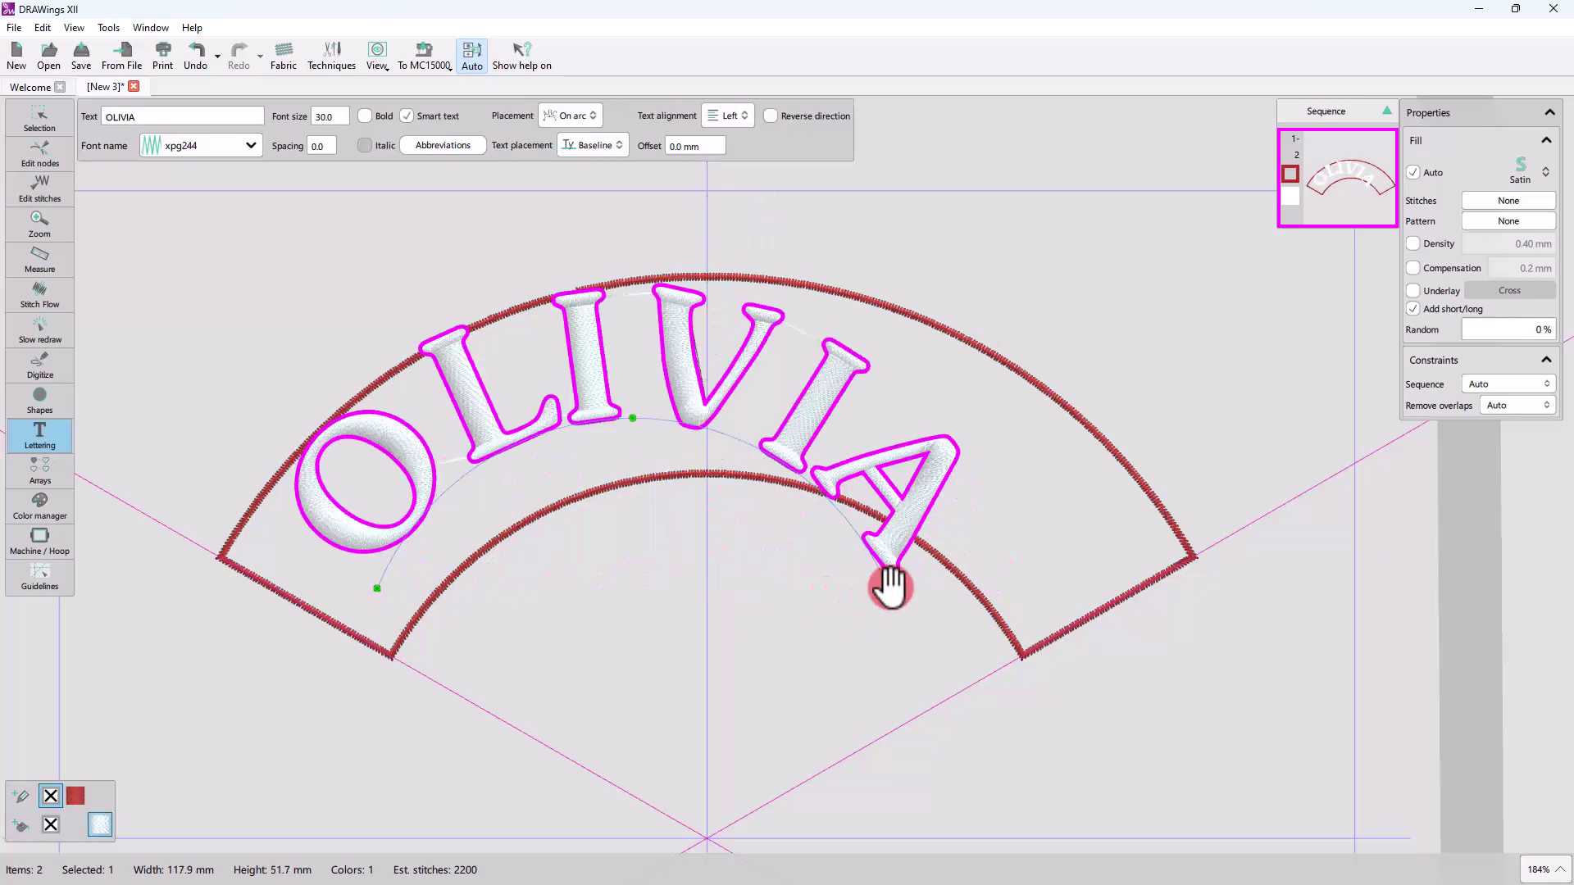
drag(888, 588, 1026, 647)
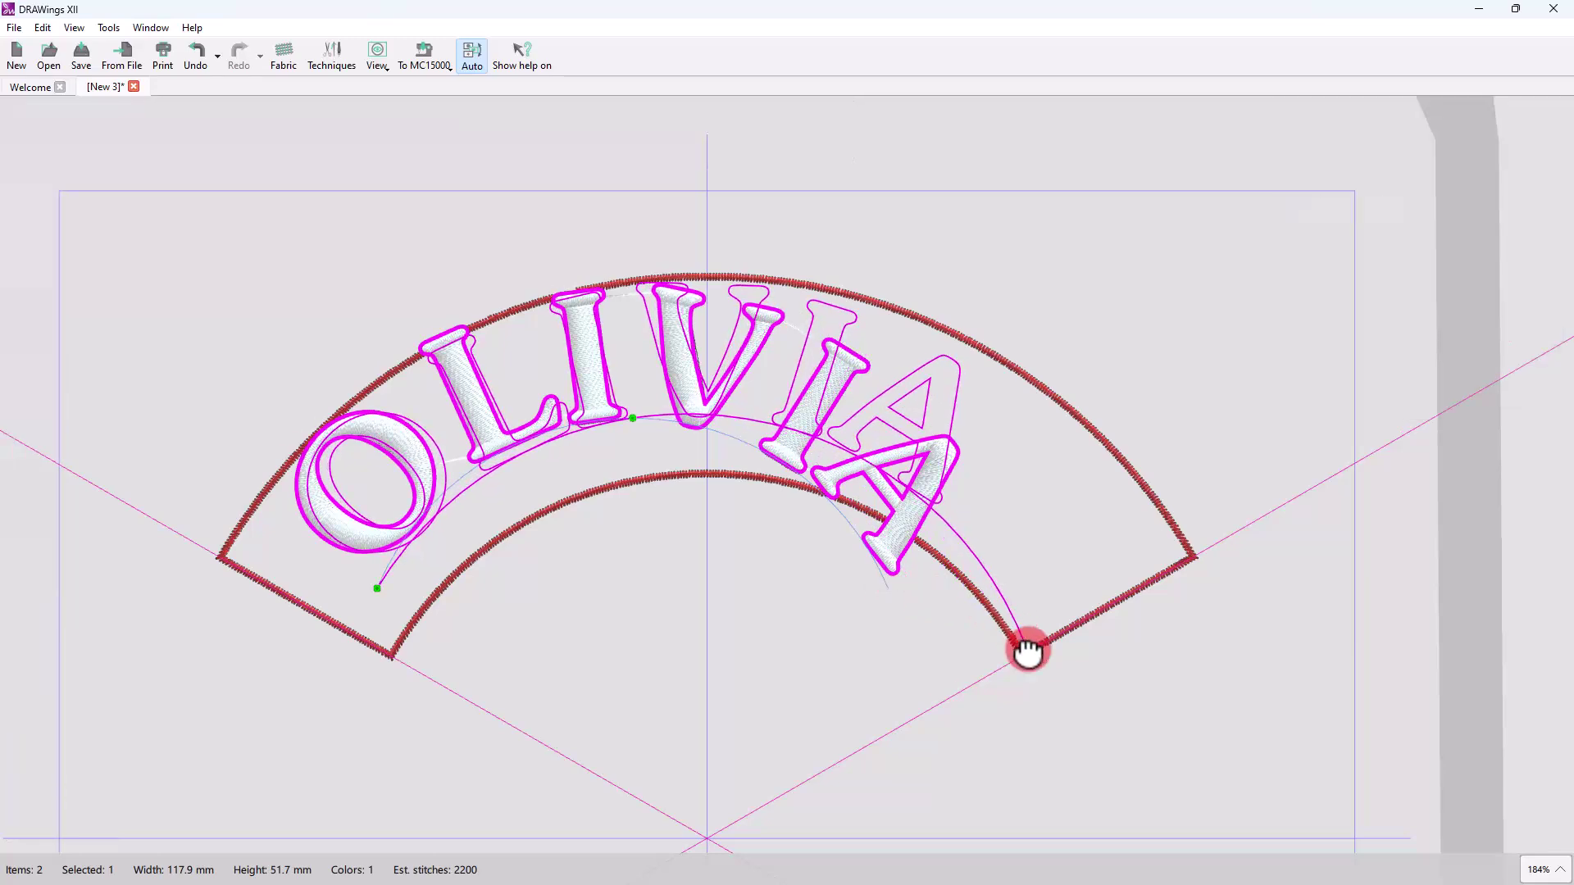
drag(377, 596, 387, 651)
drag(631, 414, 706, 464)
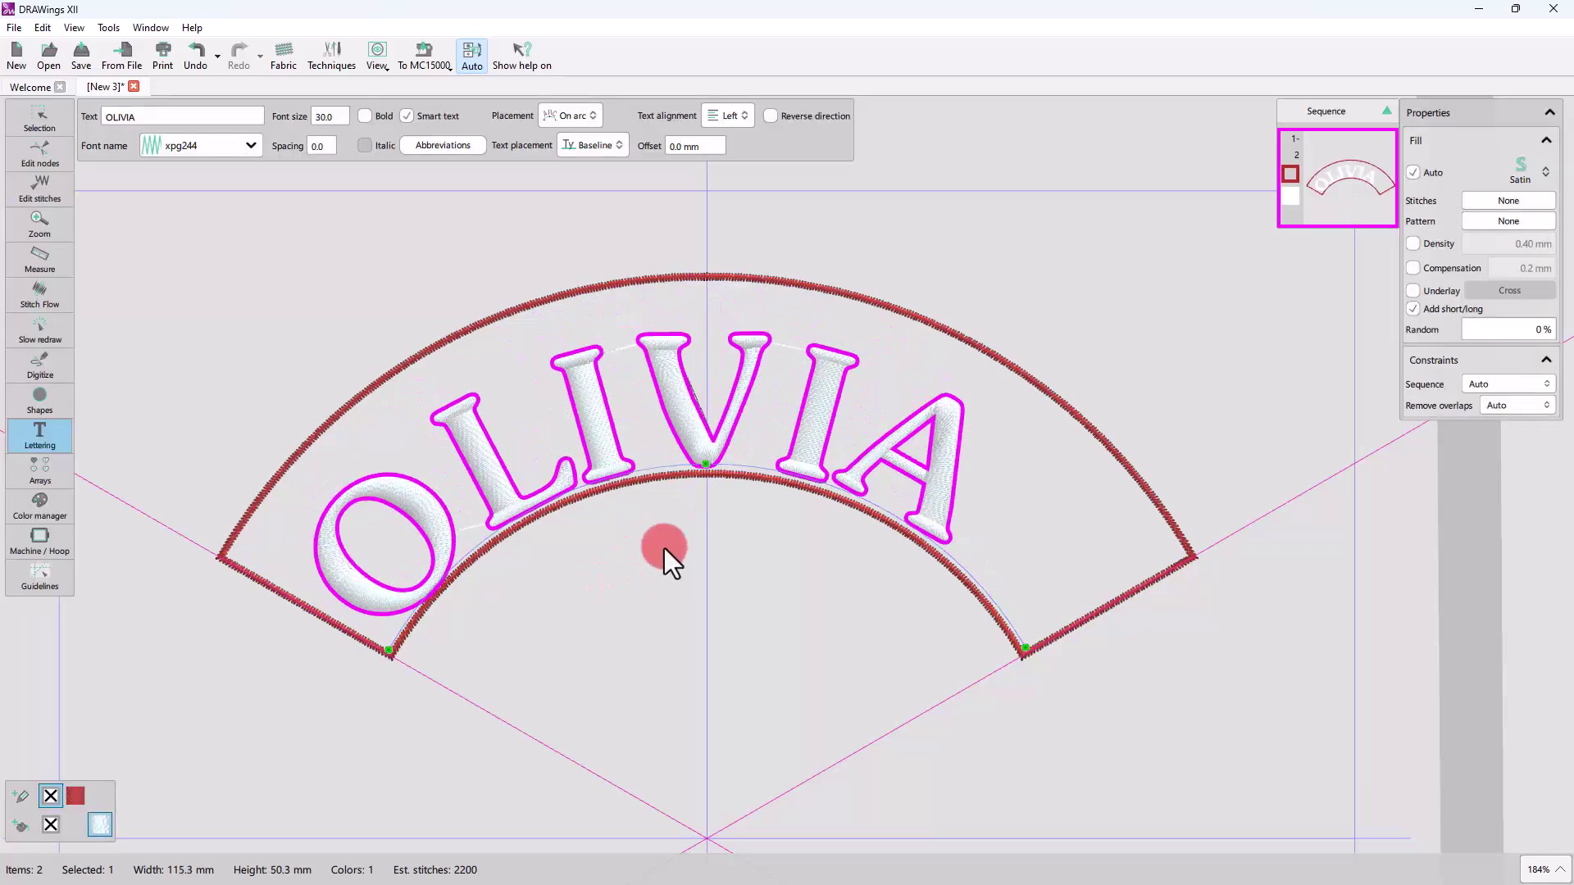
- Center-align OLIVIA on its arc and re-curve the arc to span the patch's inner corners
click(726, 116)
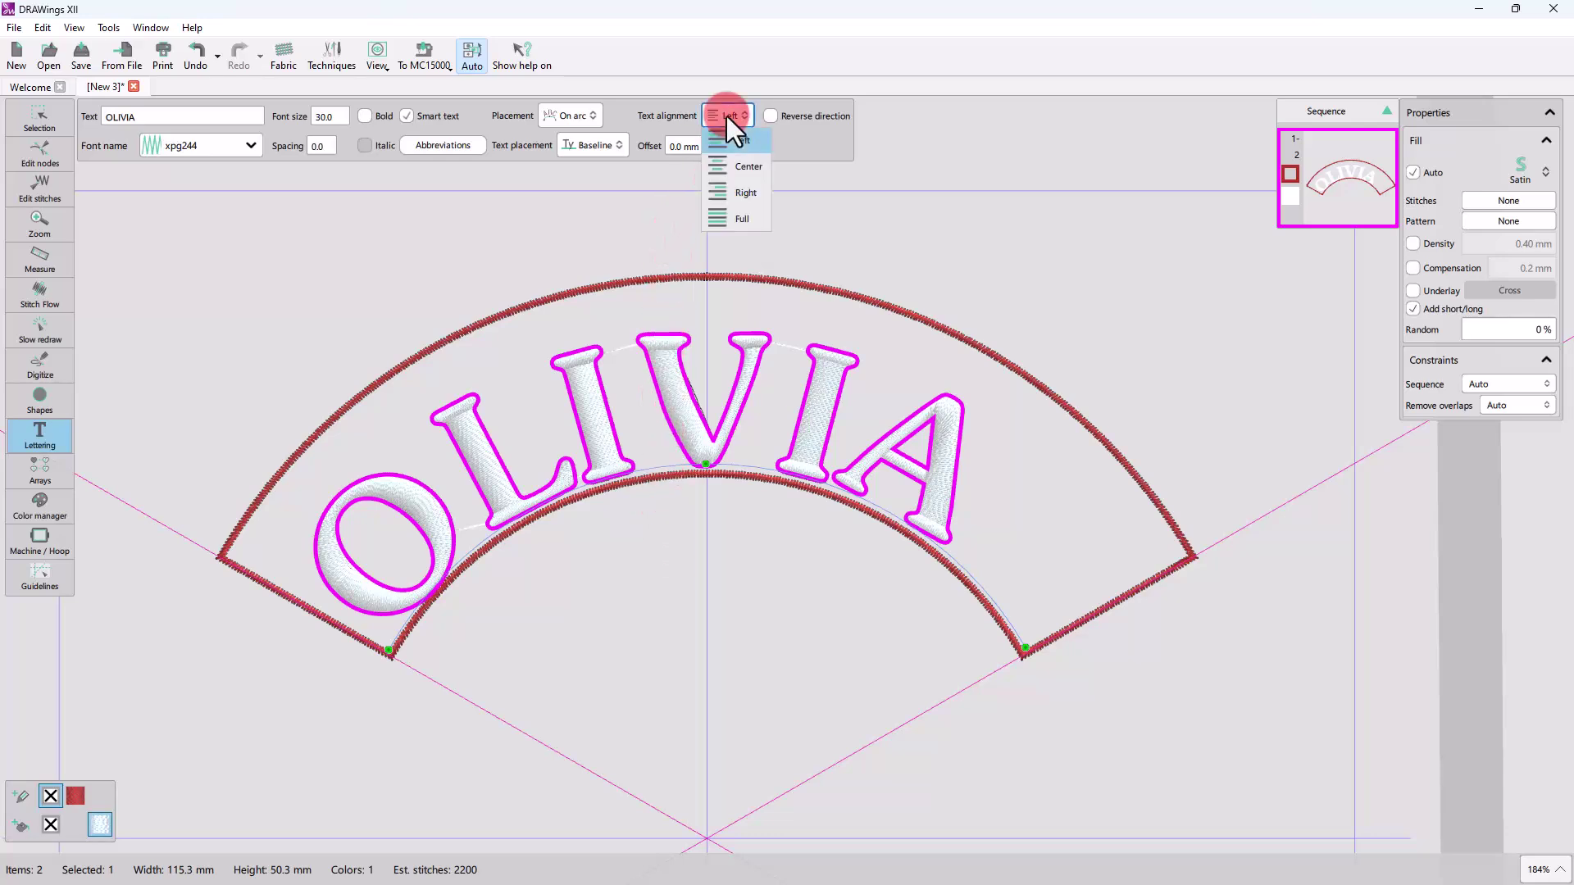
click(737, 166)
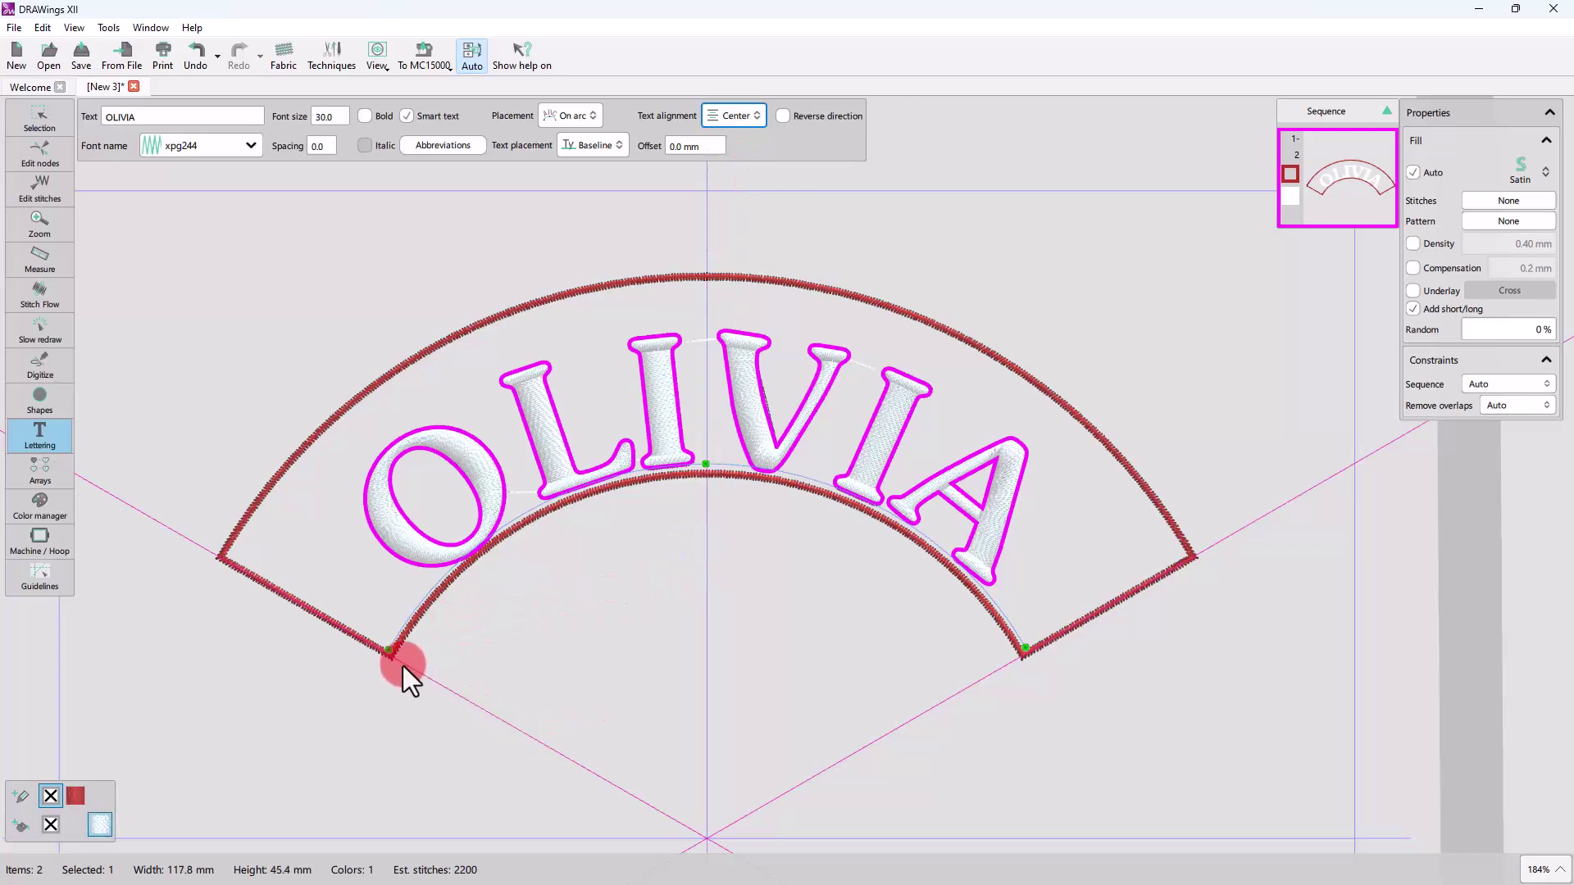
drag(387, 652, 348, 631)
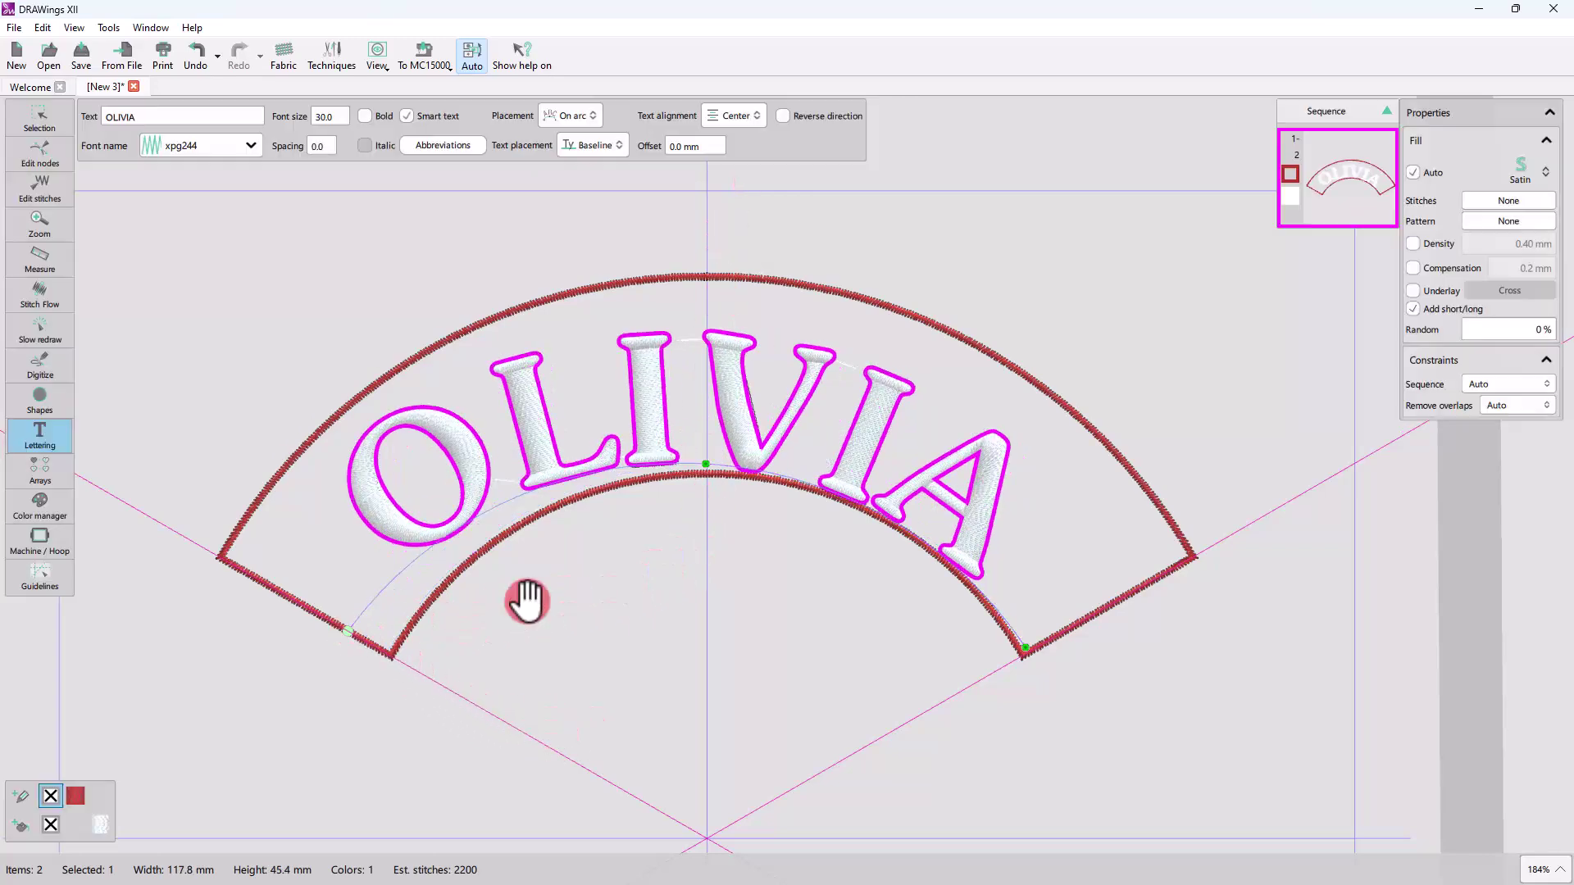
drag(703, 460, 708, 428)
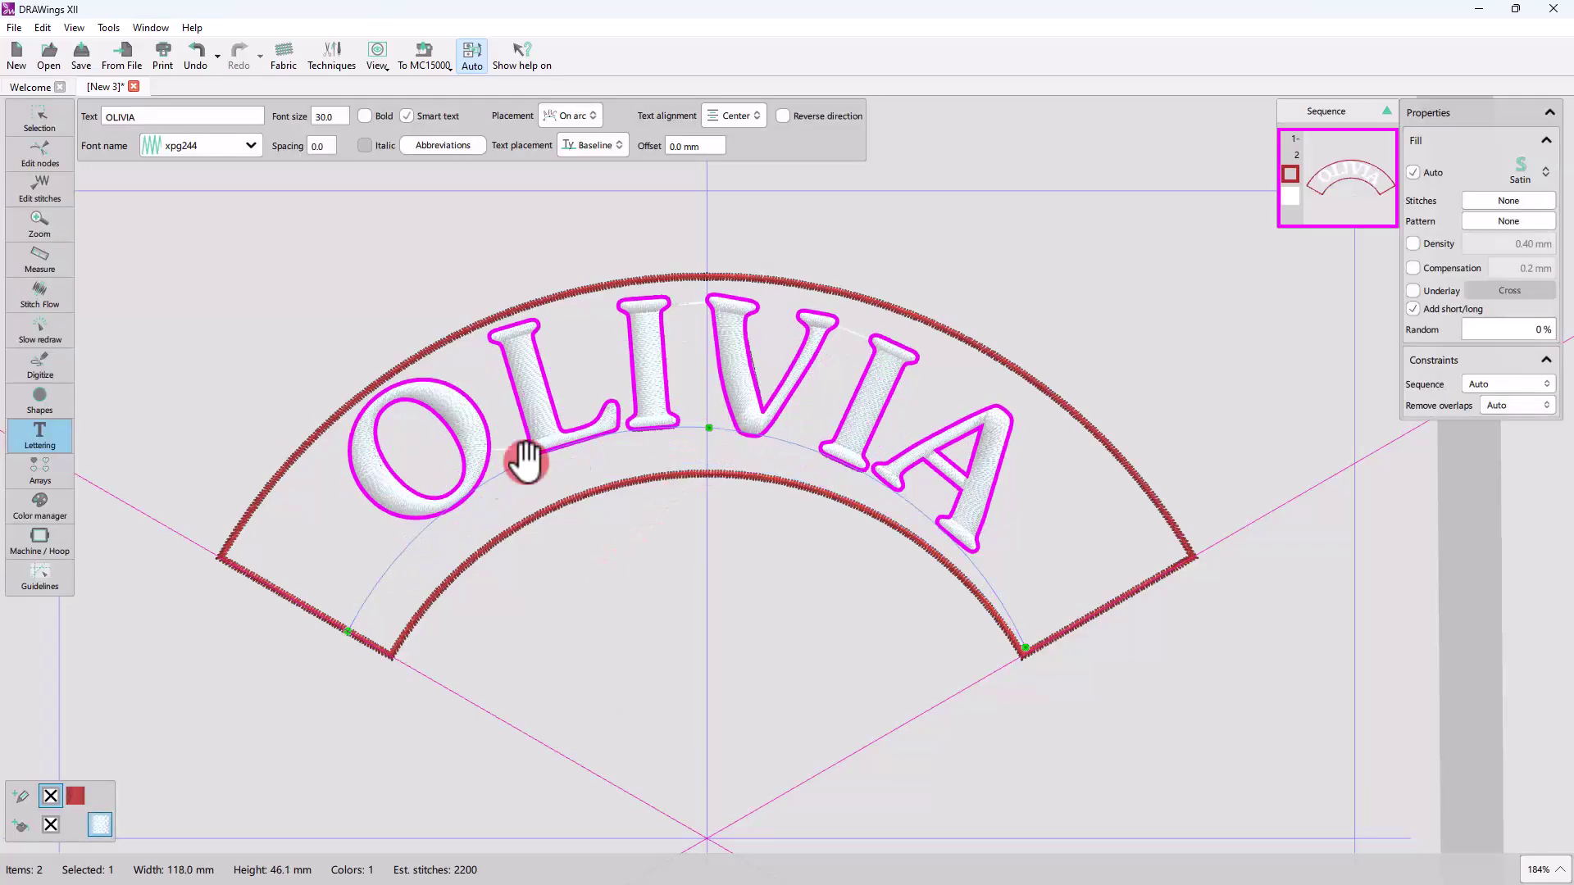
drag(365, 632, 369, 643)
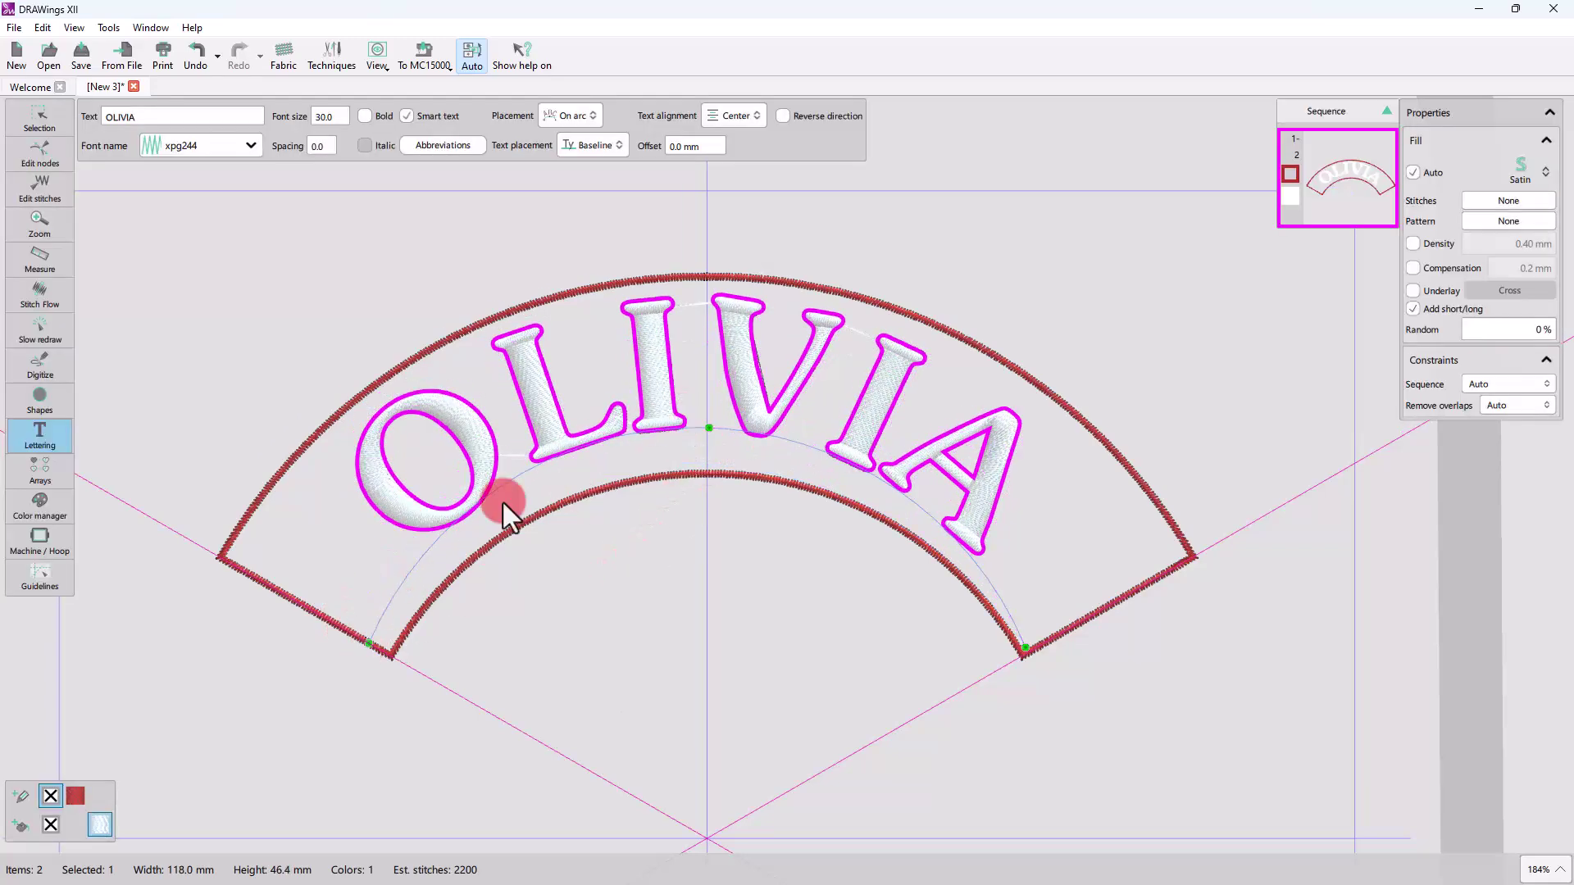
drag(709, 427, 706, 444)
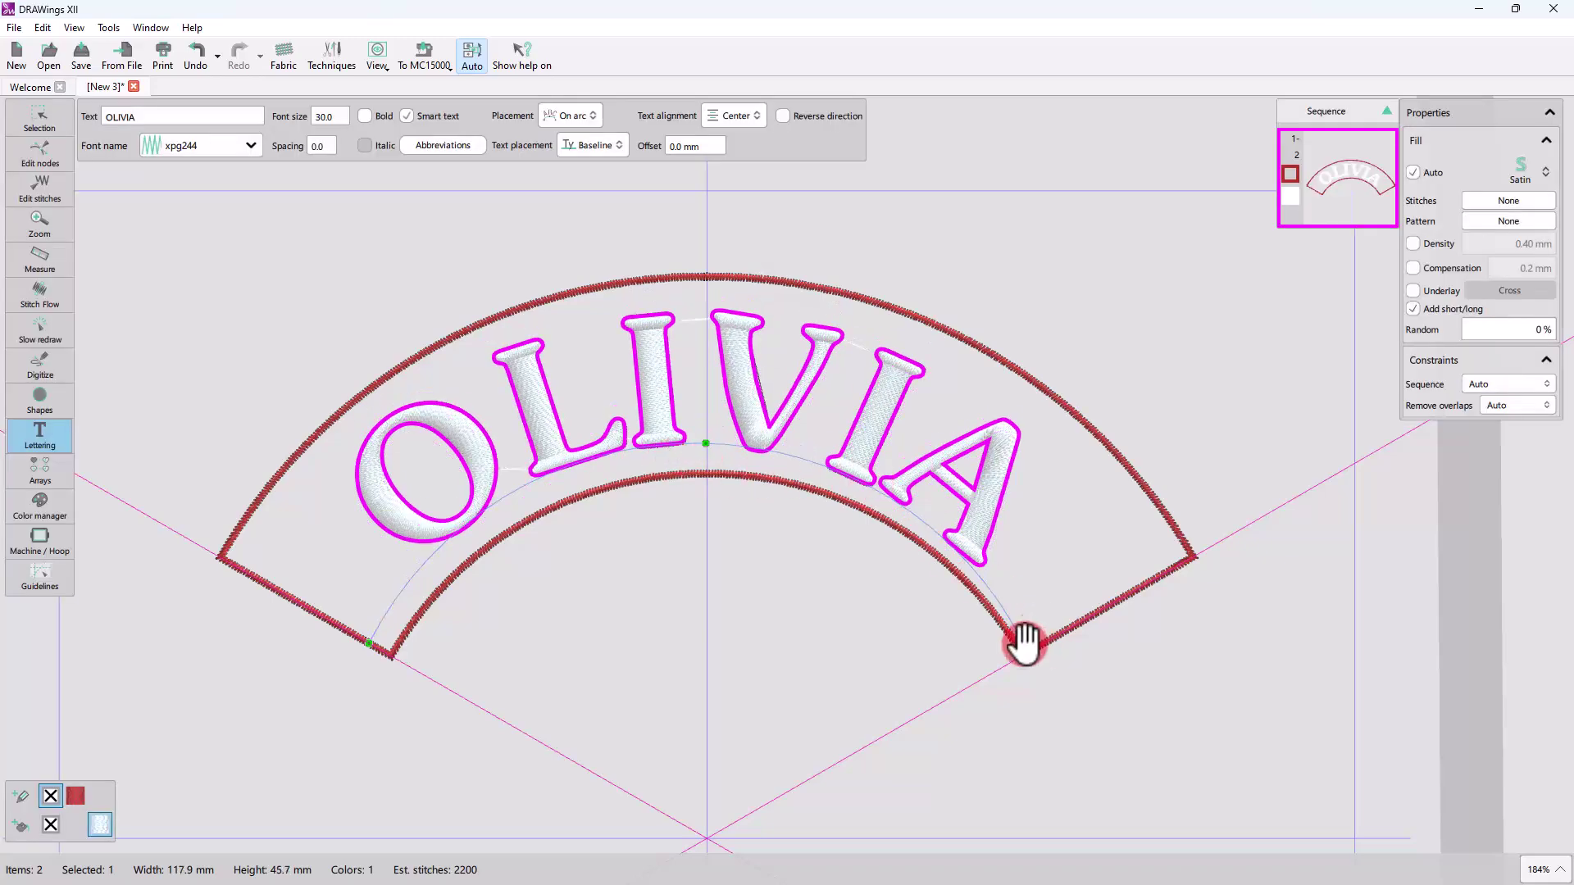
drag(1024, 644, 1051, 635)
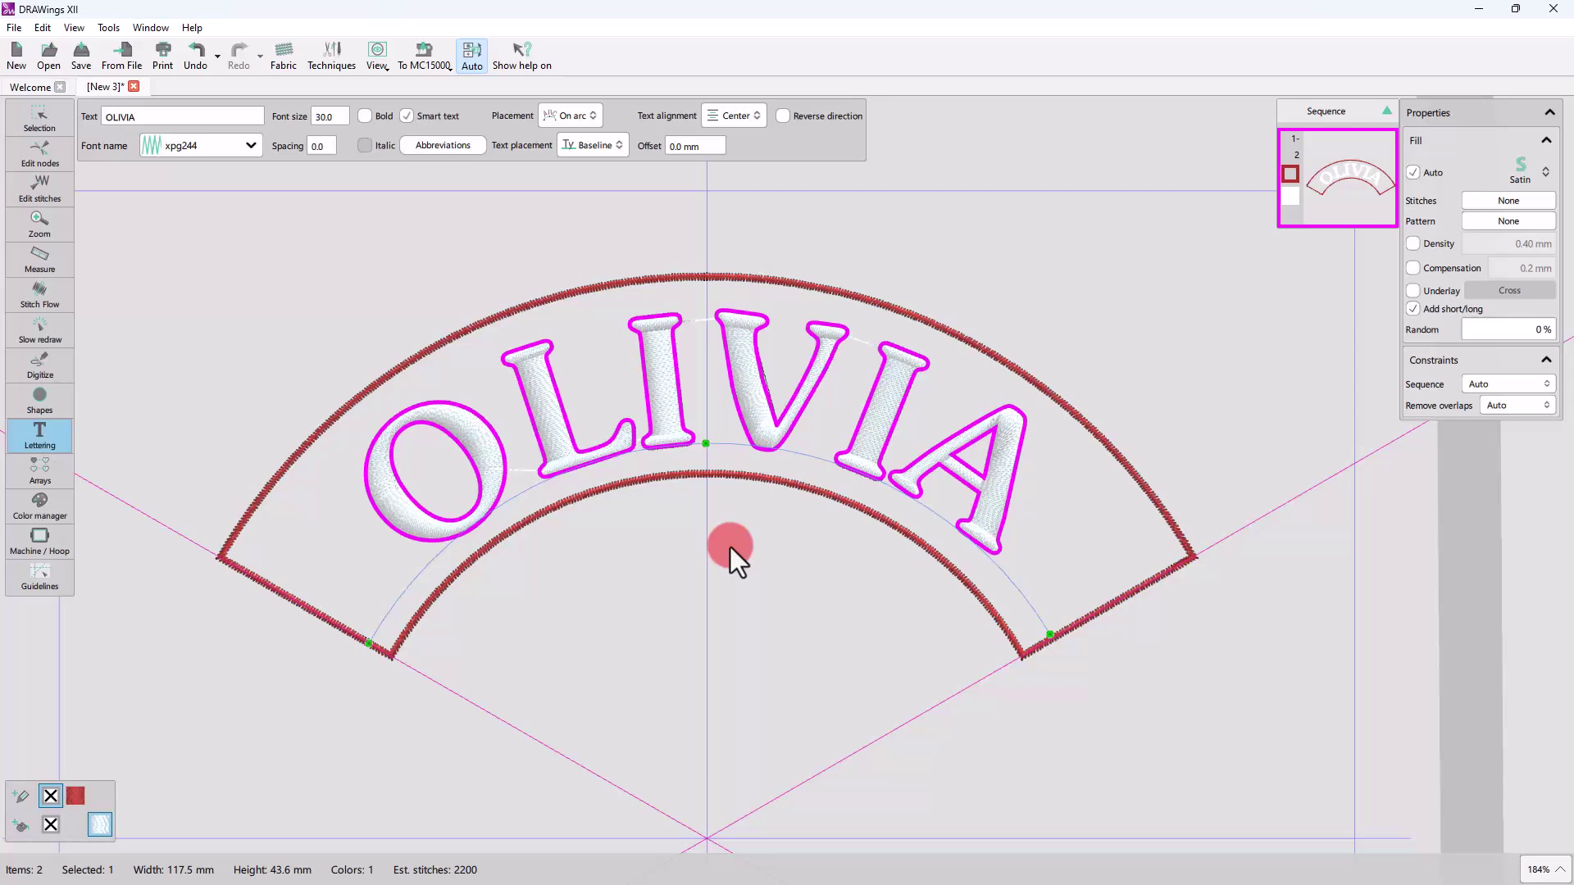
- Try the xpg245 and xpg242 fonts, then return OLIVIA to xpg244
click(200, 148)
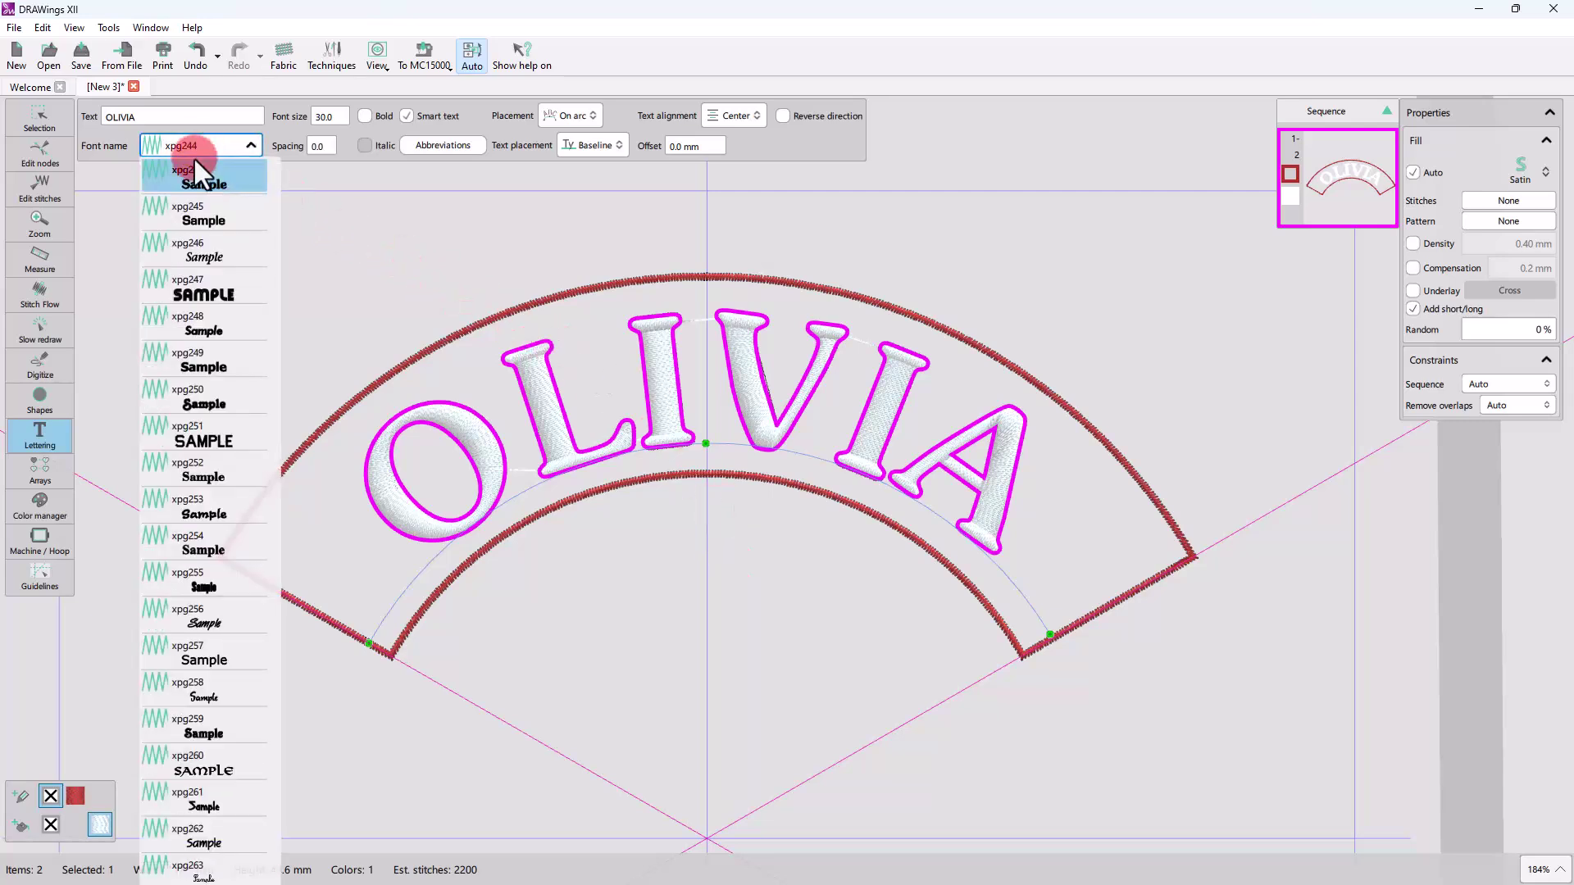
click(200, 208)
click(202, 148)
scroll(202, 205, up, 1)
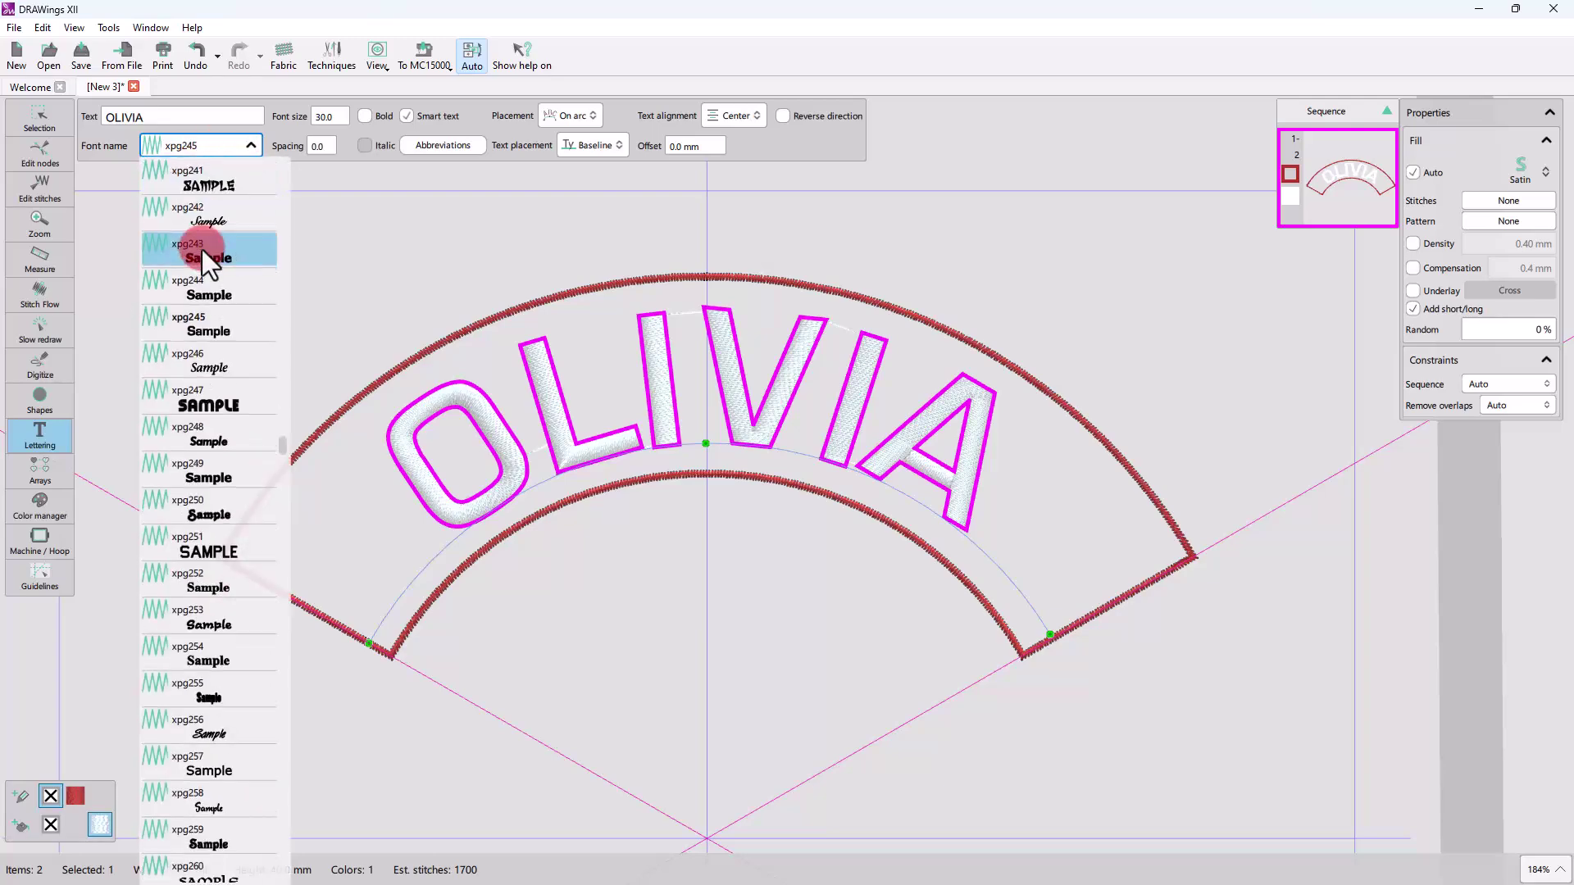
click(191, 197)
click(194, 156)
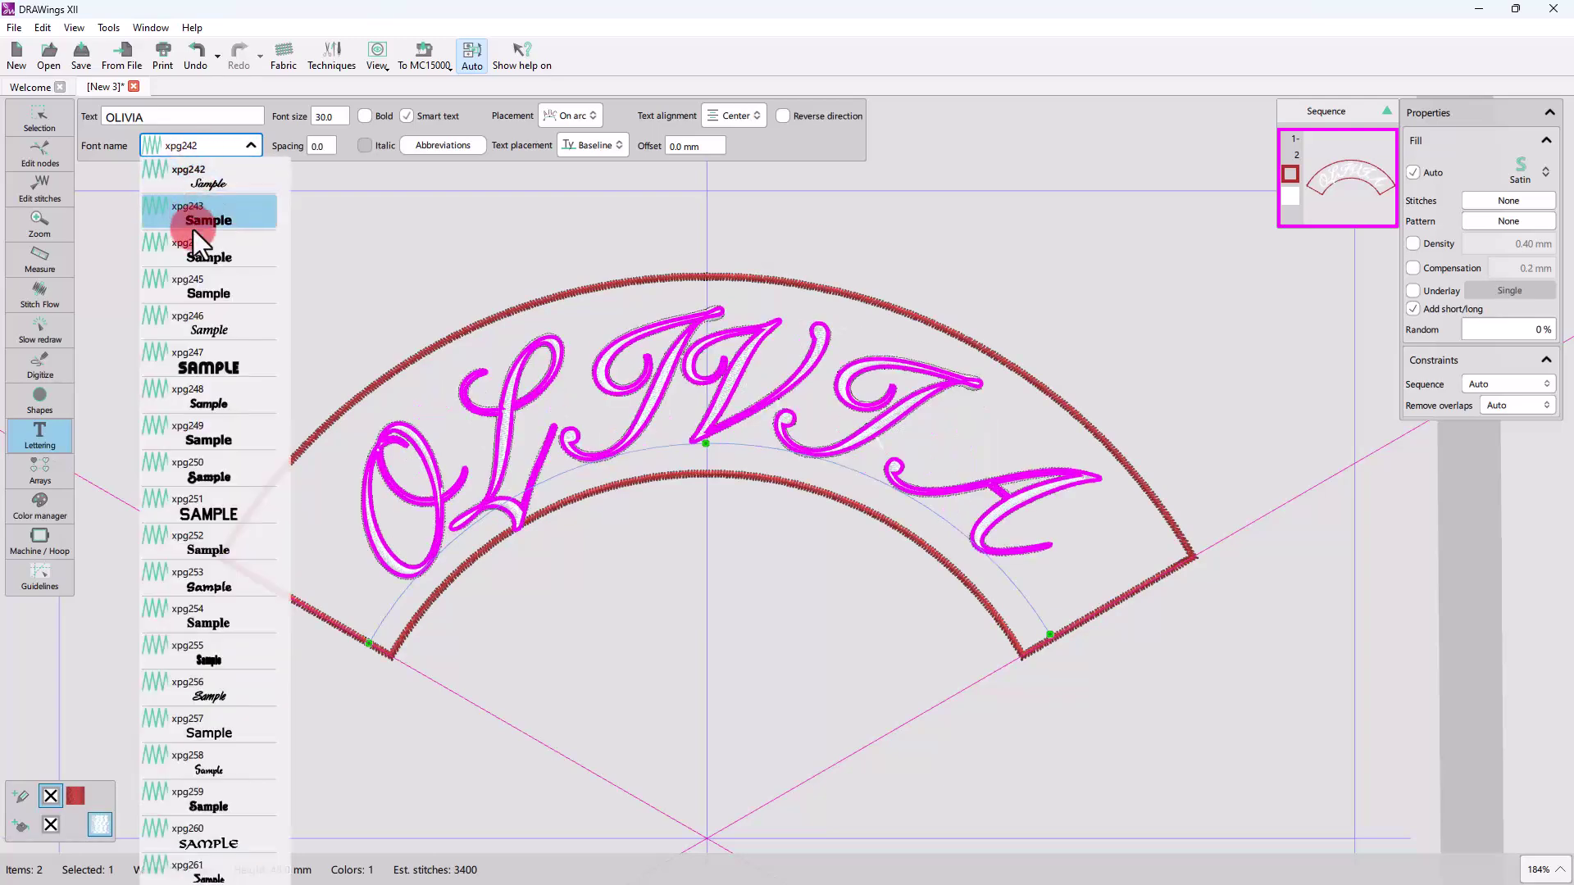
click(199, 261)
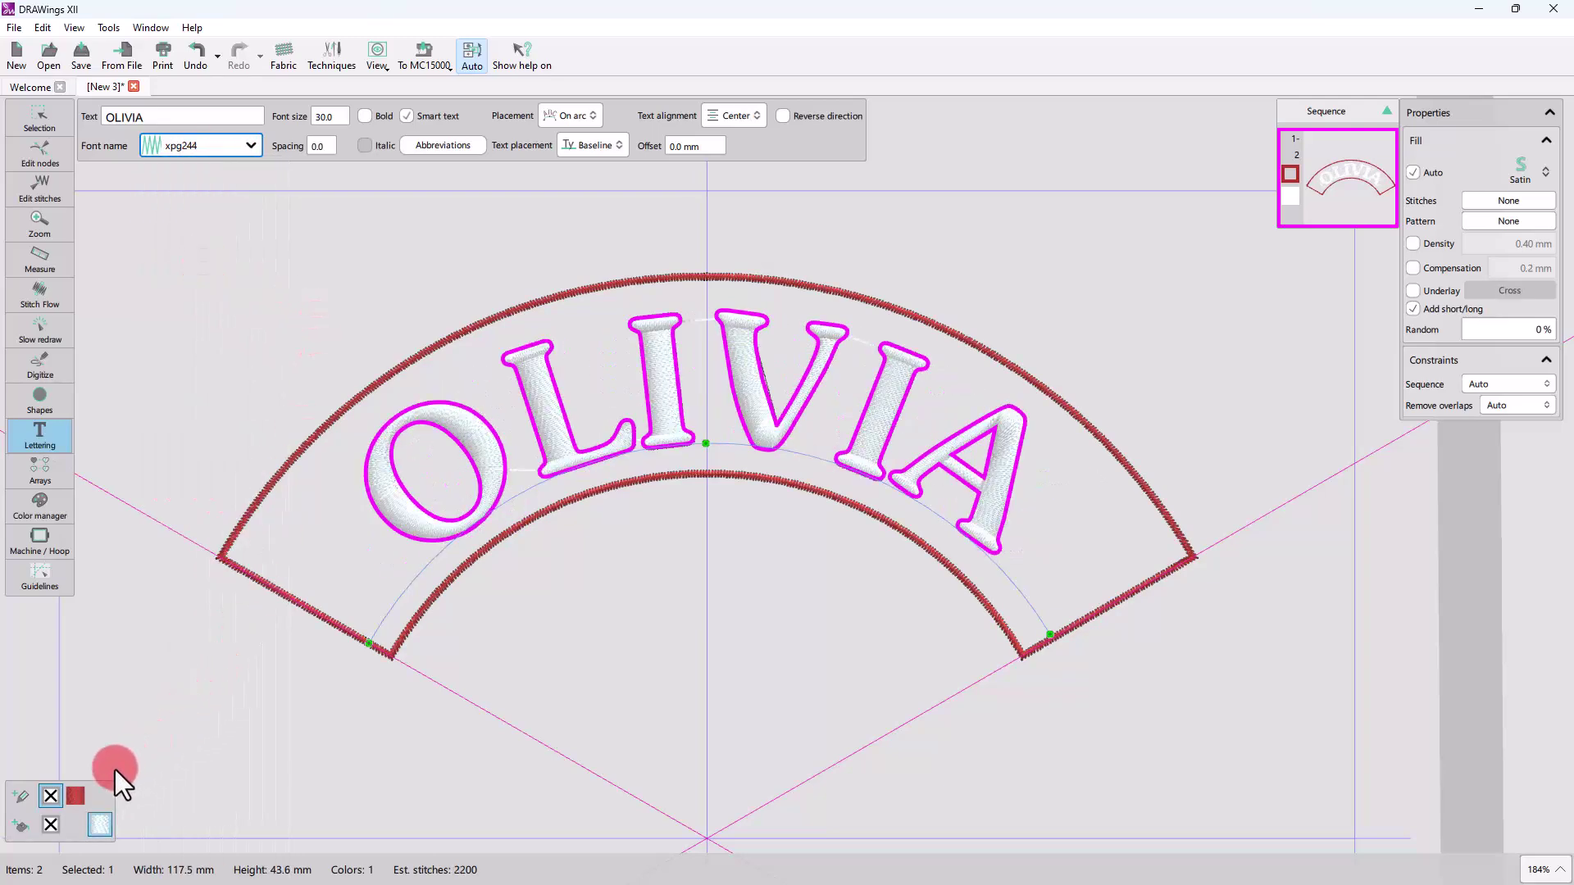
- Make the lettering red and enlarge it to font size 35
click(72, 824)
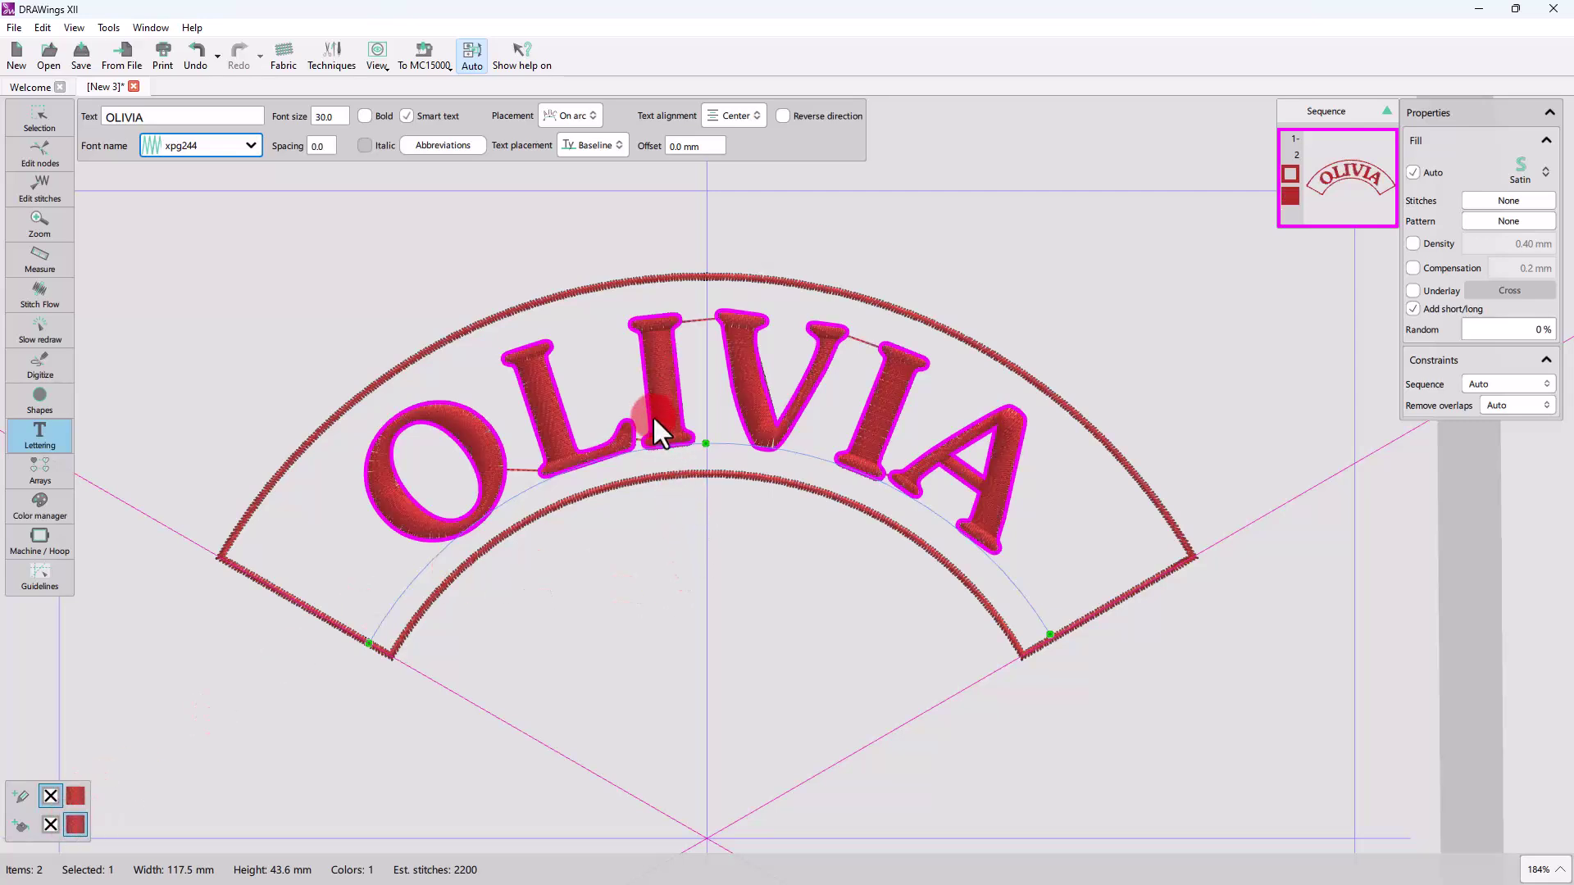
double_click(324, 115)
text(25)
key(Return)
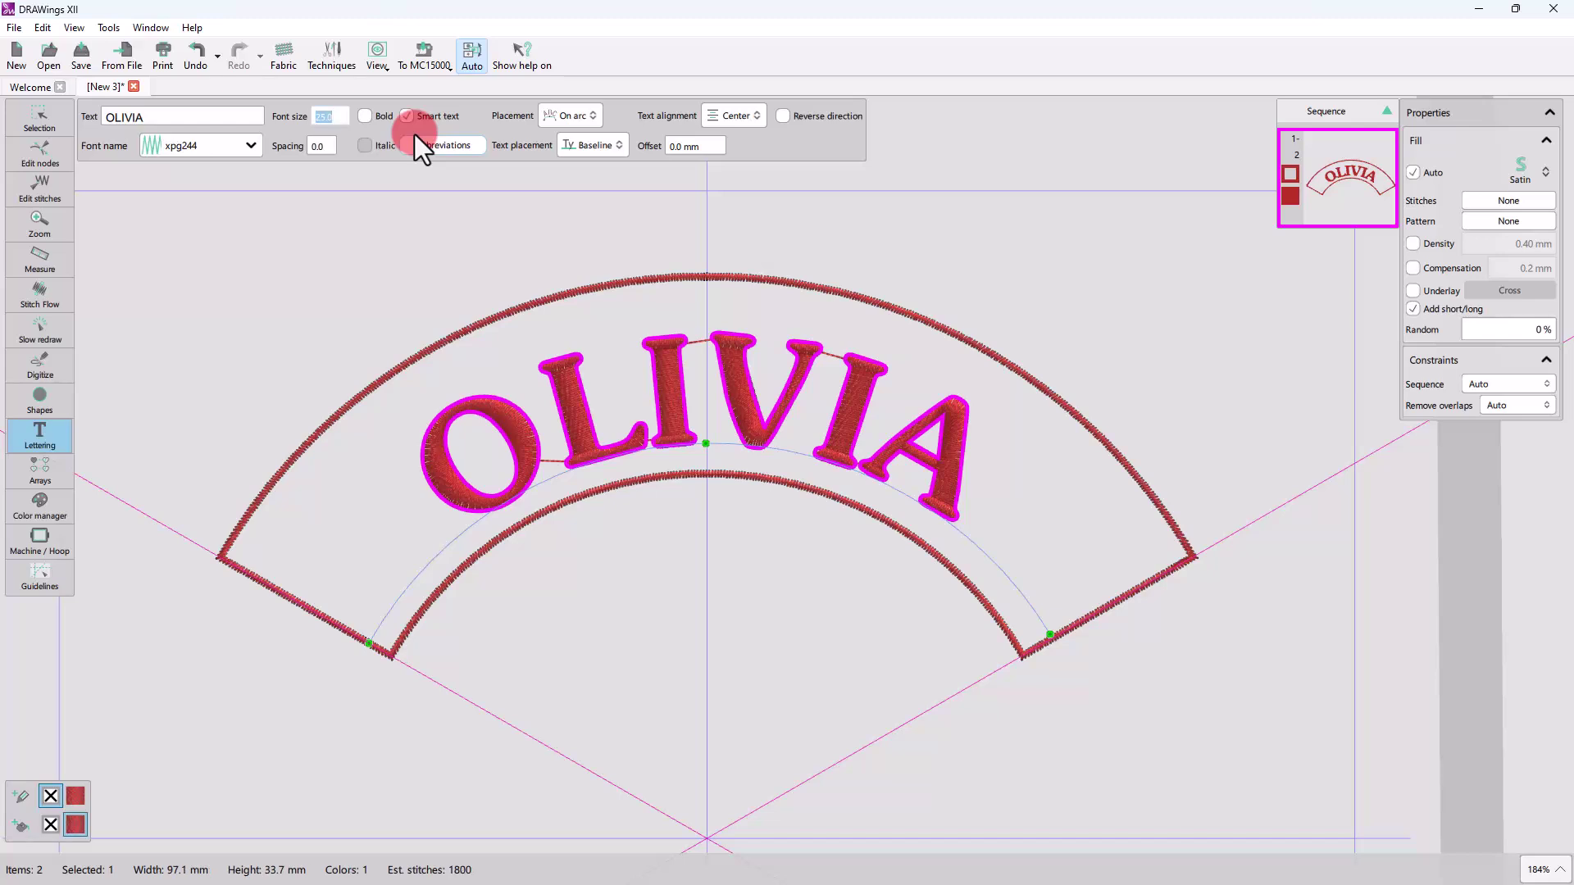
text(35)
key(Return)
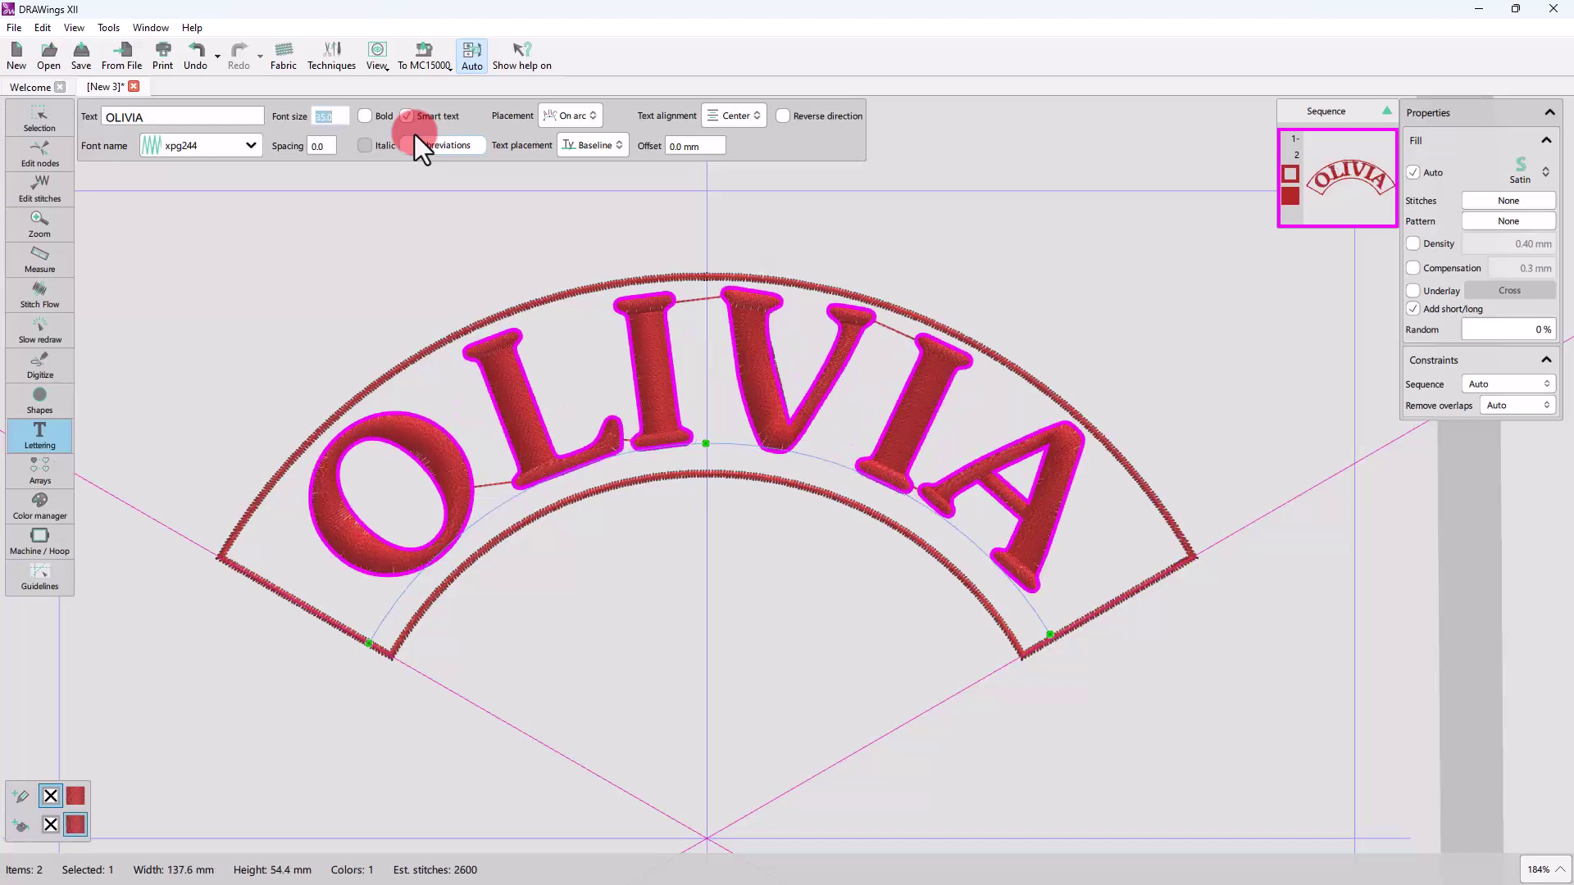
- Return OLIVIA's font size to 30
click(318, 146)
text(30)
key(Return)
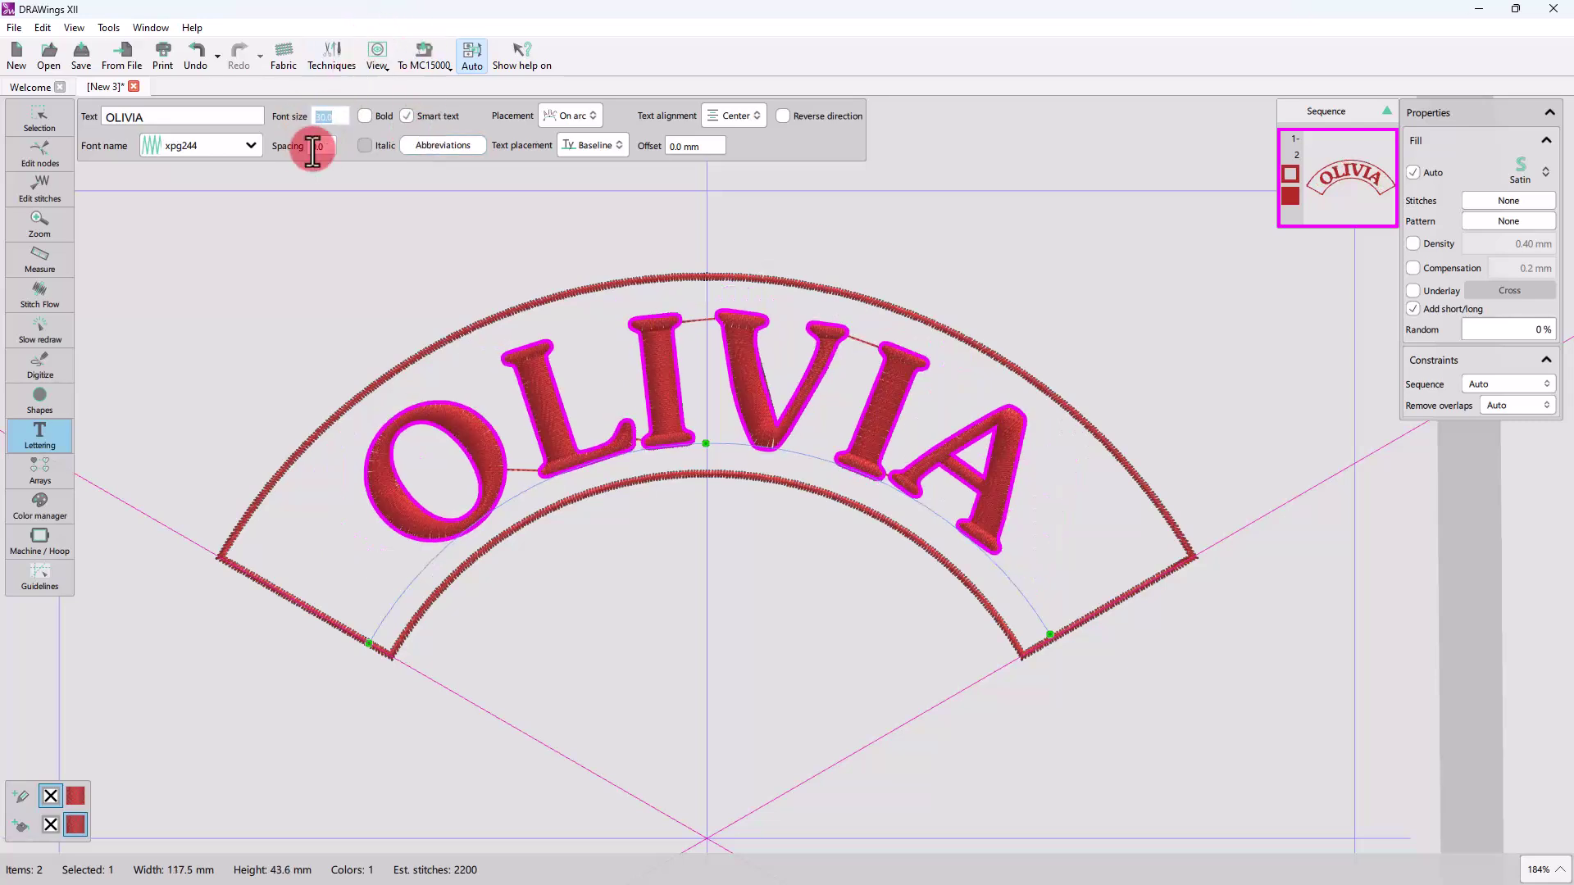
- Widen the letter spacing to 3.0 and deselect the lettering to view the patch
click(313, 147)
text(2)
key(Return)
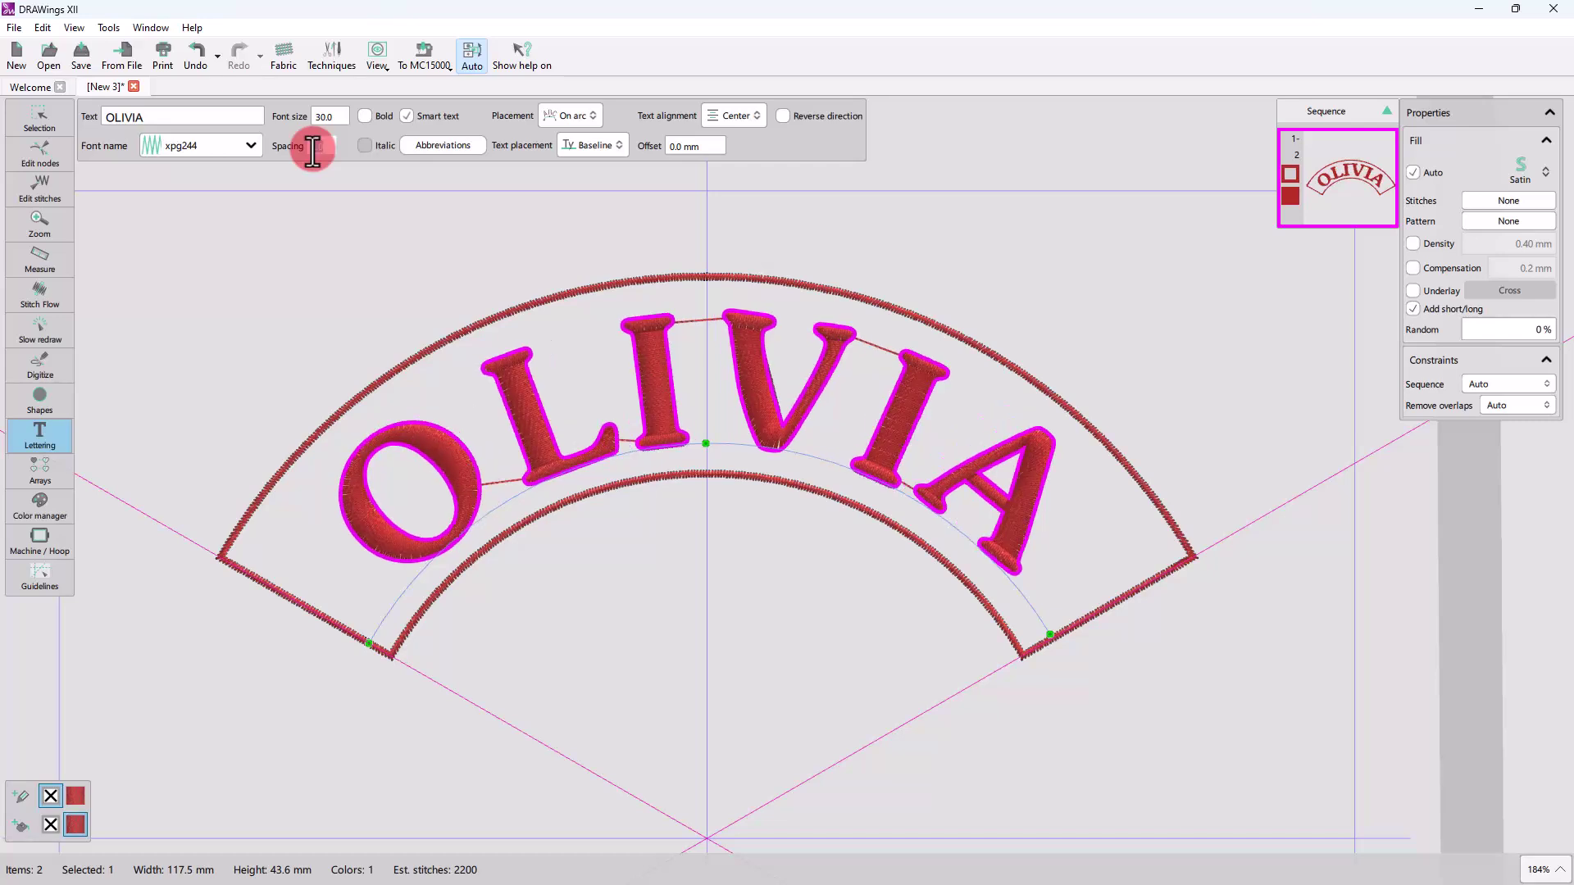
text(3)
key(Return)
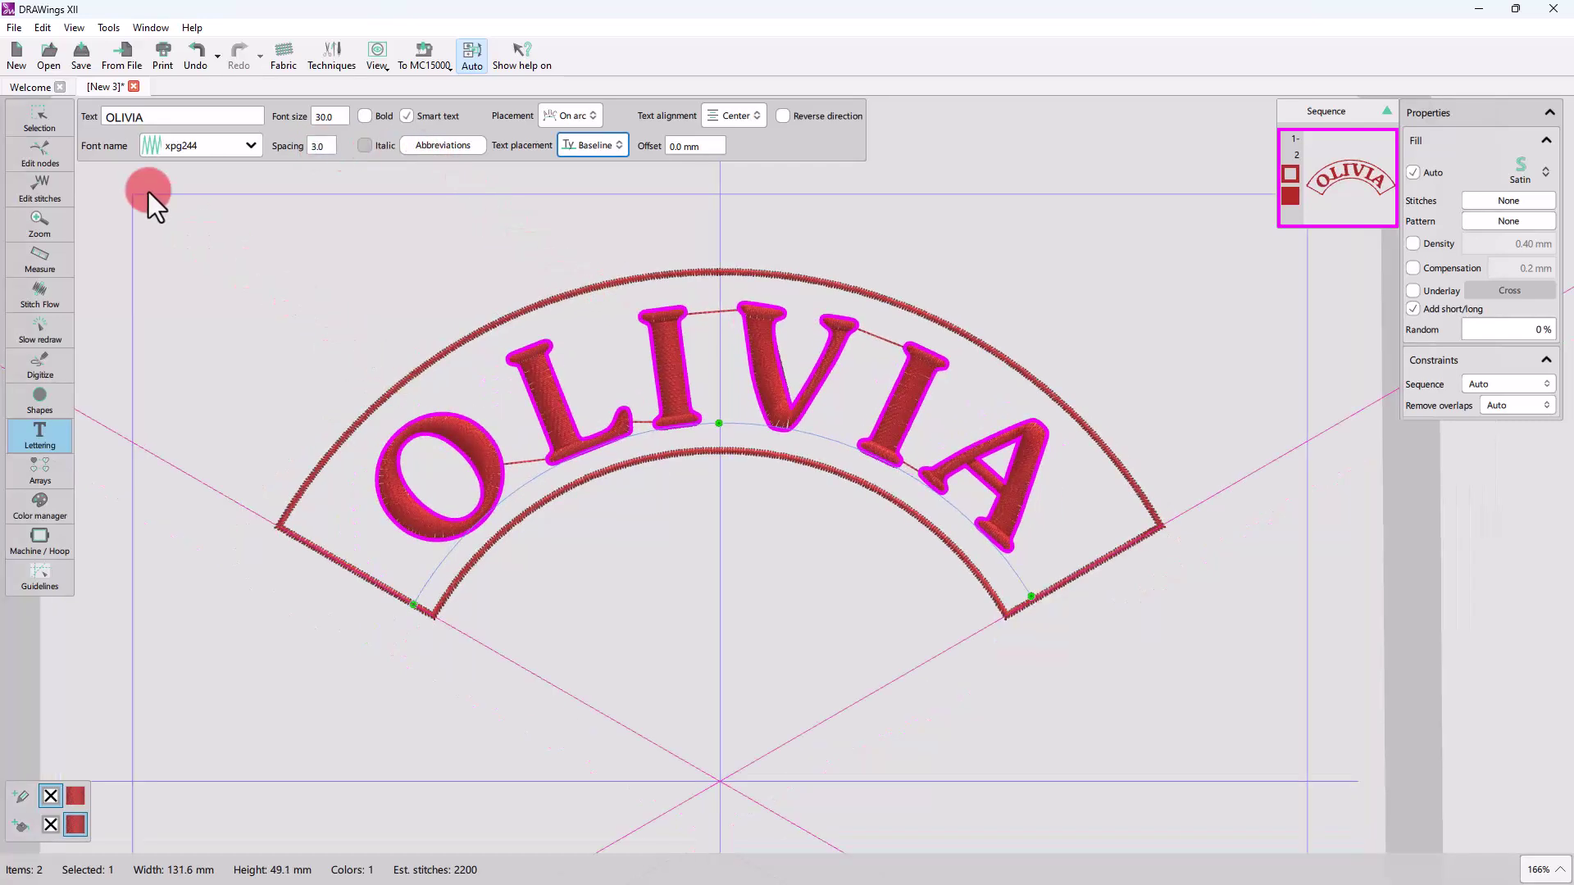
click(39, 115)
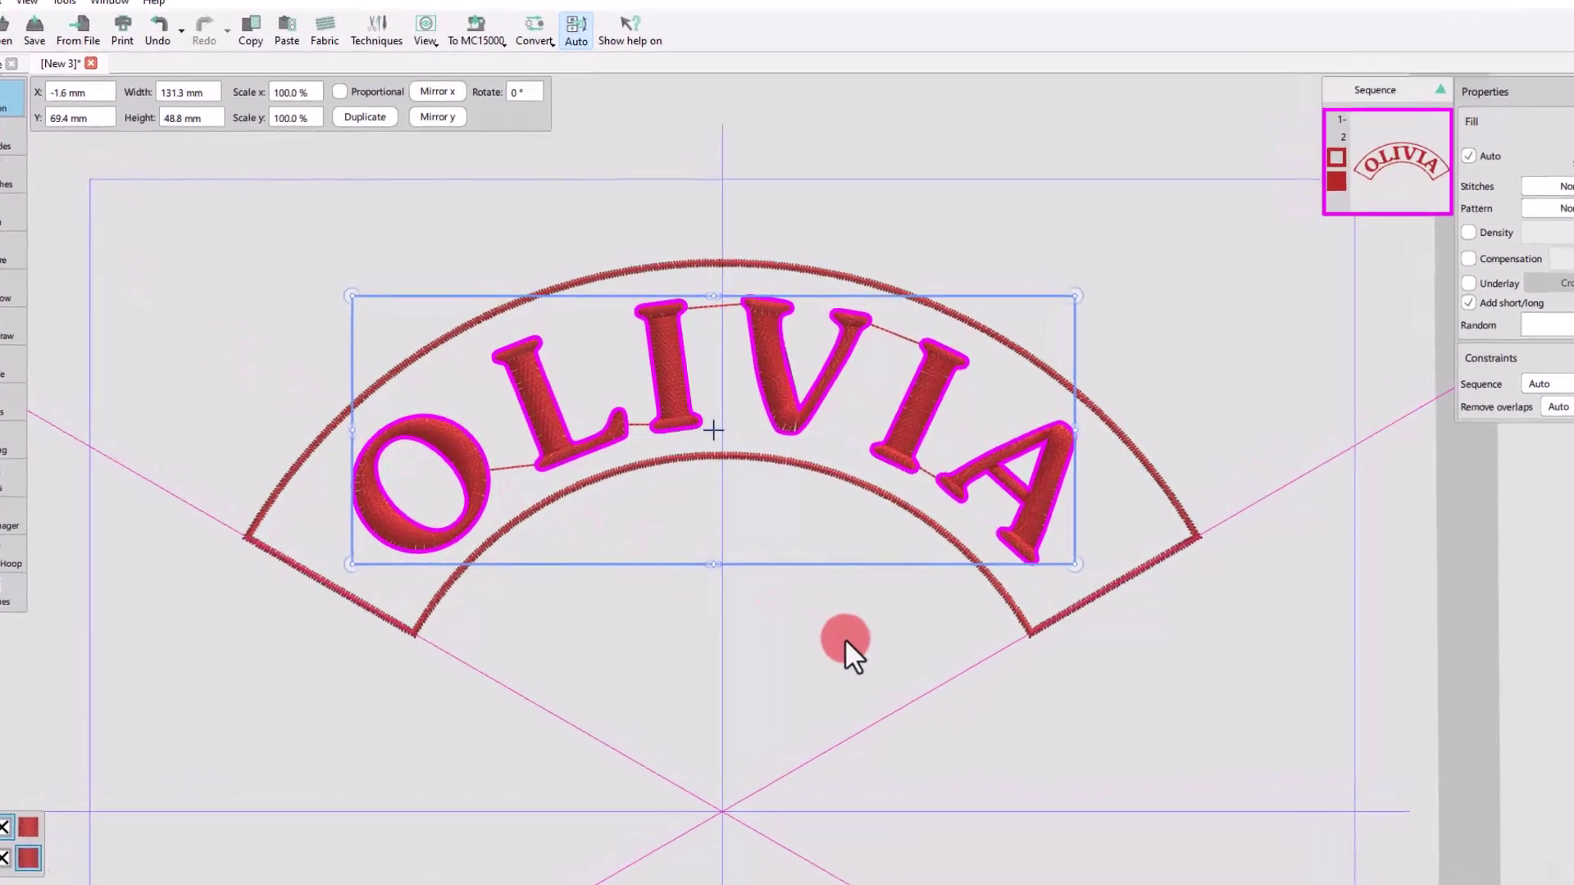
click(850, 649)
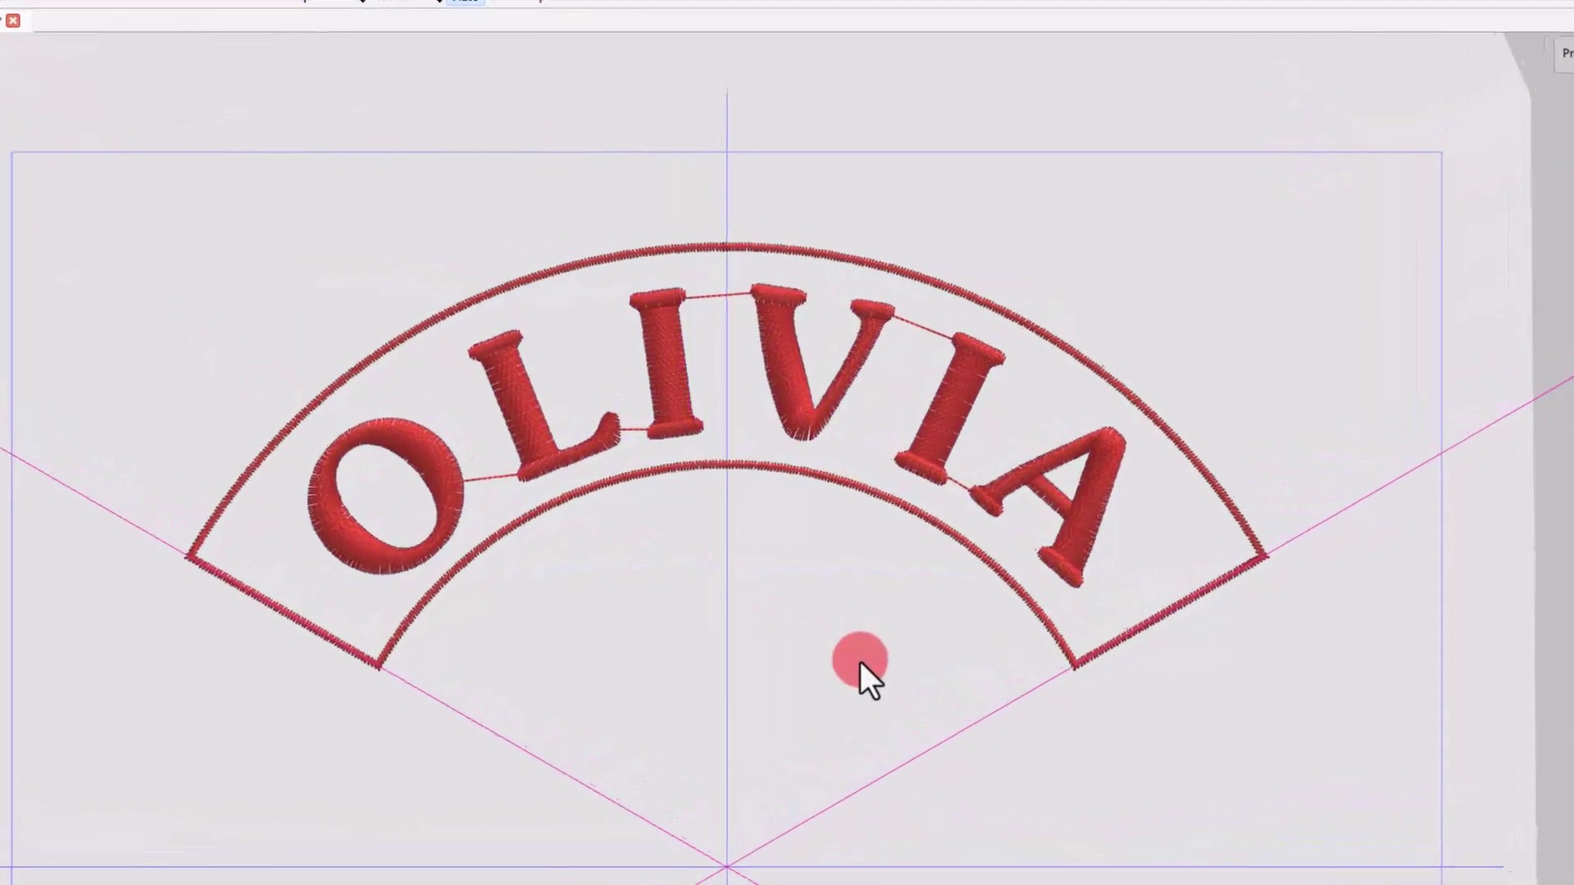